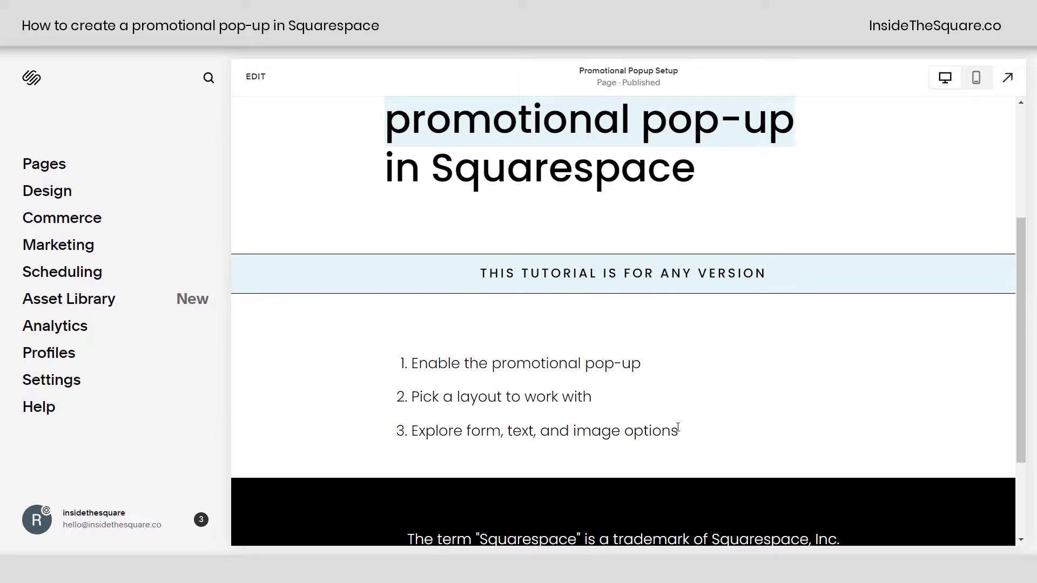
# Step: Open the site's promotional pop-up settings in the marketing section and turn on the pop-up's display
pyautogui.scroll(5, 681, 426)
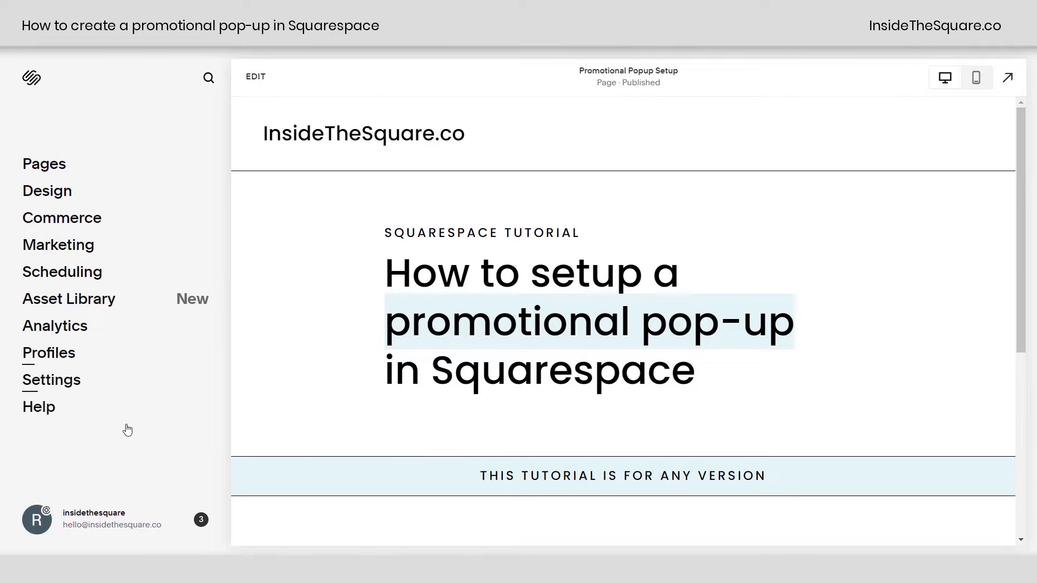
pyautogui.click(68, 249)
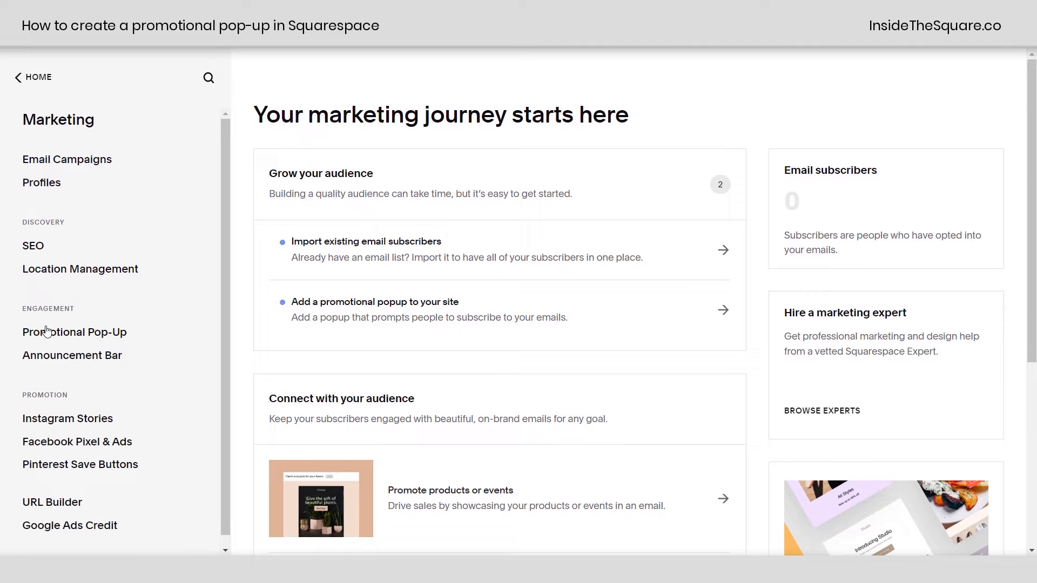
pyautogui.click(92, 333)
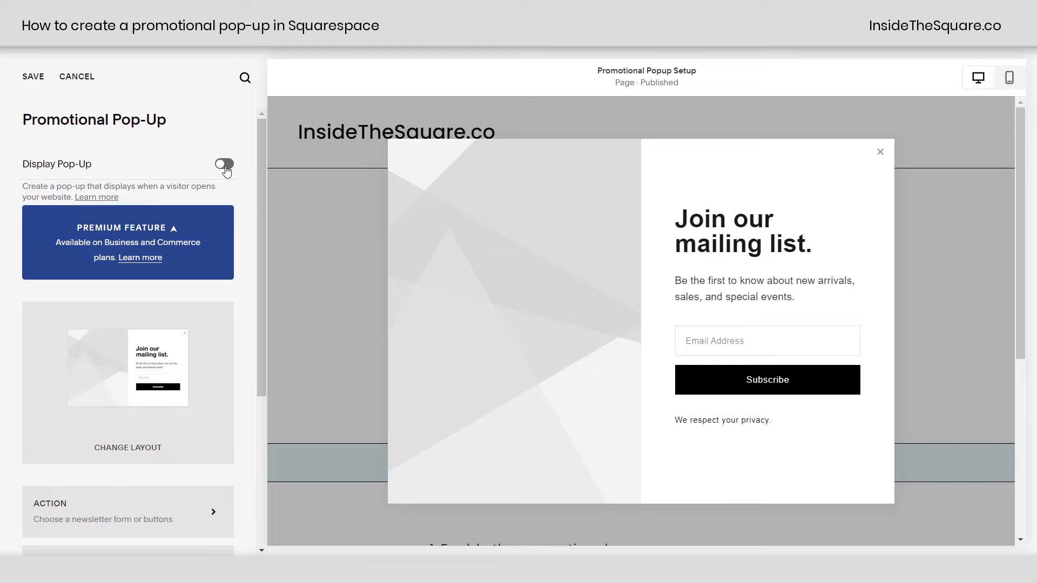
pyautogui.click(224, 163)
pyautogui.moveTo(183, 231); pyautogui.dragTo(49, 232)
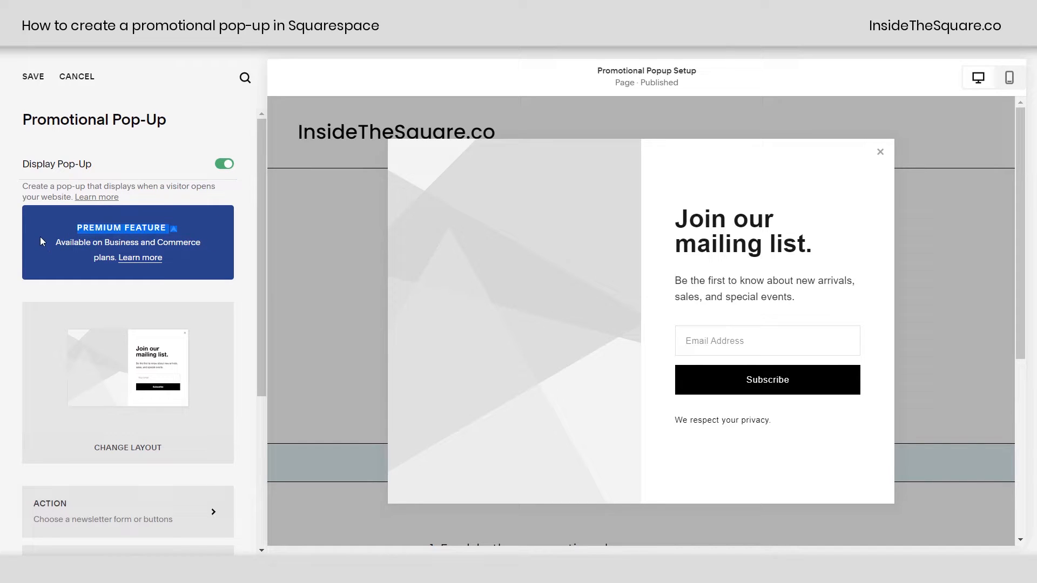
pyautogui.click(54, 270)
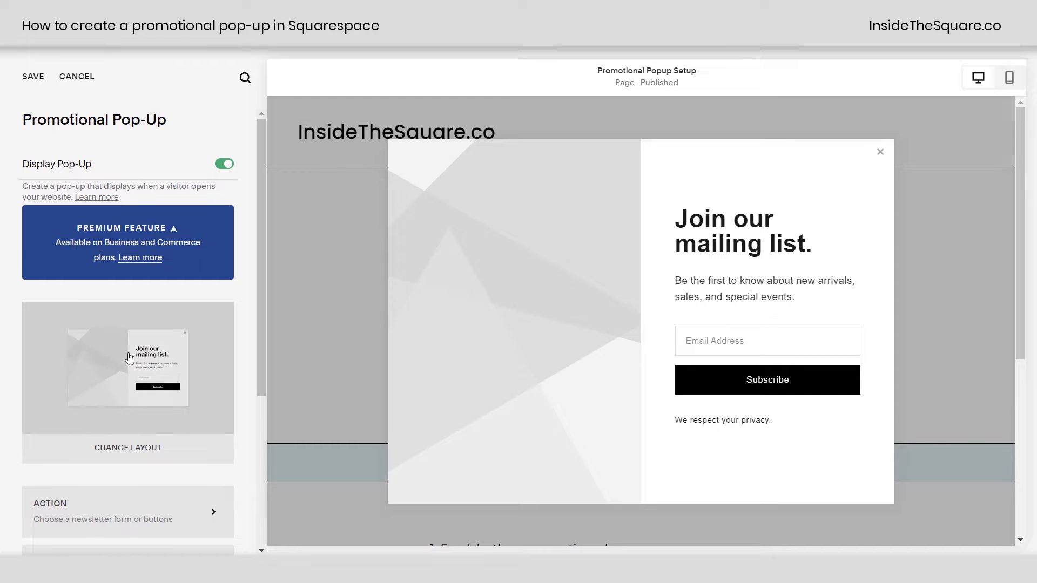
# Step: Look through the pop-up's settings sections, try to save the enabled pop-up and dismiss the storage notice
pyautogui.scroll(-1, 170, 363)
pyautogui.scroll(-4, 170, 362)
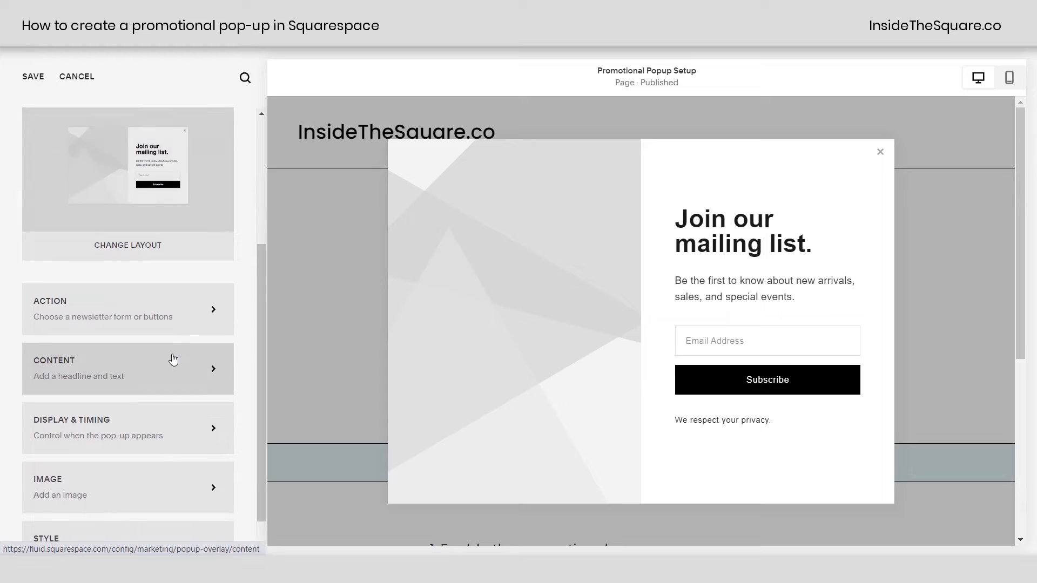
pyautogui.scroll(-1, 203, 241)
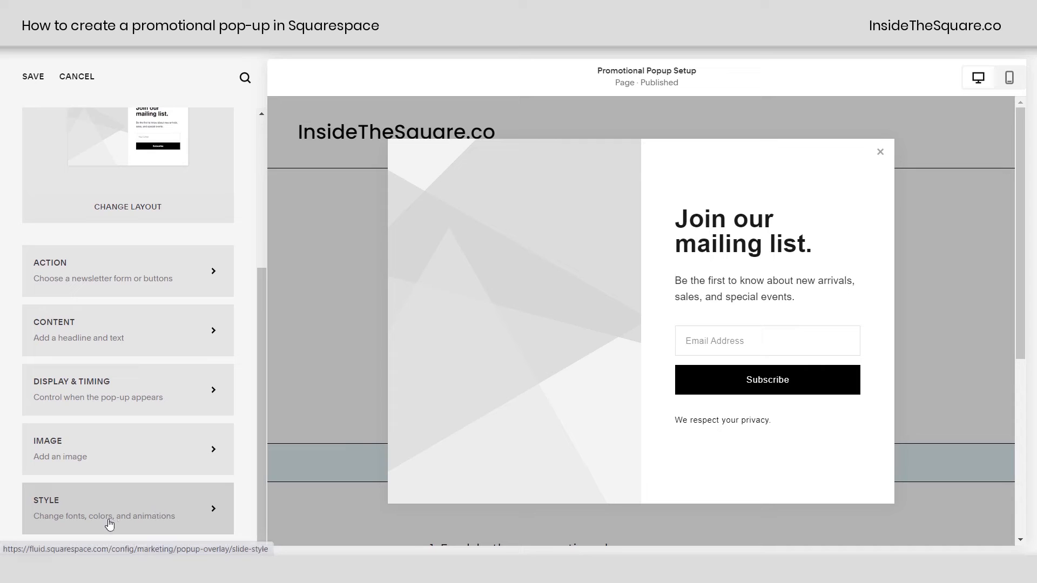
pyautogui.scroll(5, 193, 451)
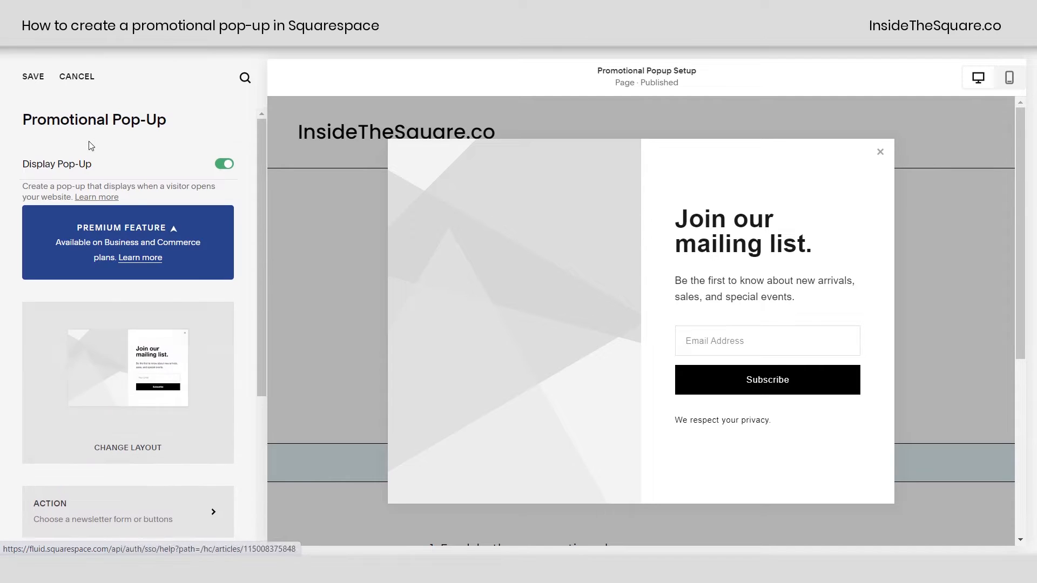
pyautogui.click(41, 88)
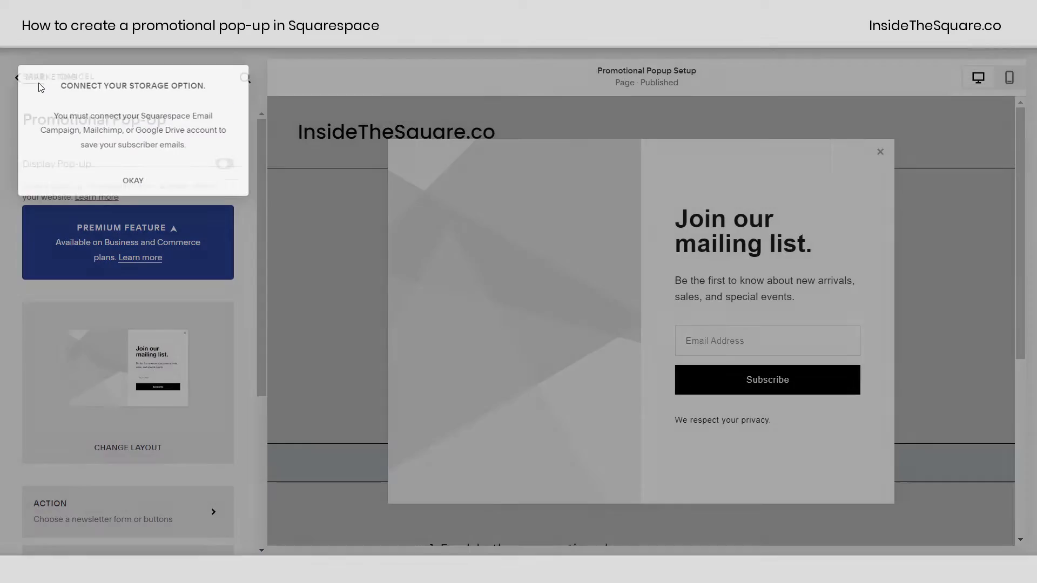
pyautogui.click(154, 183)
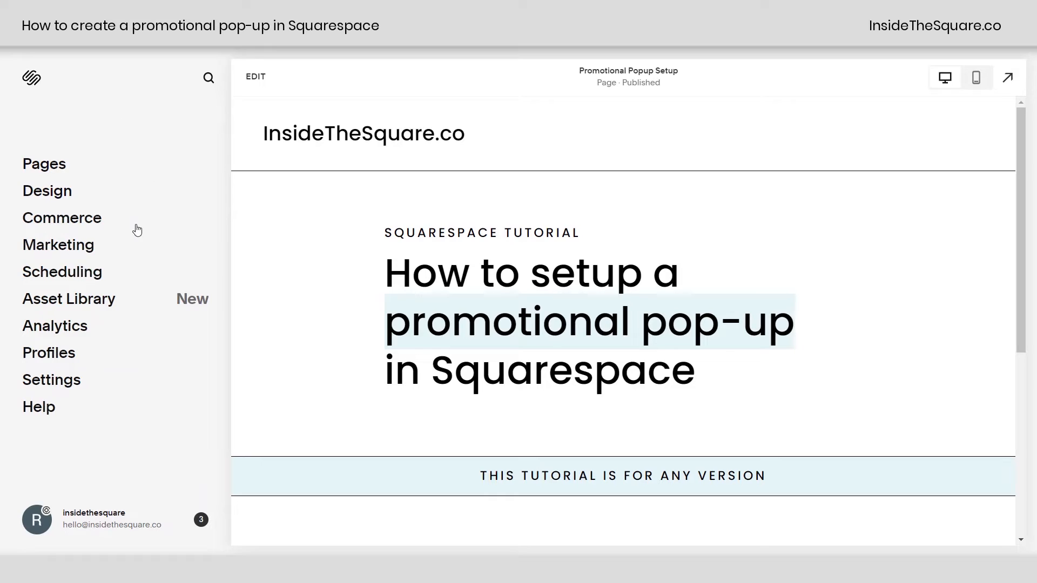
# Step: Return to the promotional pop-up settings in the marketing section and open the pop-up's layout choices
pyautogui.click(73, 253)
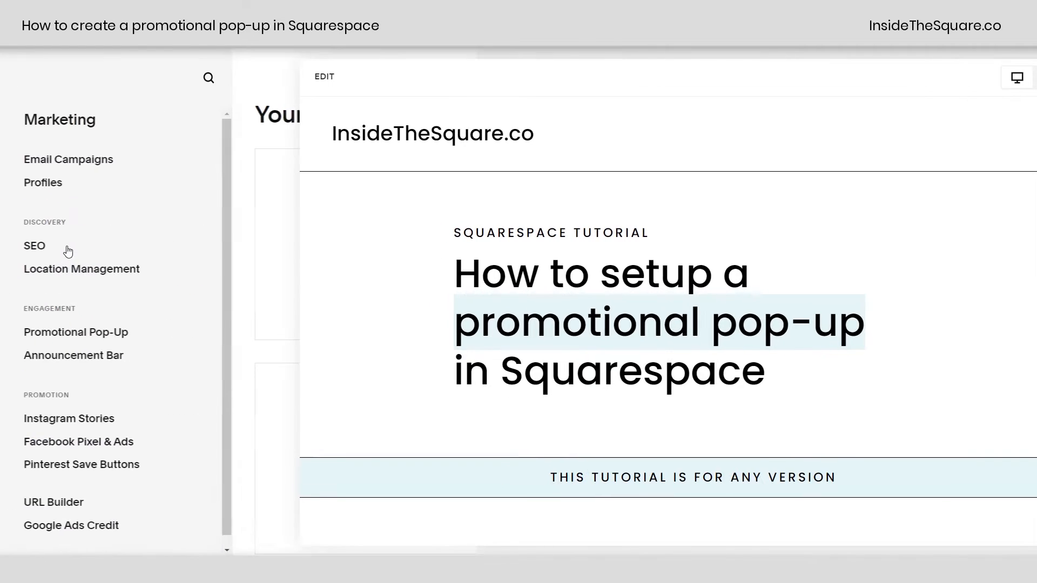
pyautogui.click(101, 332)
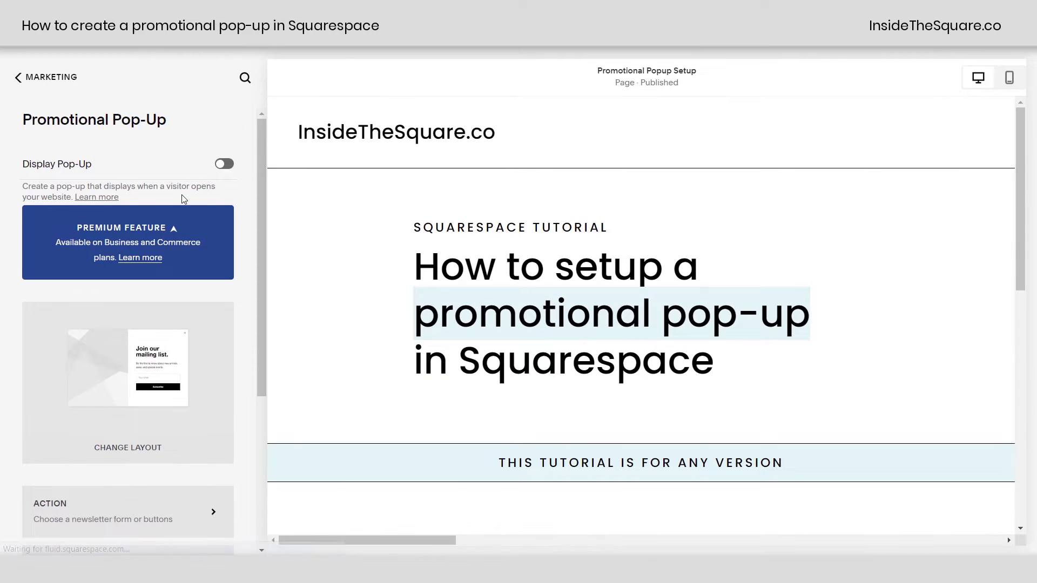
pyautogui.scroll(-3, 246, 273)
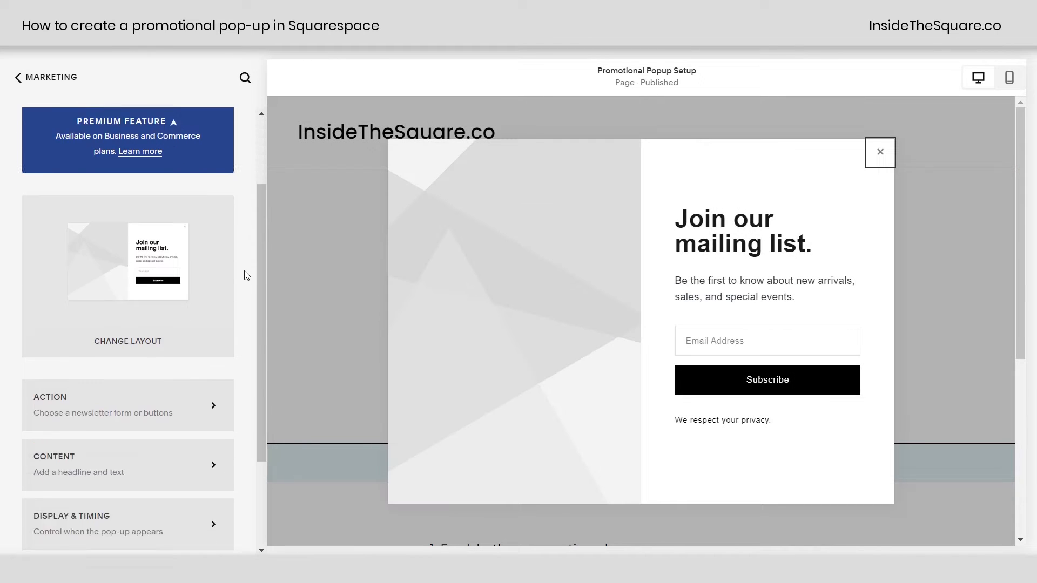
pyautogui.click(172, 306)
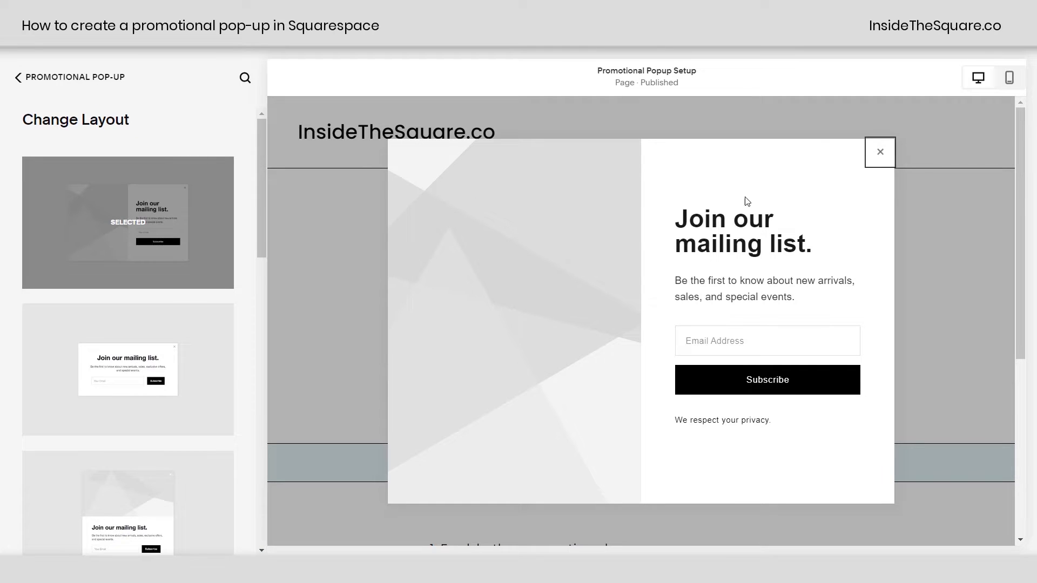
# Step: Try the centered text-only layout, the image-above-text layout and the white-framed background-image layout on the pop-up
pyautogui.click(198, 331)
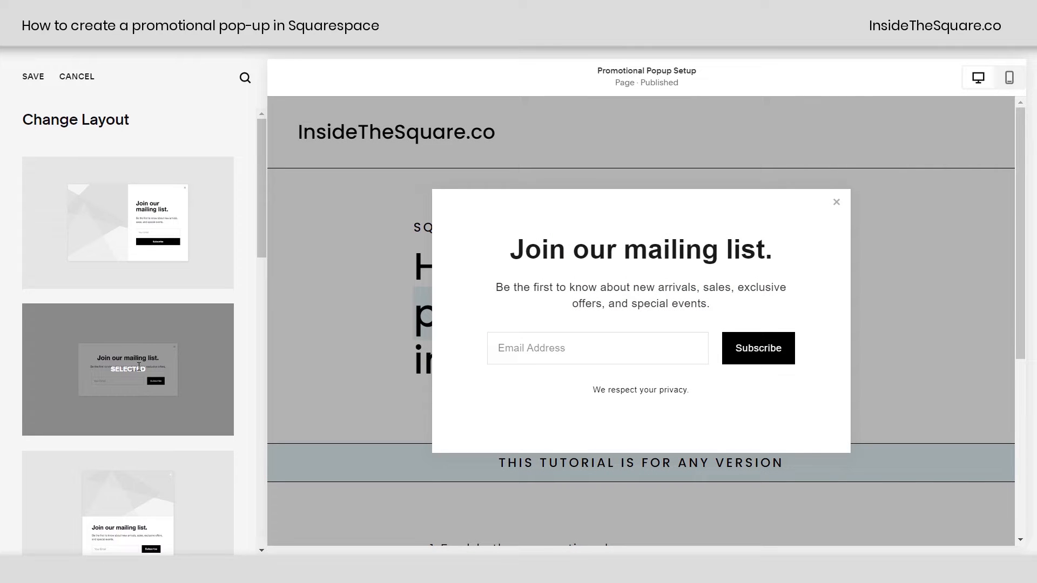
pyautogui.scroll(-3, 164, 365)
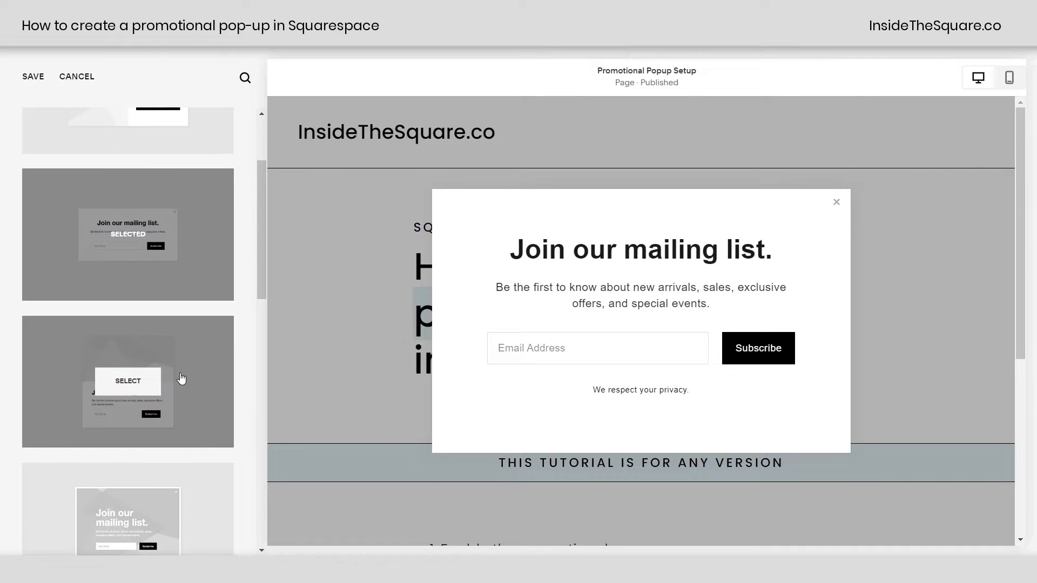
pyautogui.click(181, 377)
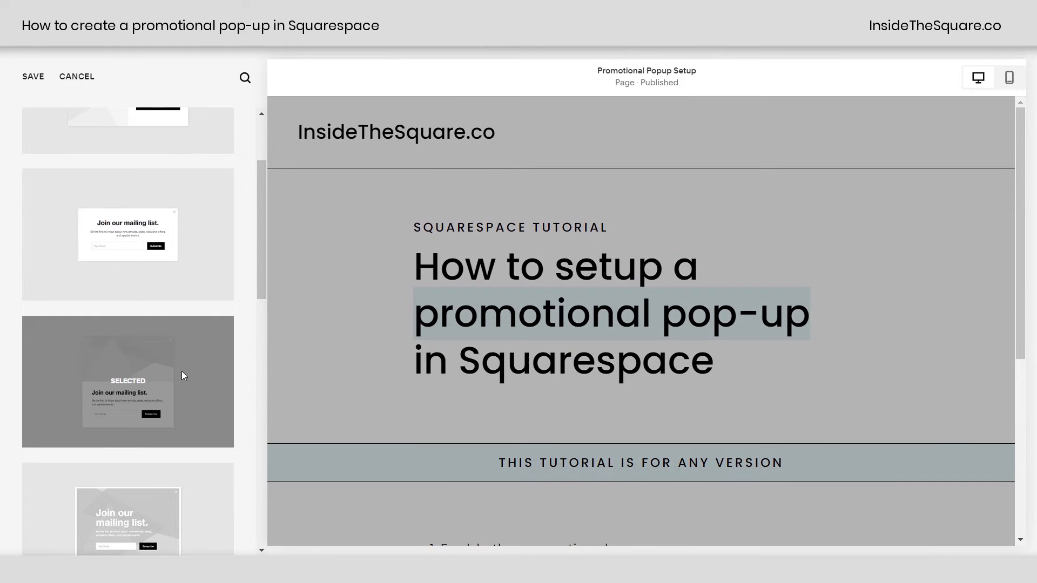
pyautogui.scroll(-3, 185, 378)
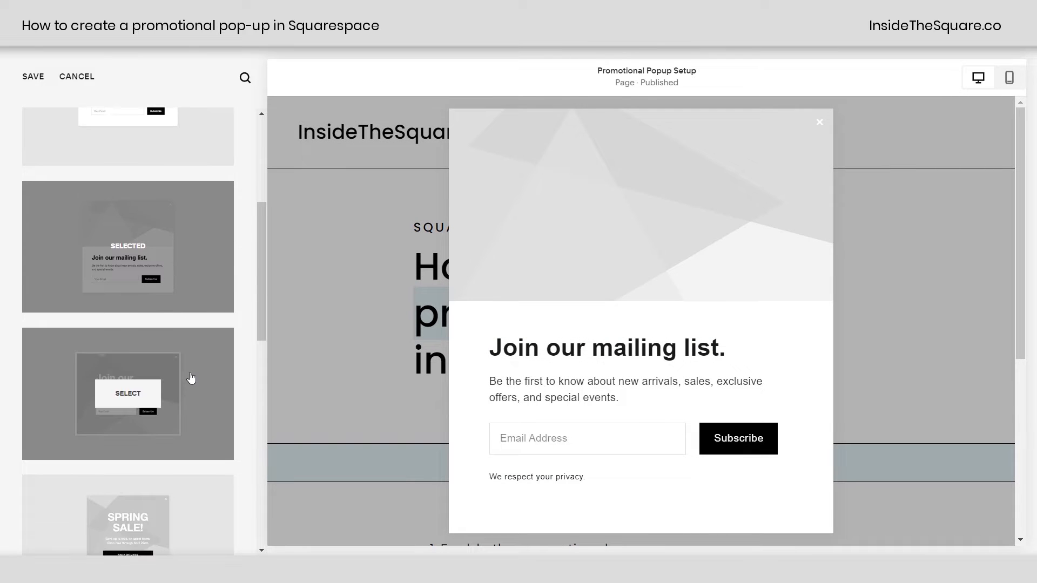
pyautogui.click(189, 372)
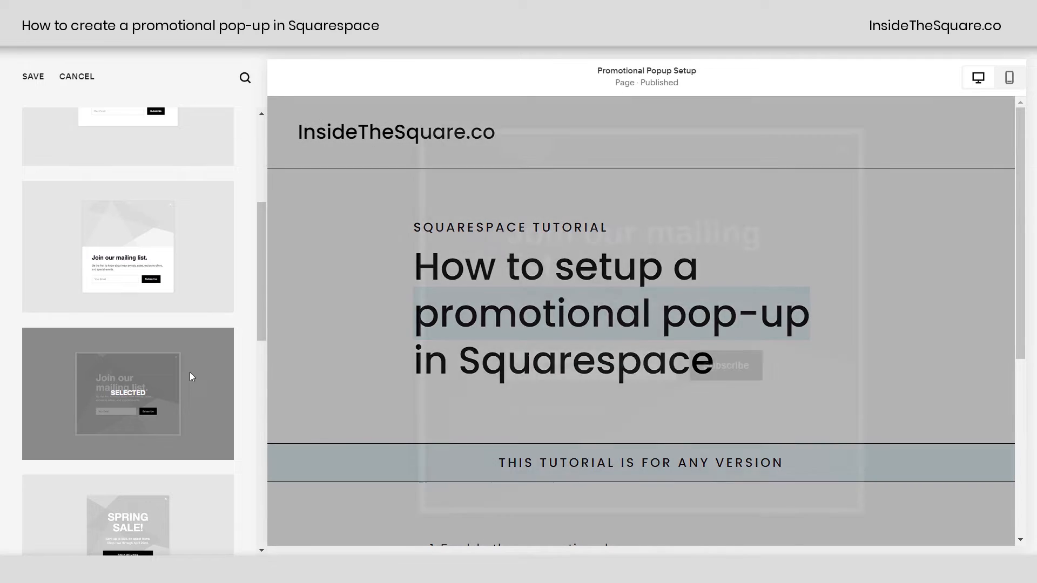
# Step: Try the two-button Spring Sale layout, the small corner card layout and the full-width bottom banner layout
pyautogui.scroll(-5, 190, 378)
pyautogui.click(192, 368)
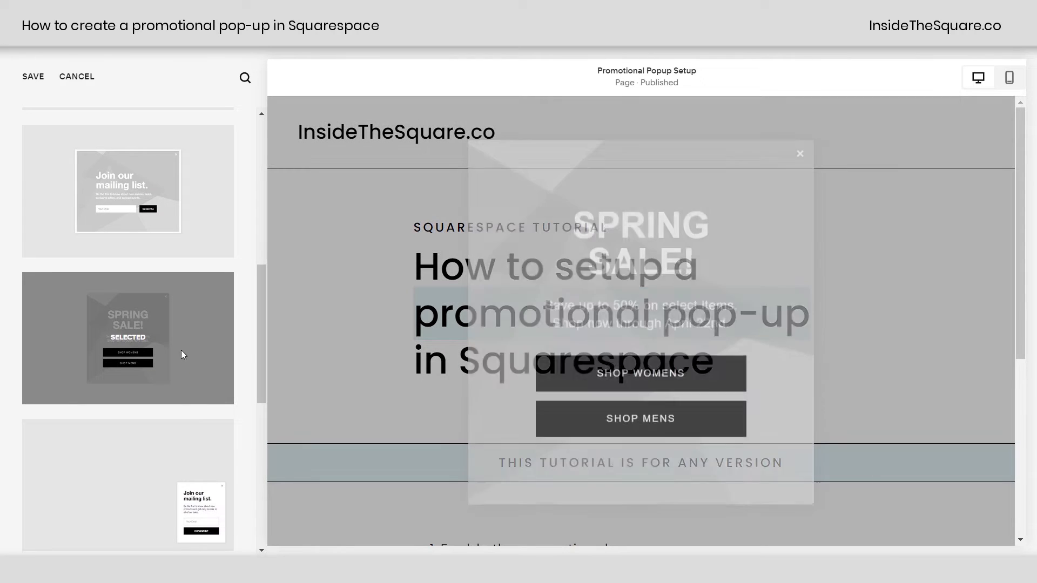
pyautogui.scroll(-3, 234, 409)
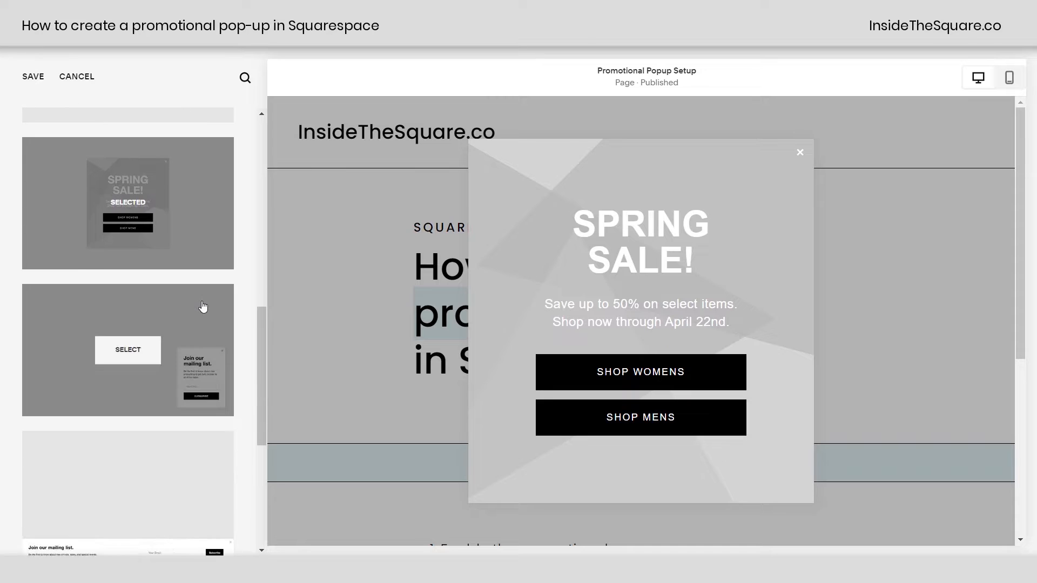
pyautogui.click(199, 324)
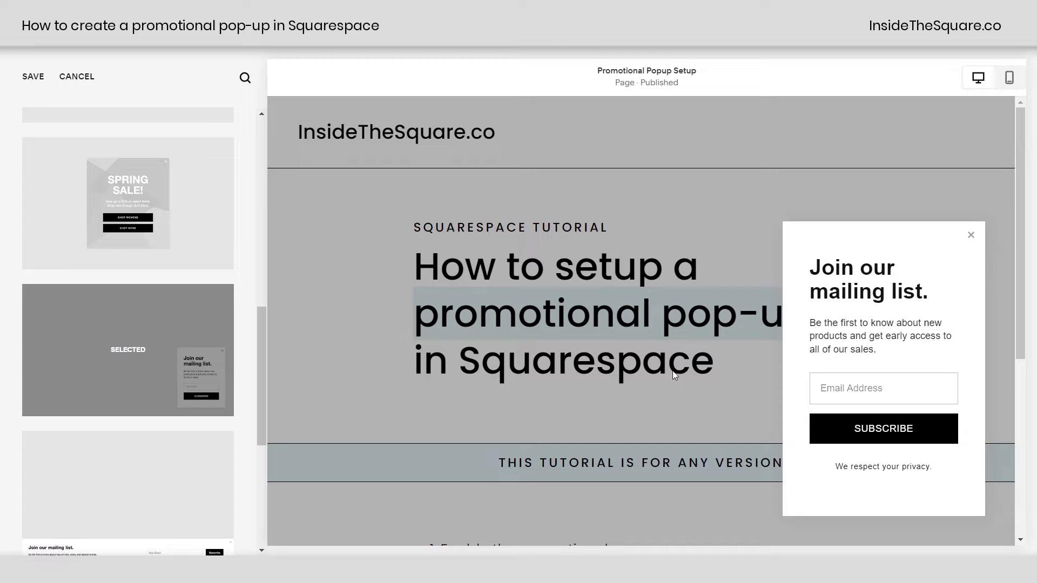
pyautogui.scroll(-3, 149, 362)
pyautogui.click(195, 363)
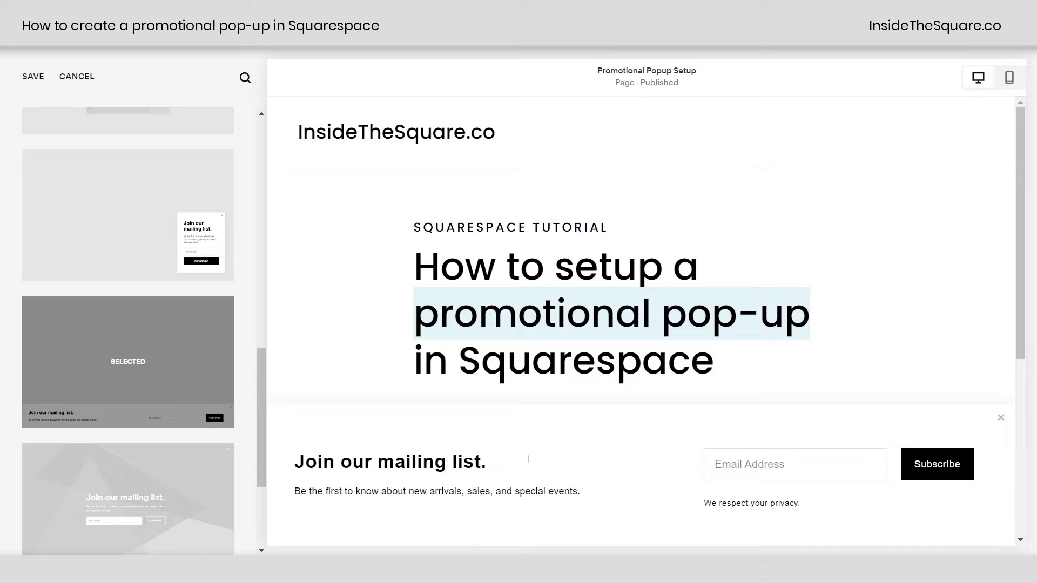
# Step: Try the full-page background-image layout and the full-page layout split between image and sign-up form
pyautogui.scroll(-3, 183, 407)
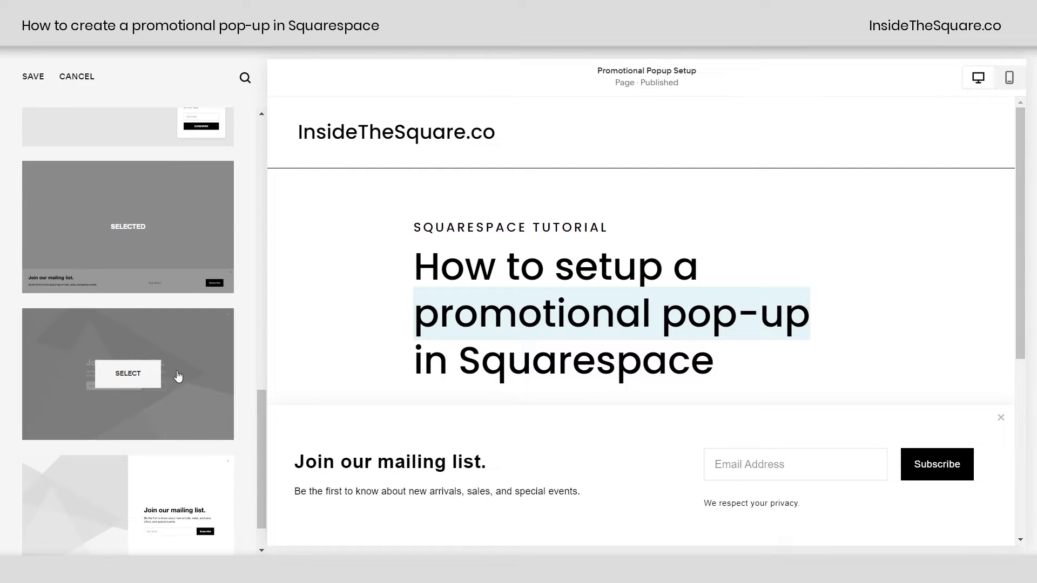
pyautogui.click(177, 372)
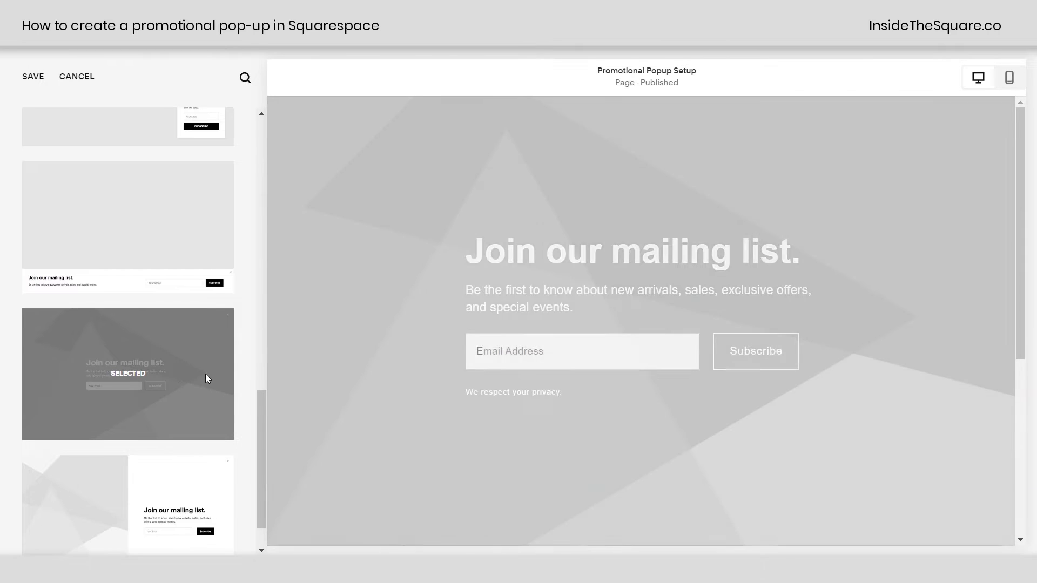
pyautogui.scroll(-1, 209, 406)
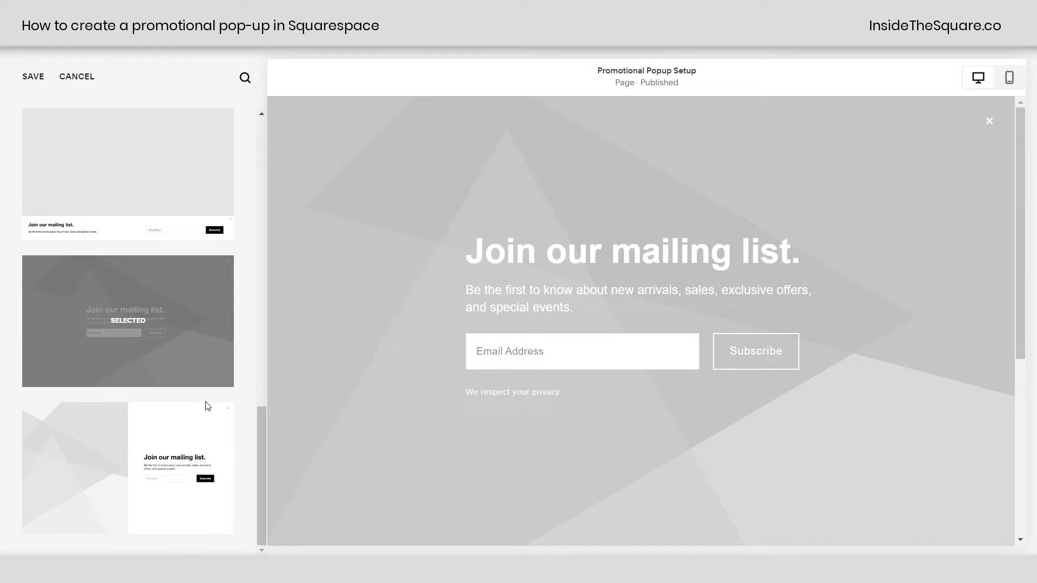
pyautogui.click(188, 435)
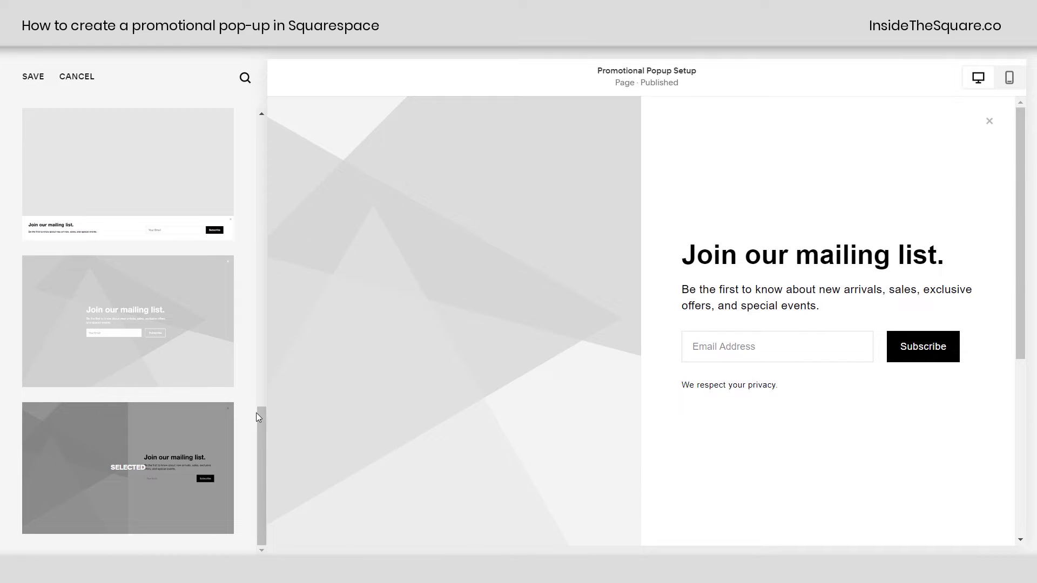
# Step: Preview the small corner card layout and the bottom banner layout once more to compare their page overlays
pyautogui.moveTo(210, 318)
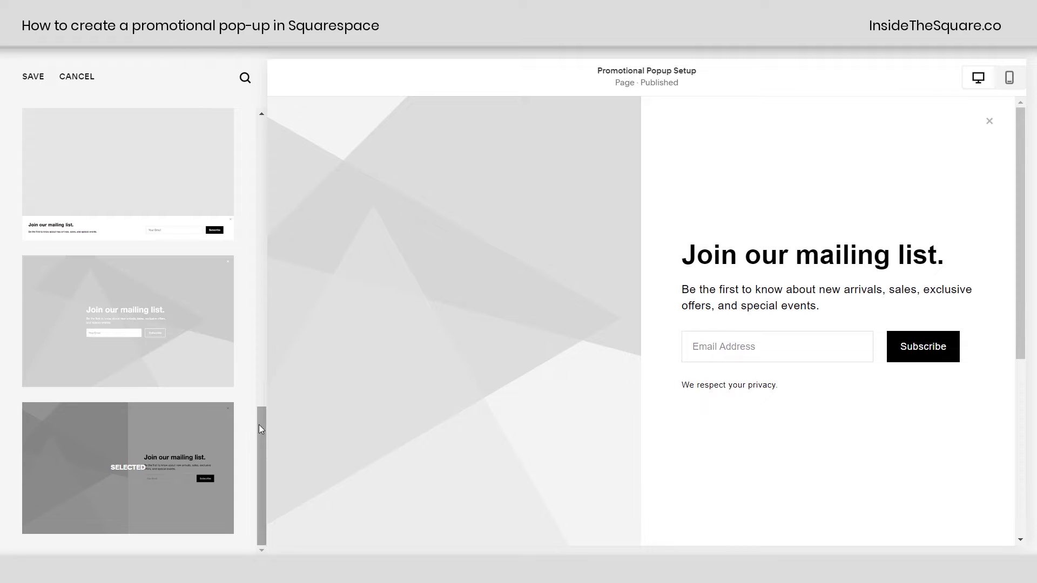
pyautogui.moveTo(258, 425); pyautogui.dragTo(252, 347)
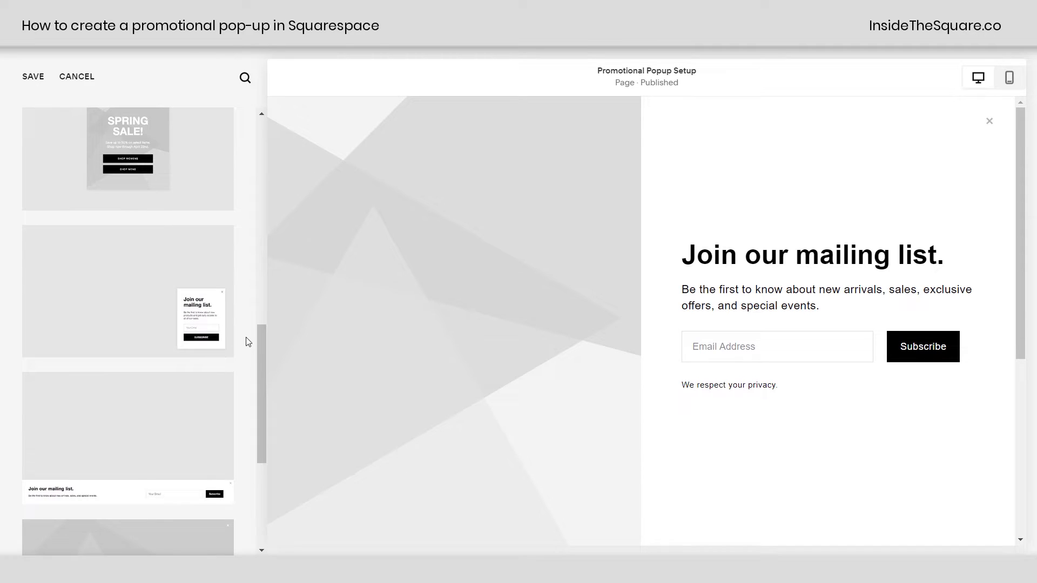
pyautogui.click(204, 313)
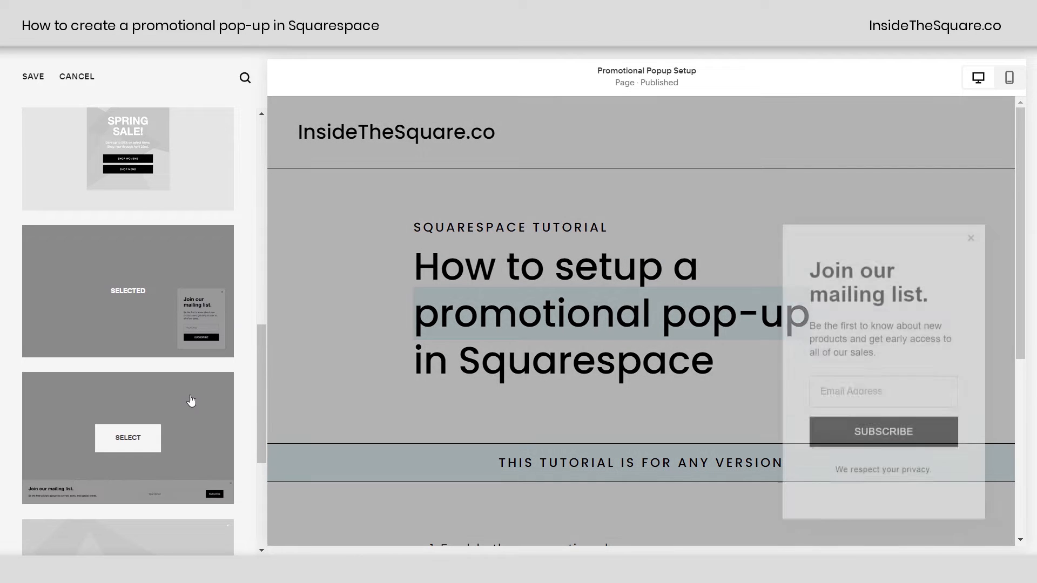
pyautogui.click(185, 426)
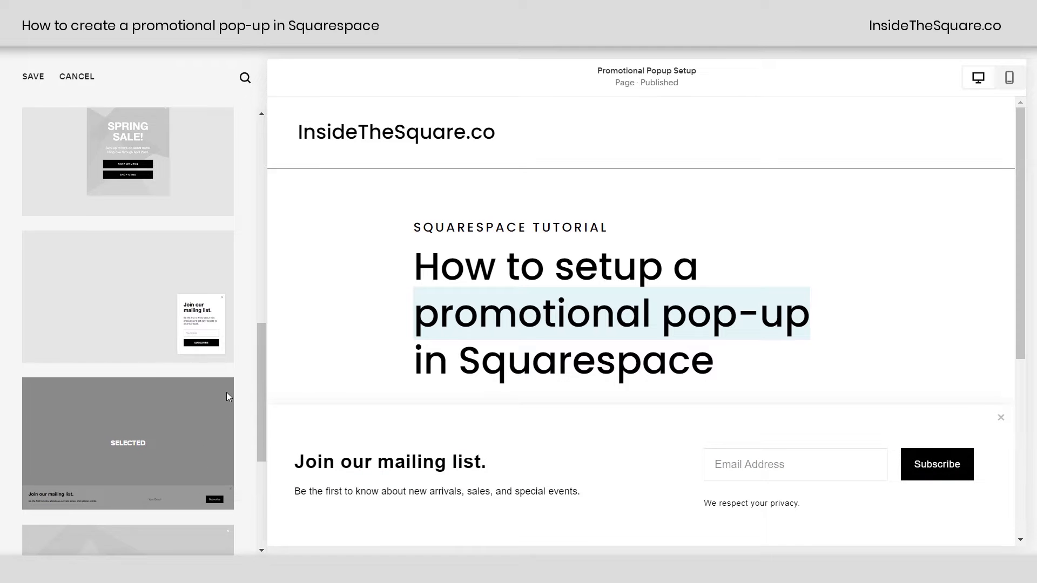
# Step: Switch the pop-up back to the first layout, with the image beside the mailing-list form
pyautogui.scroll(5, 227, 403)
pyautogui.scroll(8, 227, 404)
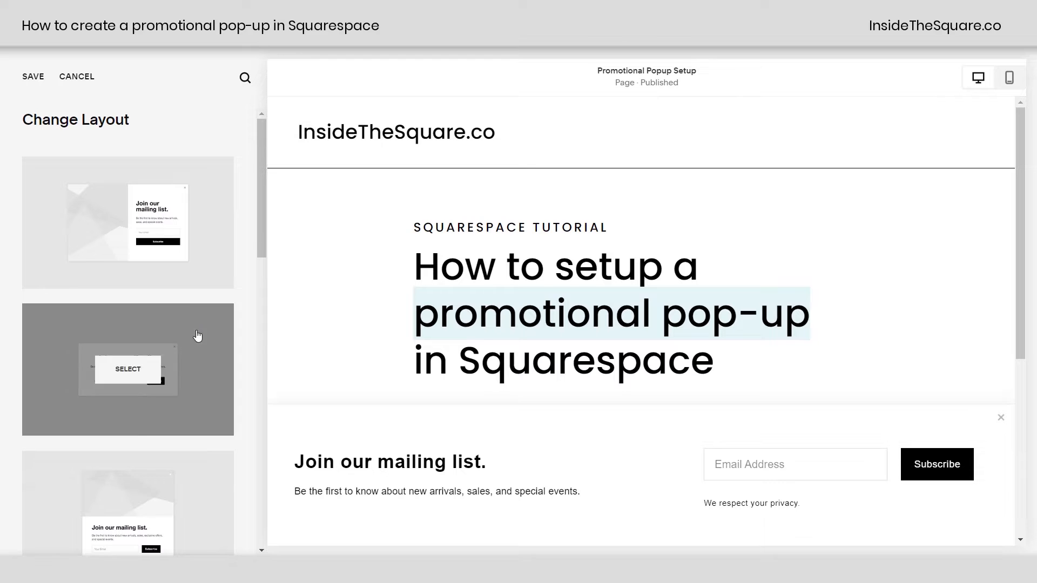
pyautogui.click(202, 271)
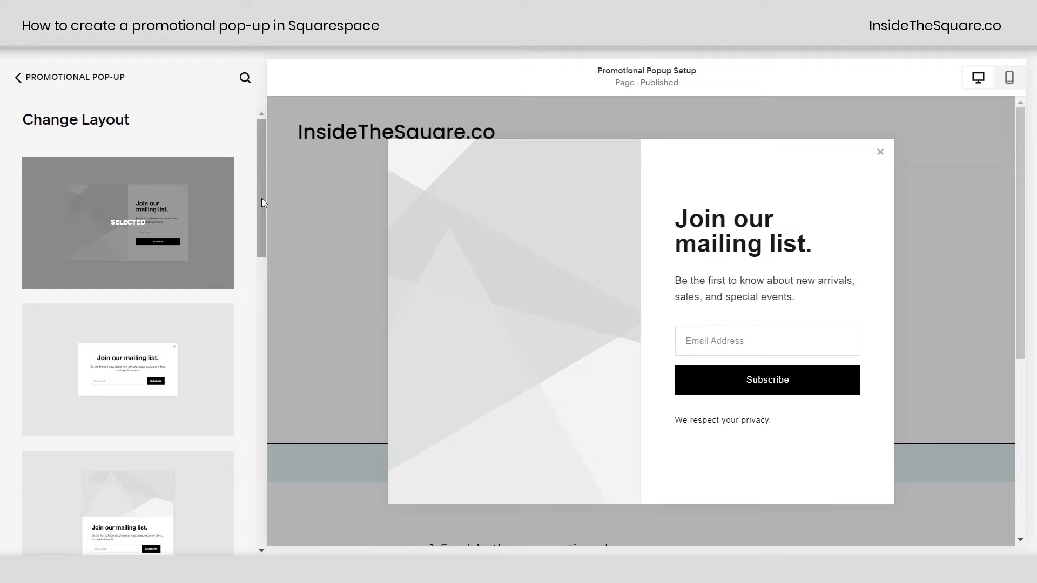
# Step: Try the centred-form, image-above-form, framed-image and two-button Spring Sale layouts before returning to the first layout with the image beside the form
pyautogui.moveTo(262, 199); pyautogui.dragTo(261, 219)
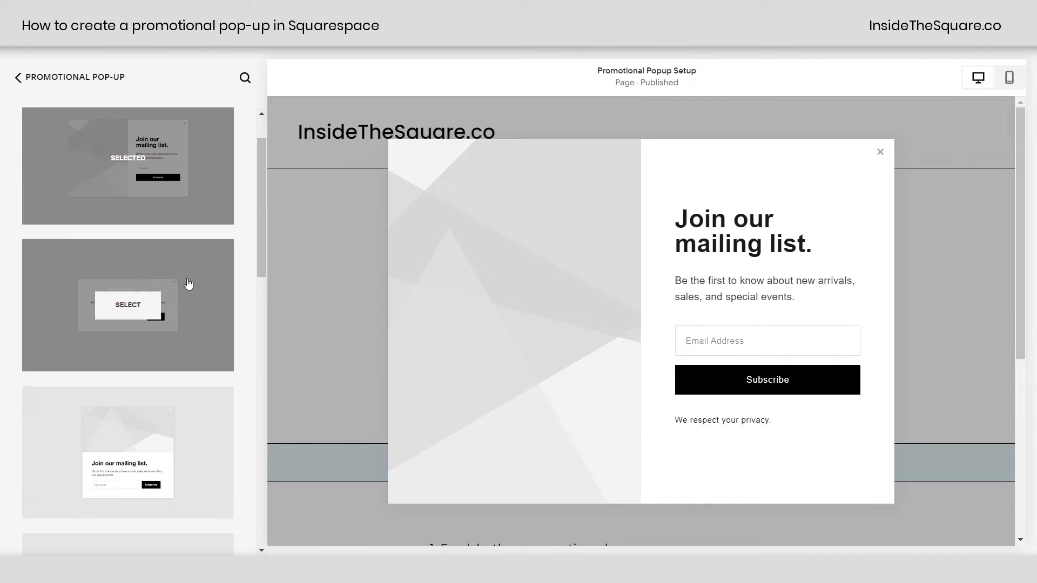
pyautogui.click(213, 291)
pyautogui.moveTo(264, 251); pyautogui.dragTo(263, 307)
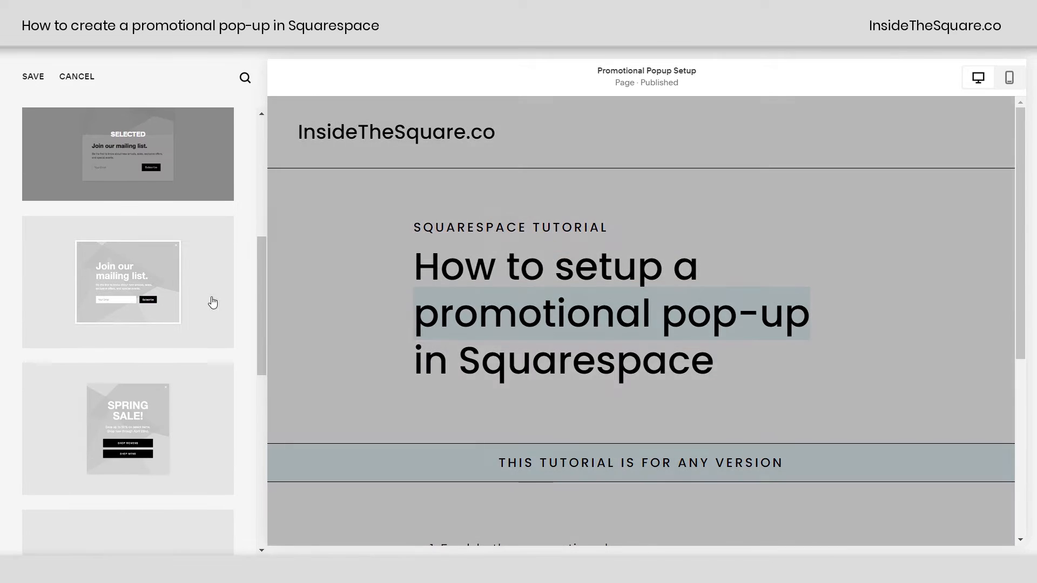
pyautogui.click(207, 289)
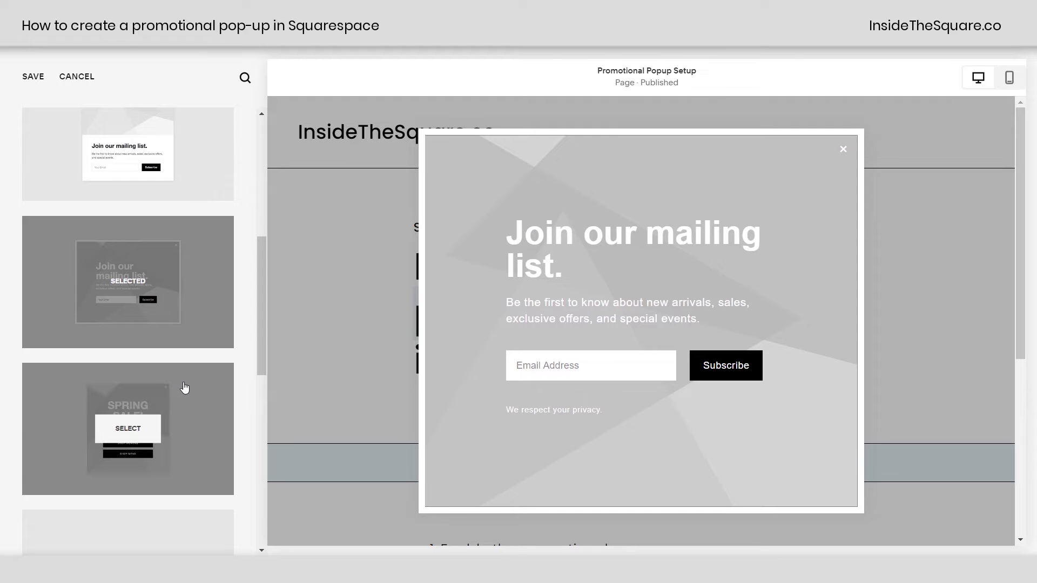
pyautogui.click(184, 379)
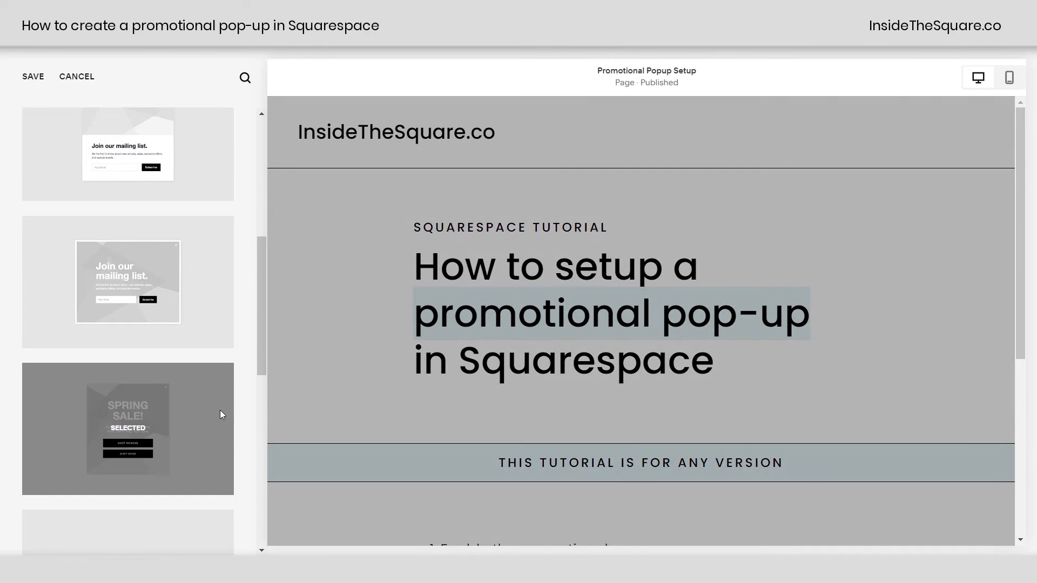
pyautogui.scroll(-1, 217, 410)
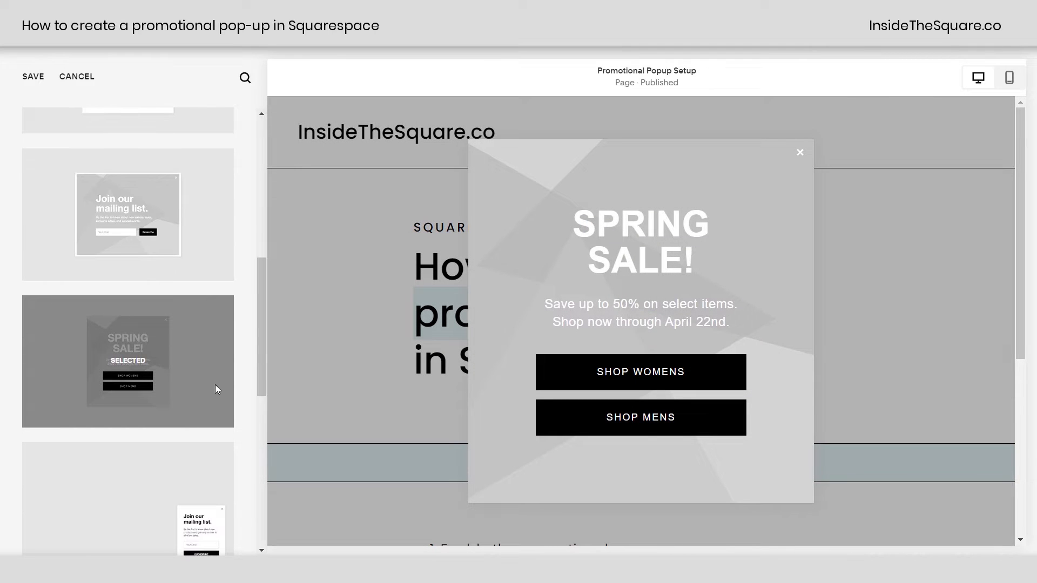
pyautogui.scroll(5, 215, 385)
pyautogui.click(215, 219)
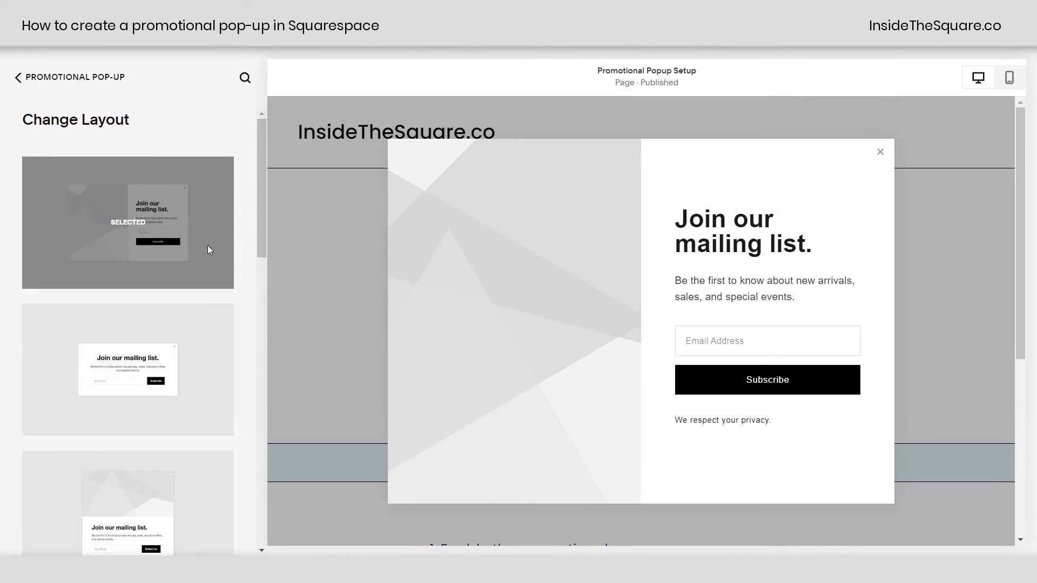
# Step: Return to the promotional pop-up settings, open the Action settings and look through the newsletter form's text options
pyautogui.moveTo(260, 187); pyautogui.dragTo(253, 149)
pyautogui.click(60, 94)
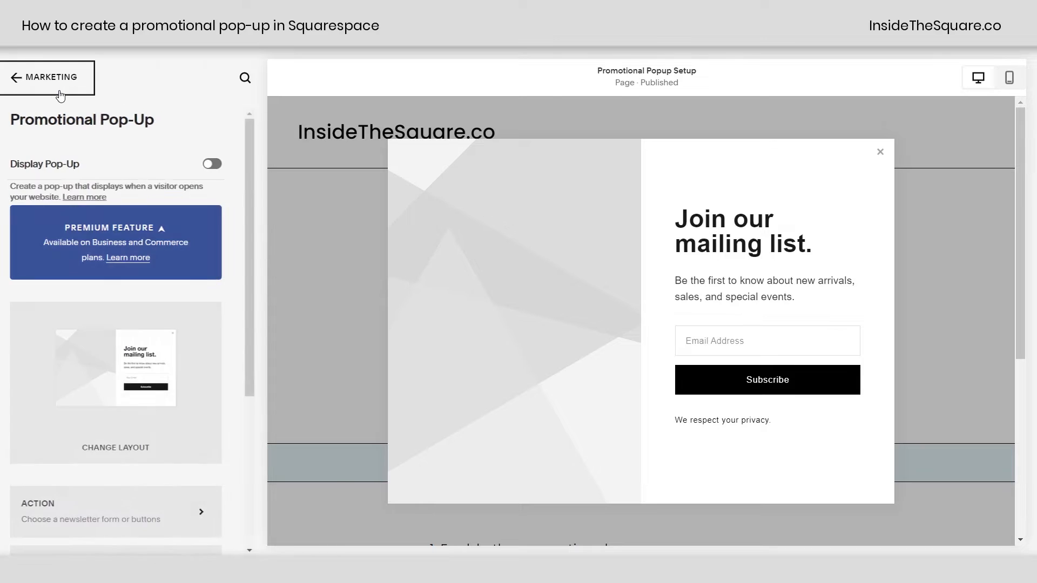
pyautogui.scroll(-5, 204, 256)
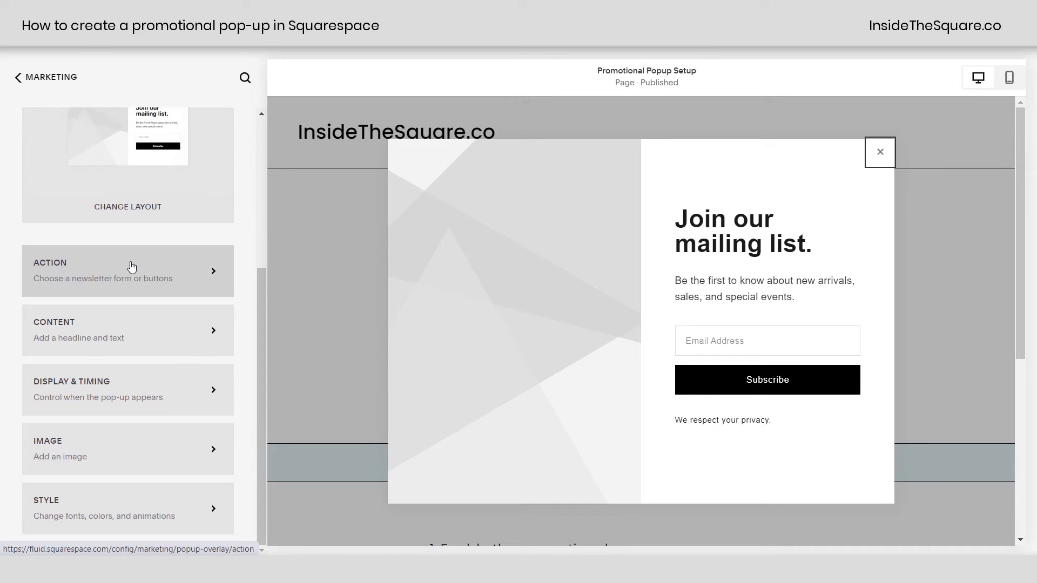
pyautogui.click(162, 266)
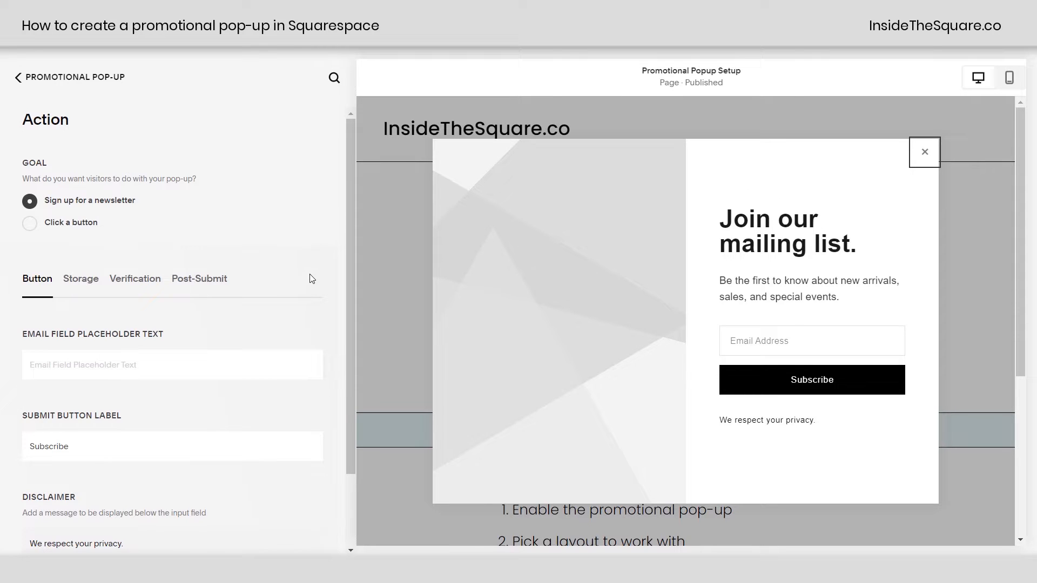
pyautogui.scroll(-2, 313, 276)
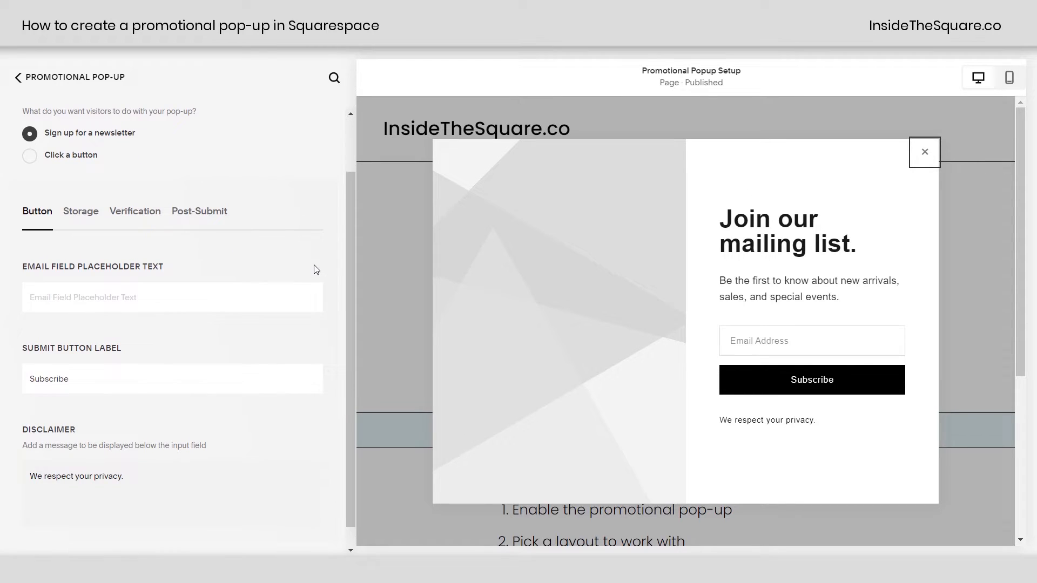
pyautogui.scroll(1, 292, 302)
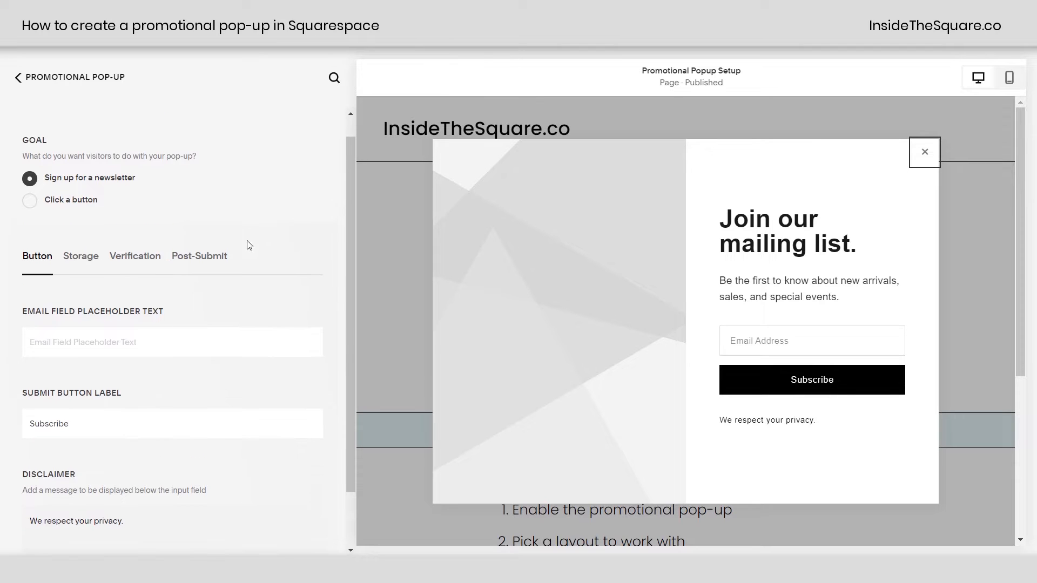
# Step: Set the pop-up's goal to clicking a button and label the two link buttons SHOP and LEARN
pyautogui.click(84, 200)
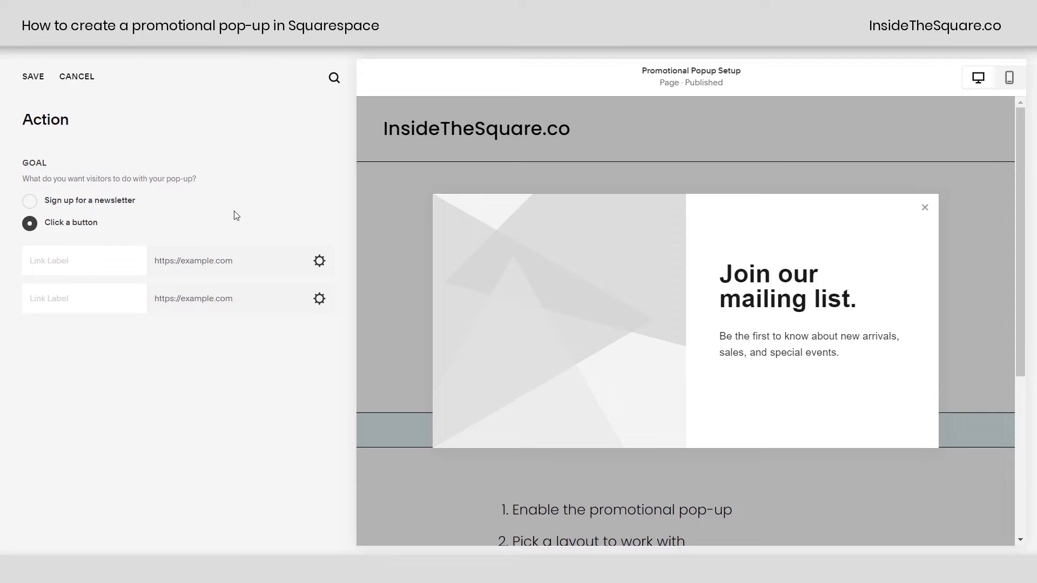
pyautogui.click(100, 265)
pyautogui.write('SHOP')
pyautogui.press('Tab')
pyautogui.press('Tab')
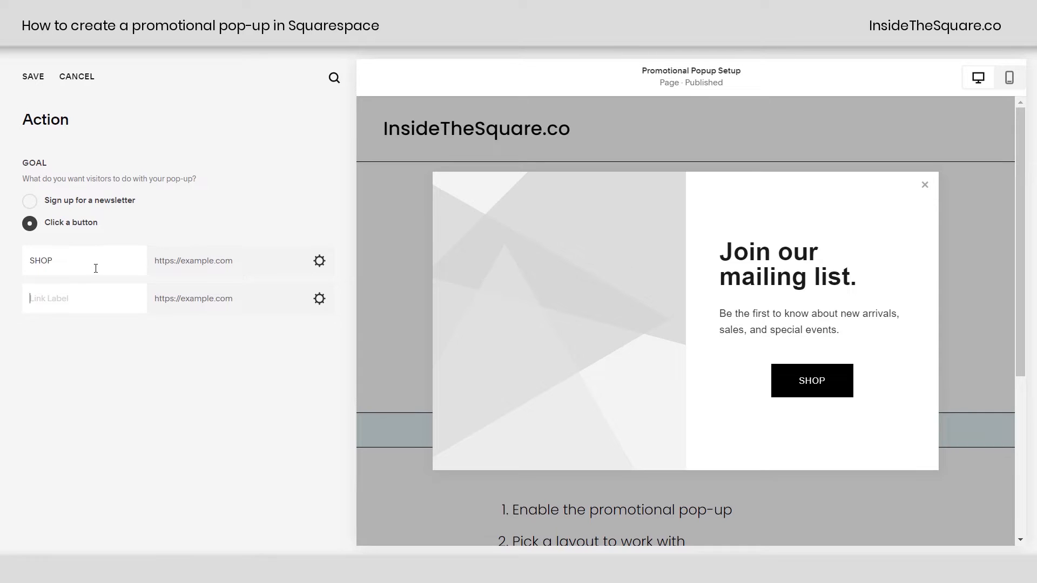
pyautogui.write('LEARN')
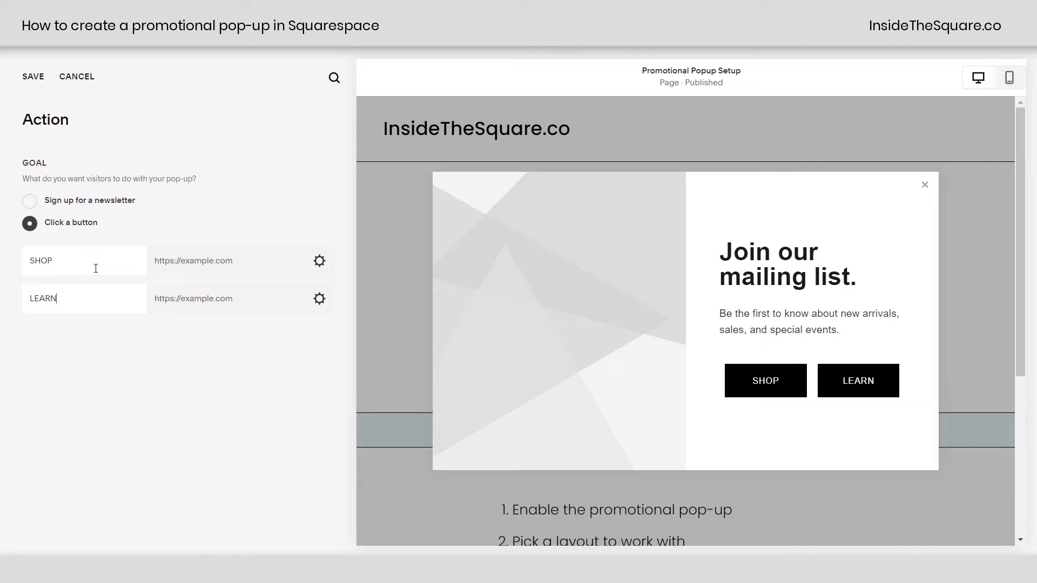
# Step: Clear both link button labels and set the pop-up's goal back to signing up for a newsletter
pyautogui.hotkey('ctrl', 'a')
pyautogui.press('BackSpace')
pyautogui.click(96, 268)
pyautogui.hotkey('ctrl', 'a')
pyautogui.press('BackSpace')
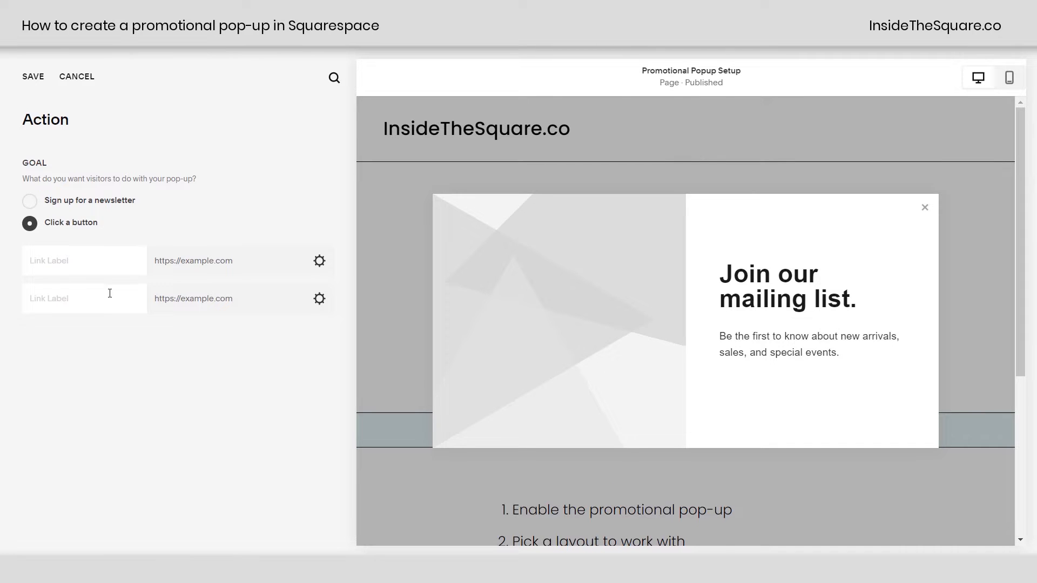
pyautogui.click(83, 201)
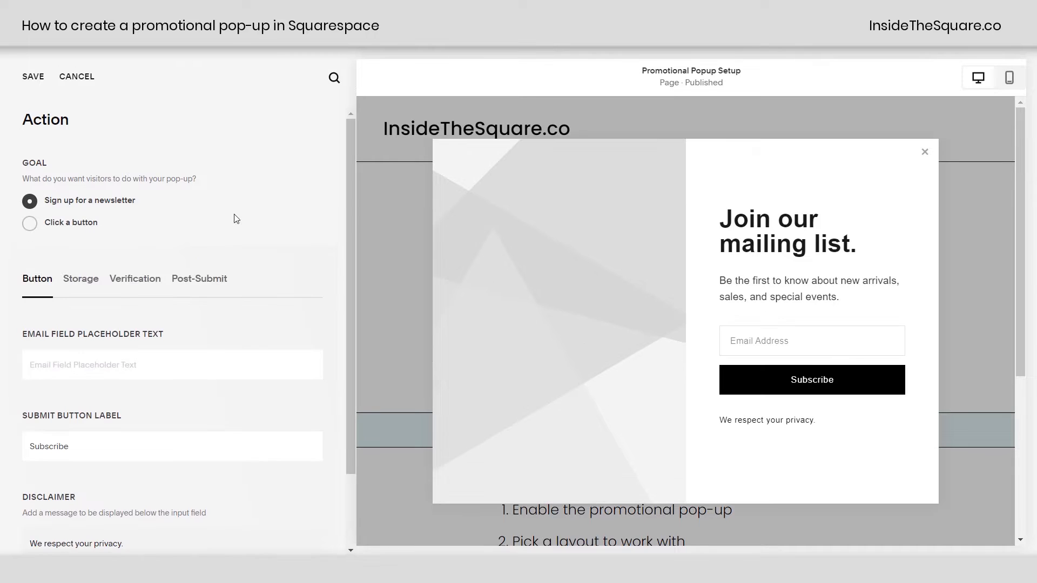
# Step: Set the email field placeholder to "Your BEST Email Address" and the submit button label to "I WANT THE COUPON"
pyautogui.scroll(-2, 305, 270)
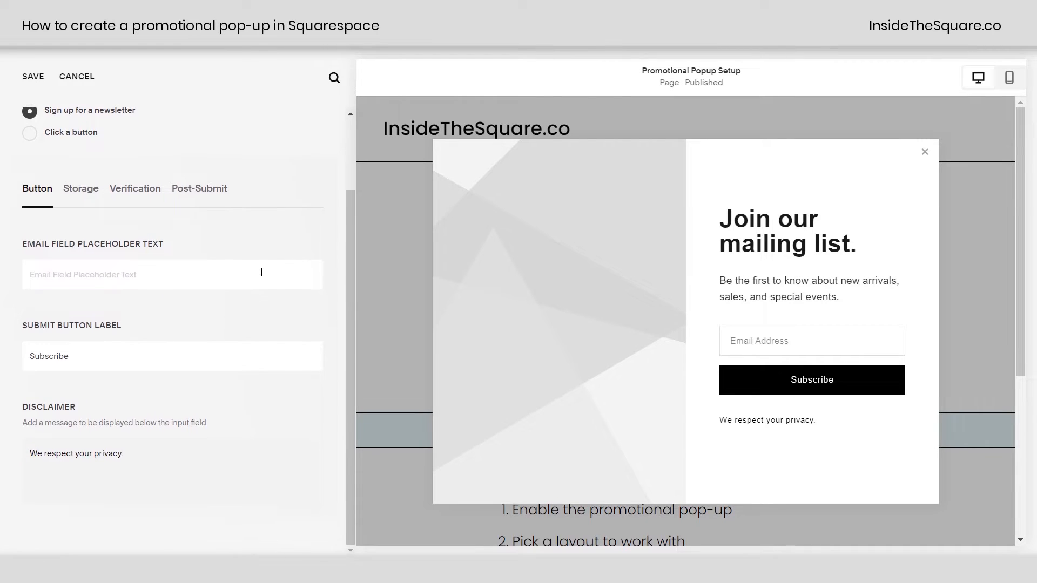
pyautogui.click(133, 265)
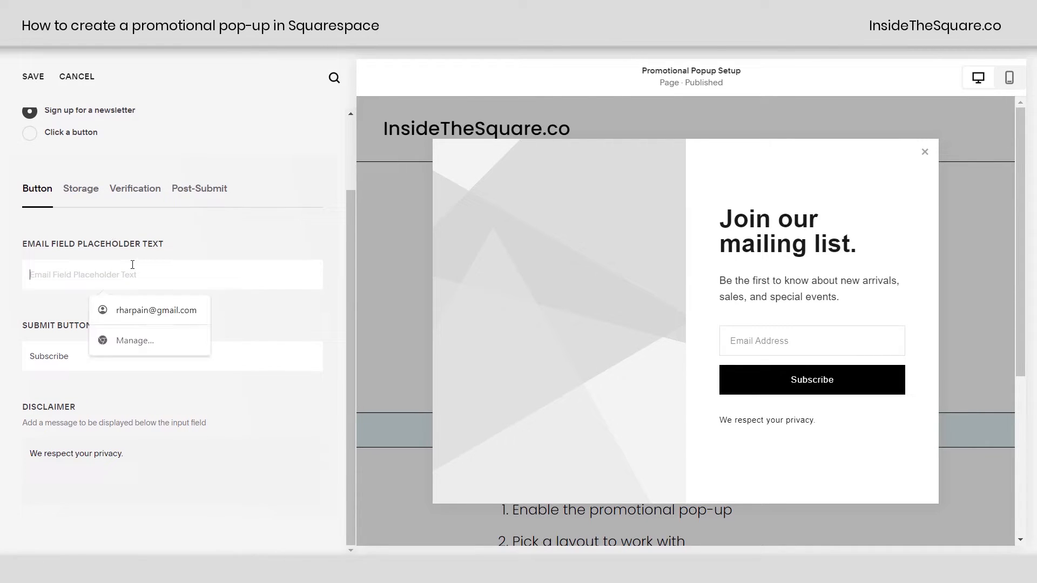
pyautogui.write('Your BEST Email Address')
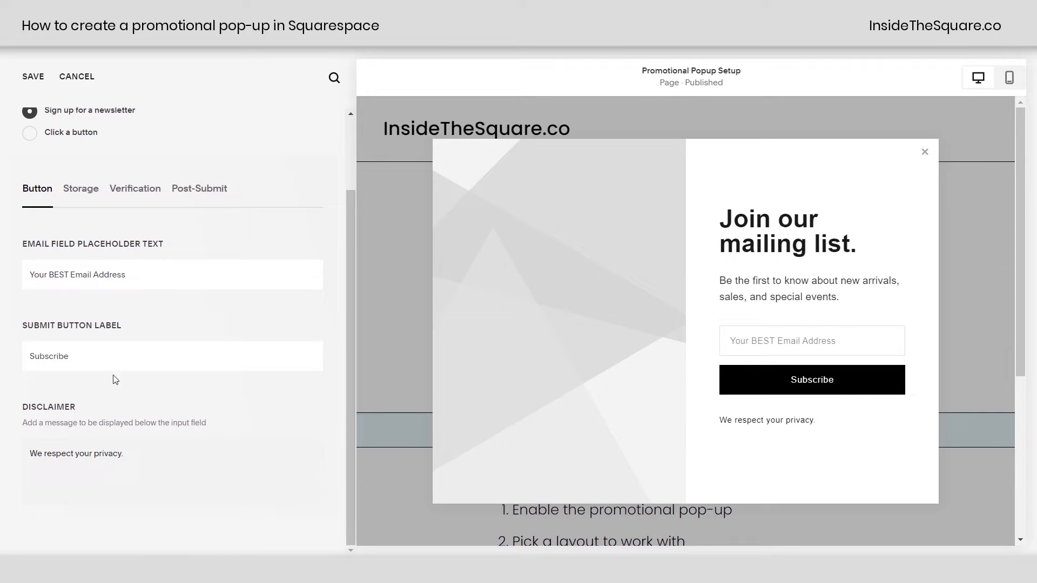
pyautogui.moveTo(96, 356); pyautogui.dragTo(3, 352)
pyautogui.write('I WANT THE COUPON')
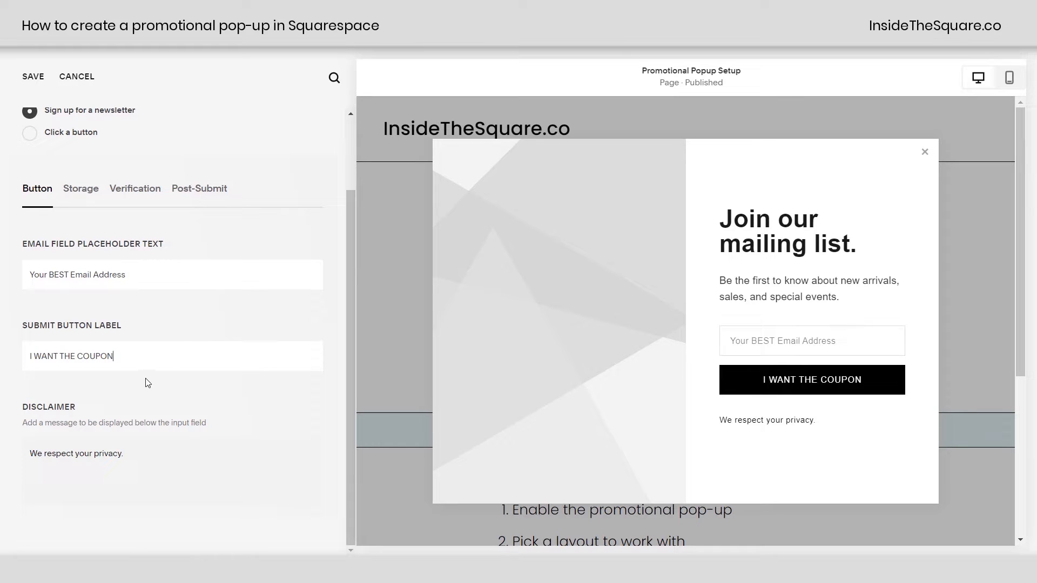
# Step: Append "Click here to read all terms & conditions." to the disclaimer after the privacy sentence
pyautogui.click(138, 449)
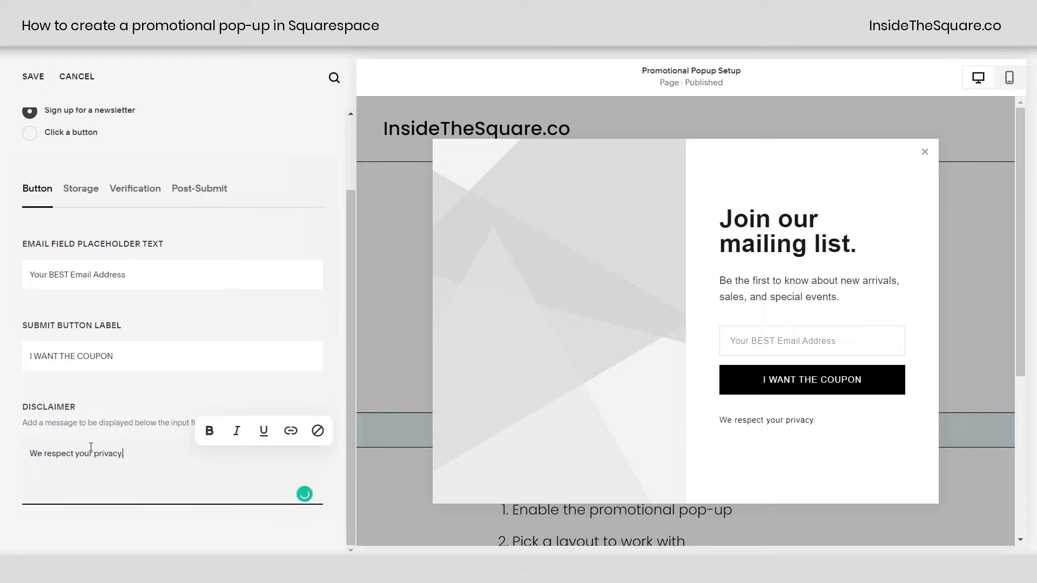
pyautogui.tripleClick(91, 447)
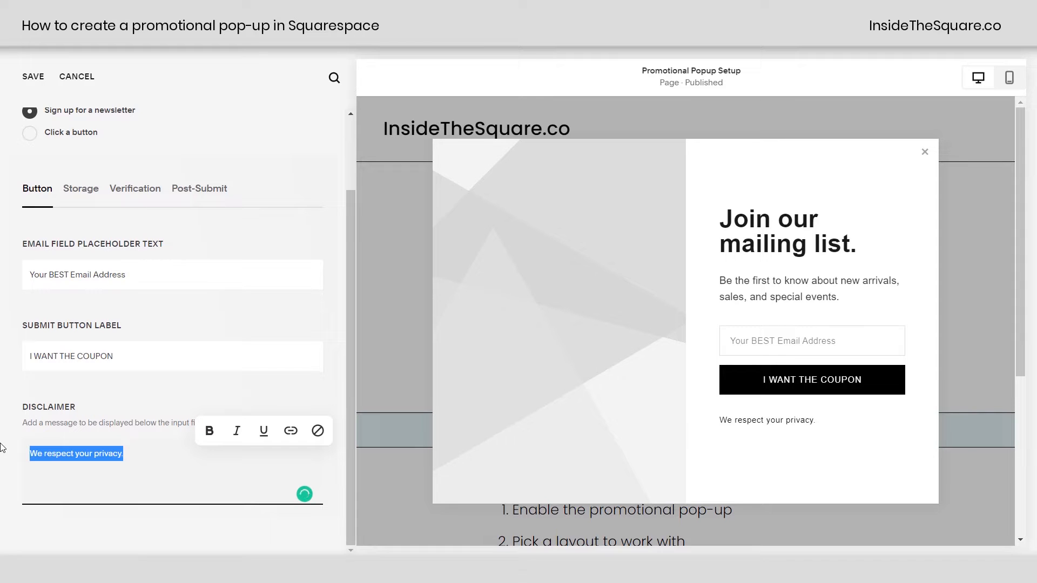
pyautogui.click(140, 452)
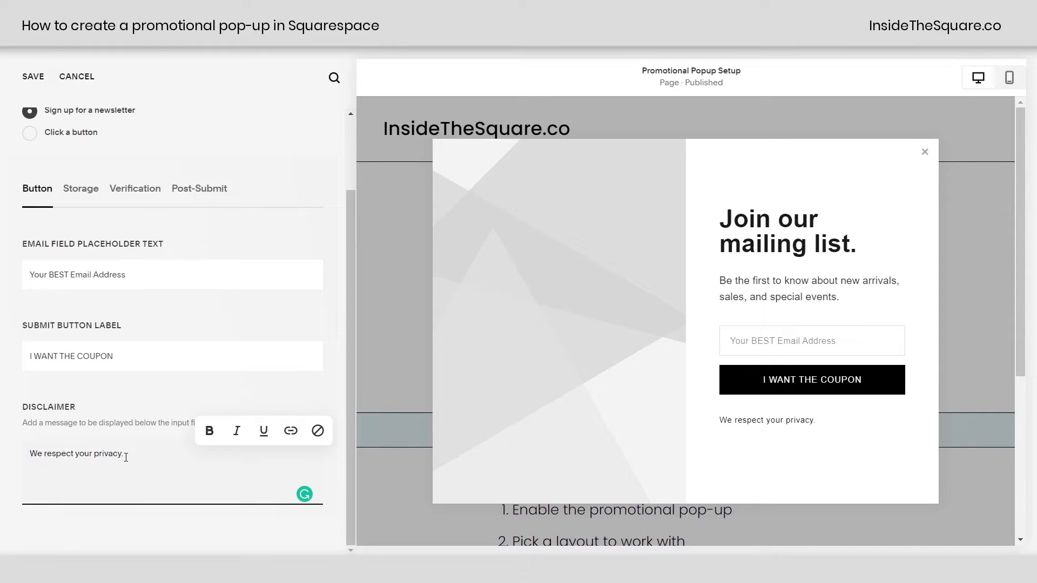
pyautogui.write('Click here to read all terms & conditions.')
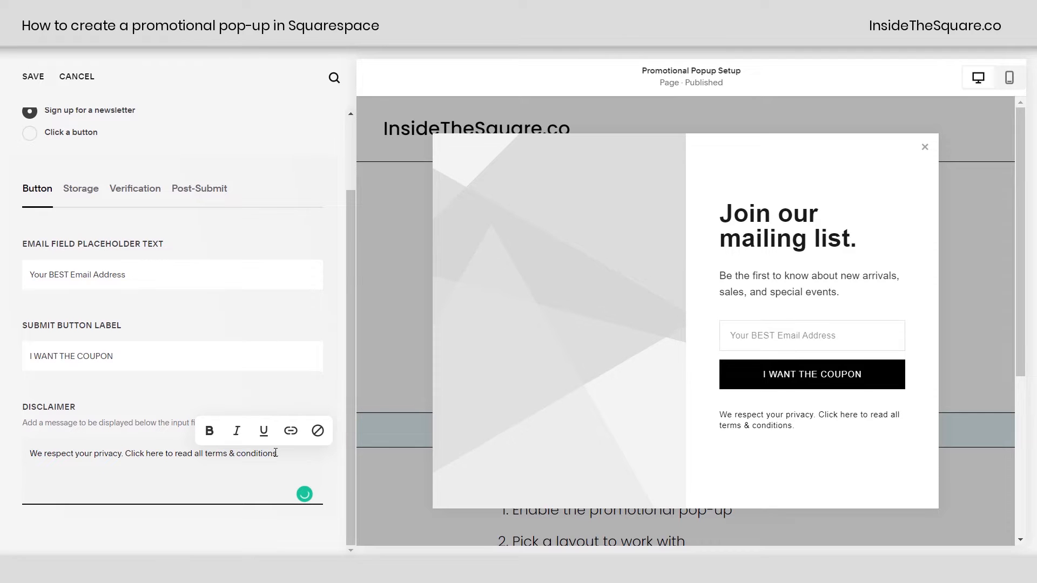
# Step: Select the terms & conditions sentence in the disclaimer to examine its link and text formatting options
pyautogui.moveTo(277, 453); pyautogui.dragTo(126, 458)
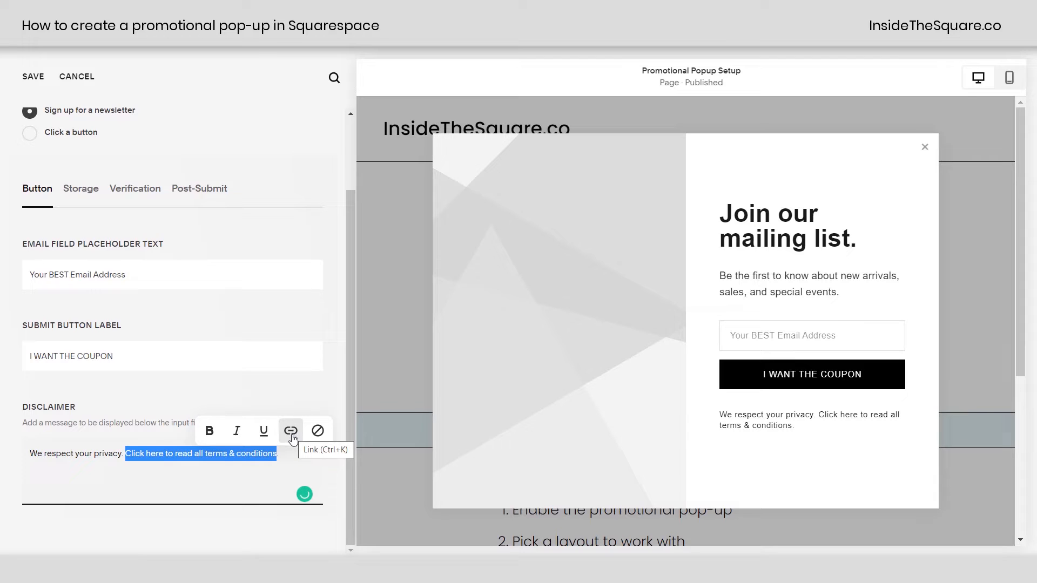
pyautogui.click(285, 454)
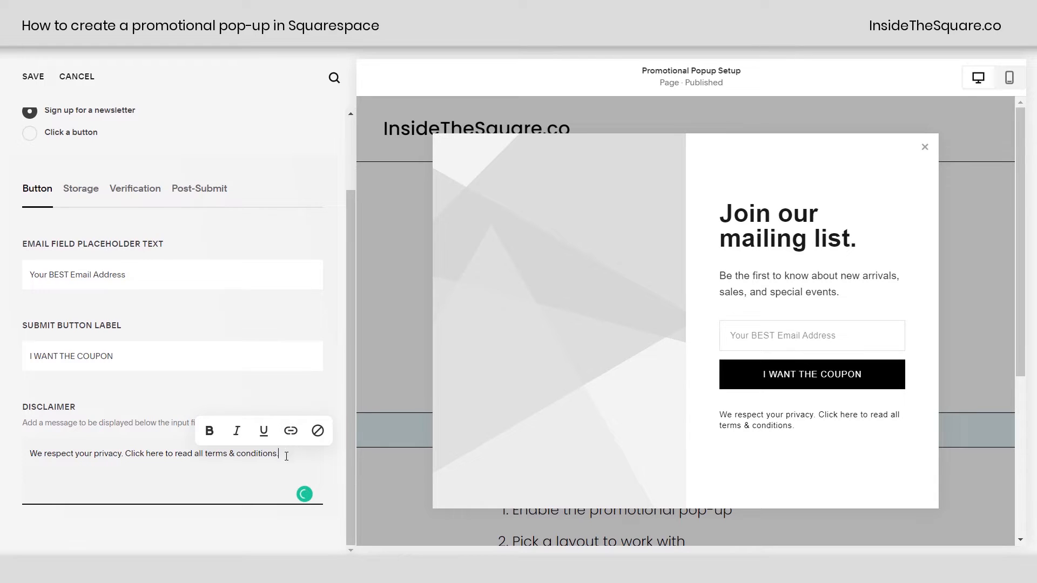
pyautogui.moveTo(285, 454); pyautogui.dragTo(125, 454)
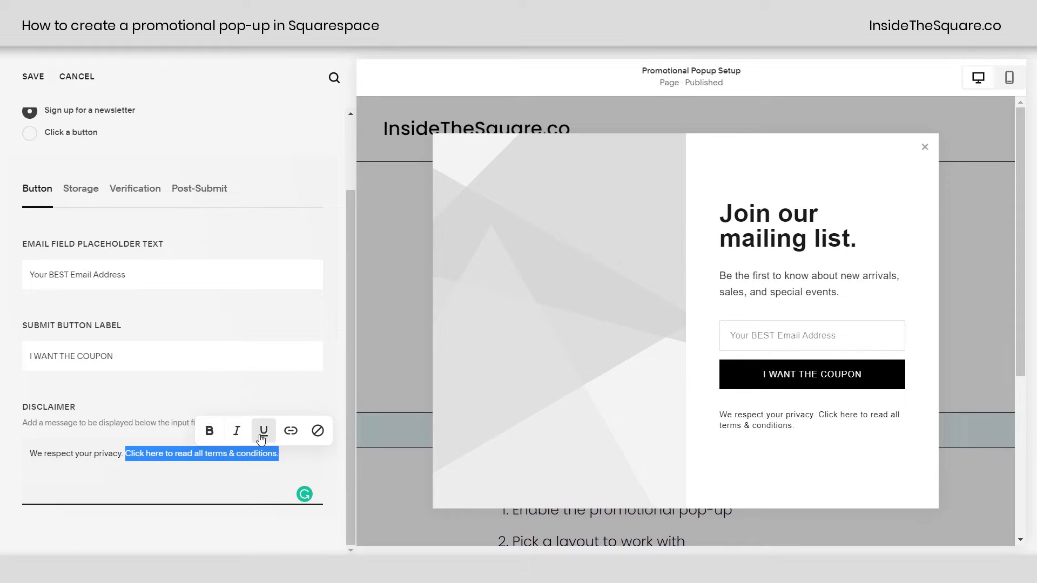
pyautogui.click(285, 454)
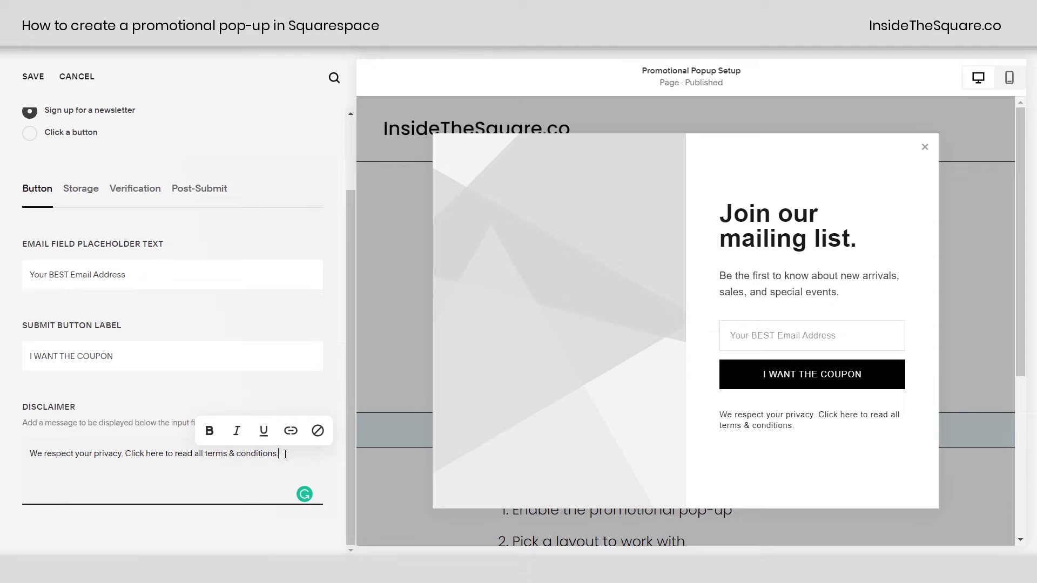
# Step: Examine the newsletter form's storage options and its verification settings for confirmation email and reCAPTCHA
pyautogui.click(79, 189)
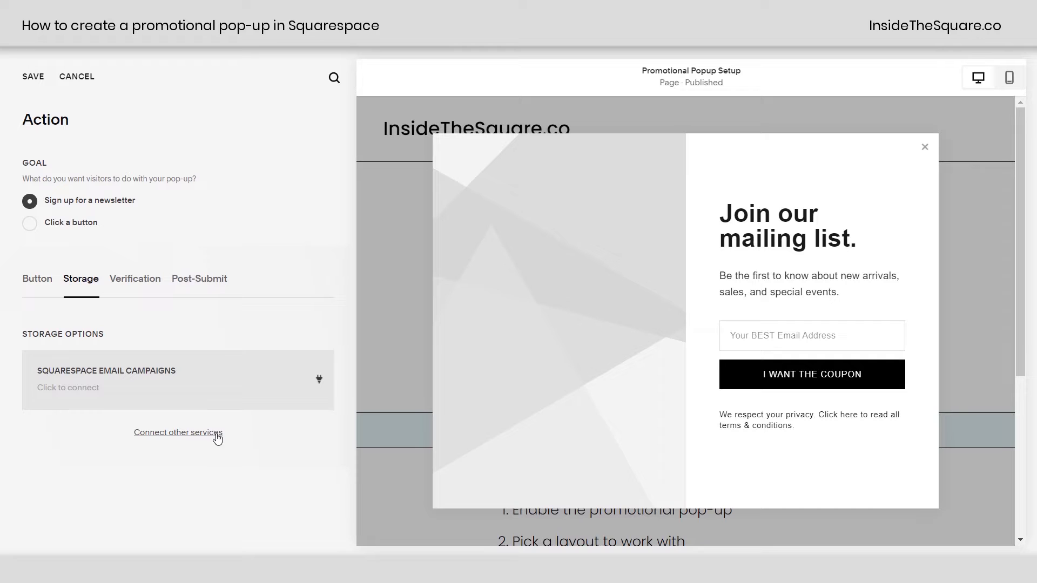
pyautogui.click(143, 279)
pyautogui.scroll(-1, 206, 408)
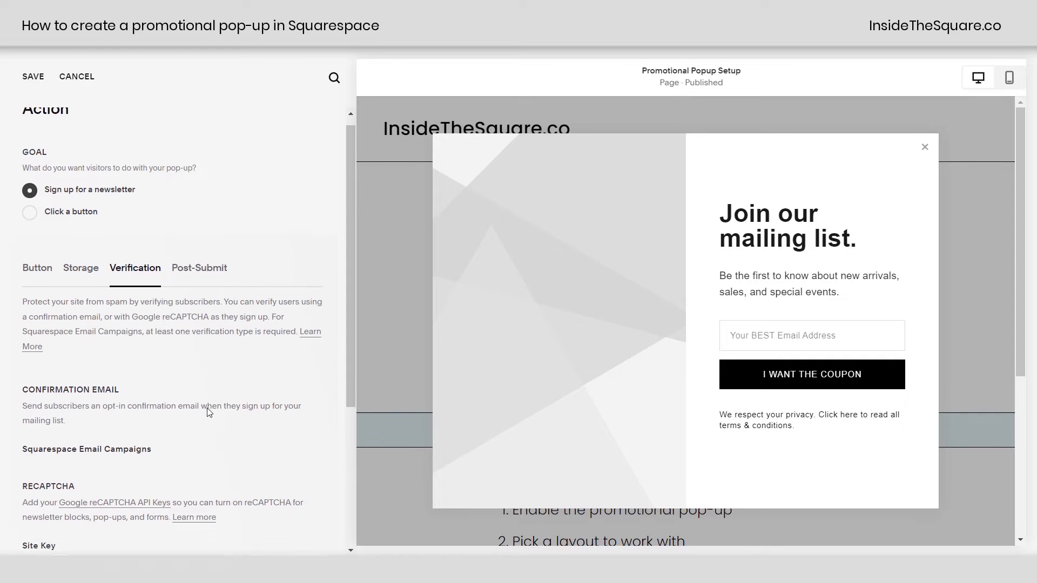
pyautogui.scroll(-1, 210, 411)
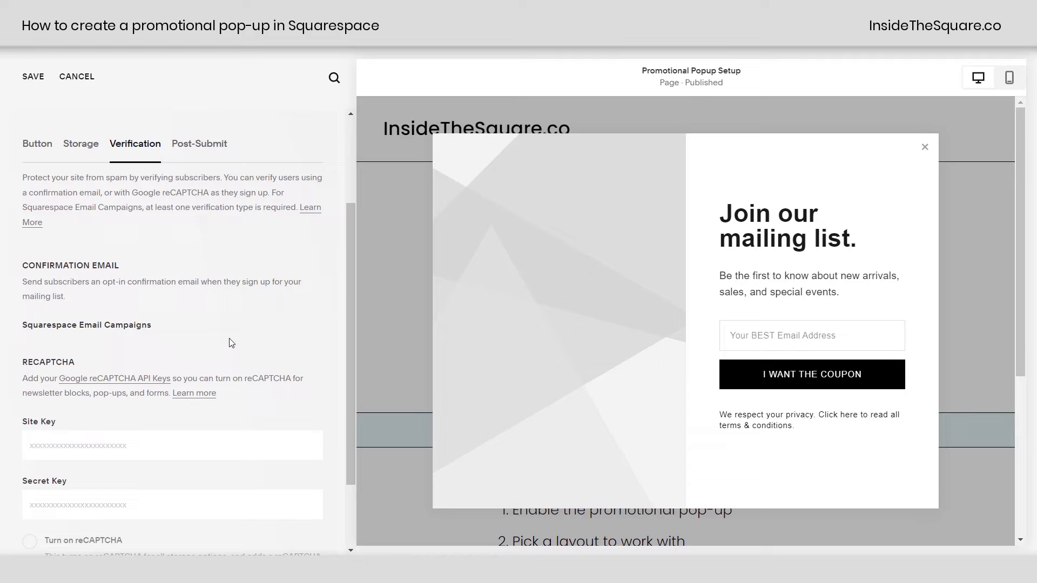
pyautogui.scroll(-2, 195, 485)
pyautogui.scroll(3, 216, 405)
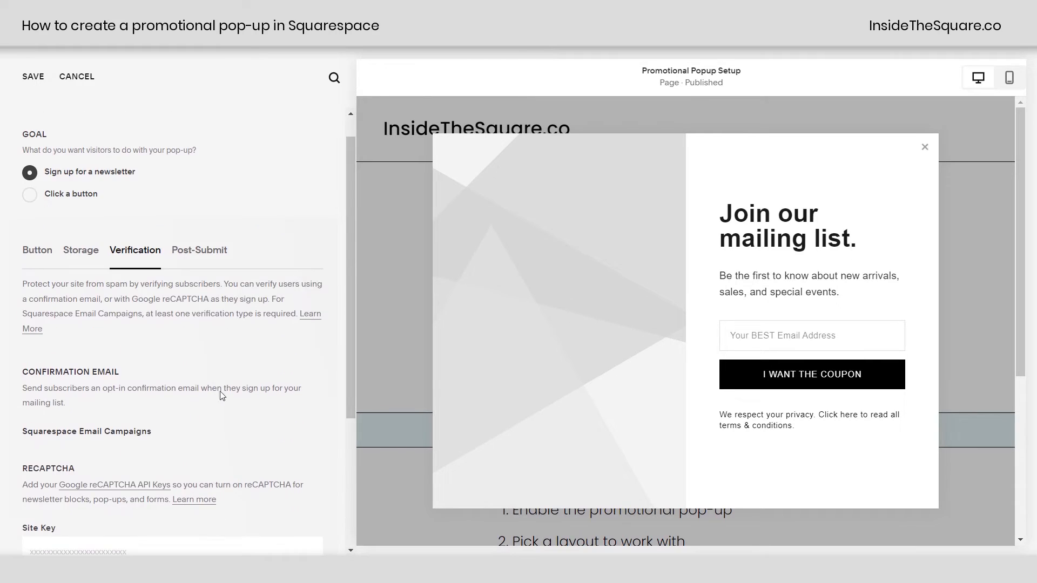
# Step: Examine the form's post-submit message and post-submit HTML settings
pyautogui.click(207, 270)
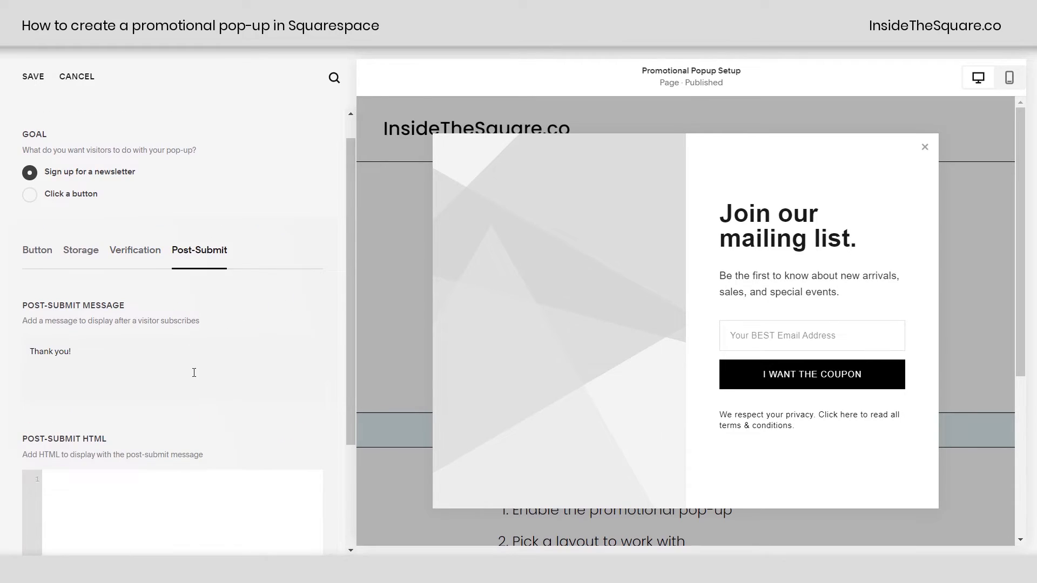
pyautogui.scroll(-1, 191, 367)
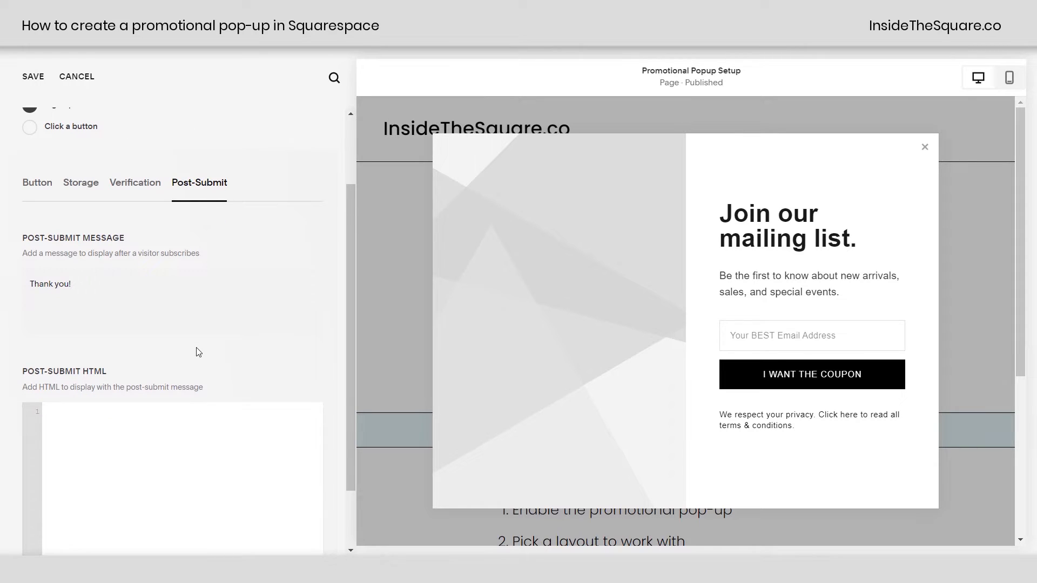
pyautogui.scroll(2, 194, 373)
pyautogui.click(189, 378)
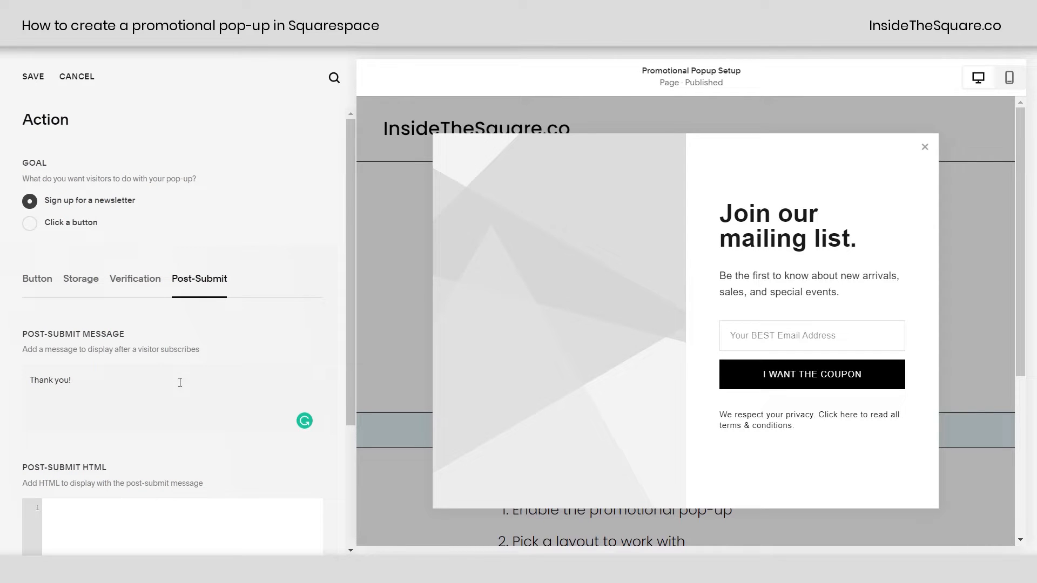
# Step: Examine the post-submit HTML area and the post-submit message field of the newsletter form
pyautogui.scroll(-3, 188, 474)
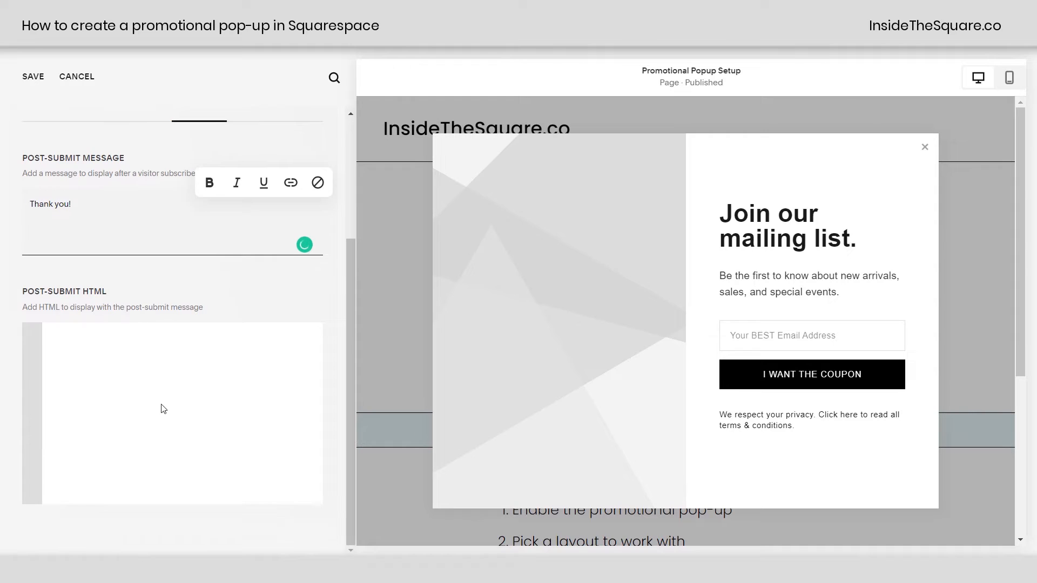
pyautogui.click(82, 333)
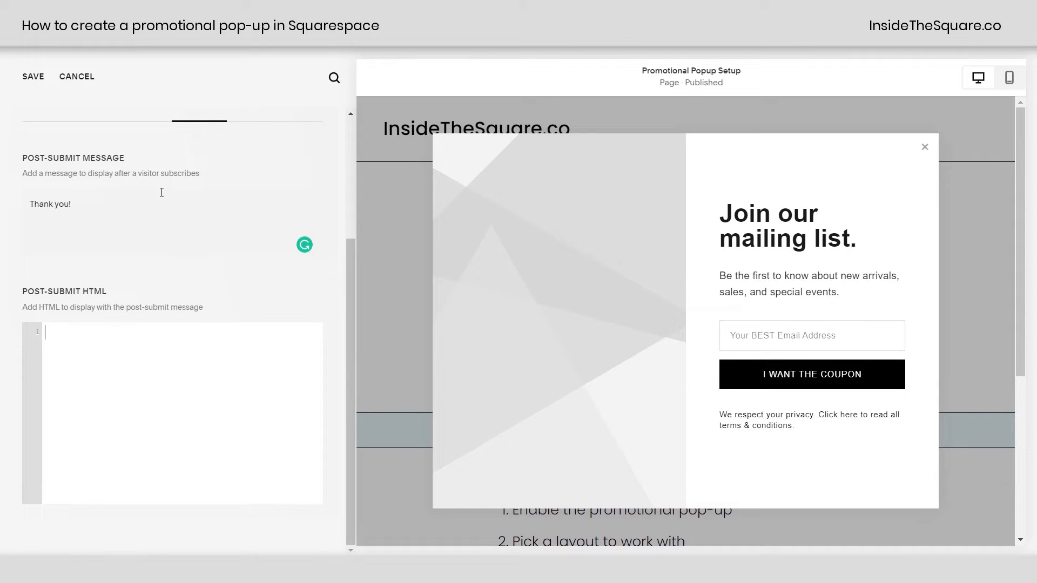
pyautogui.click(141, 230)
pyautogui.scroll(4, 139, 231)
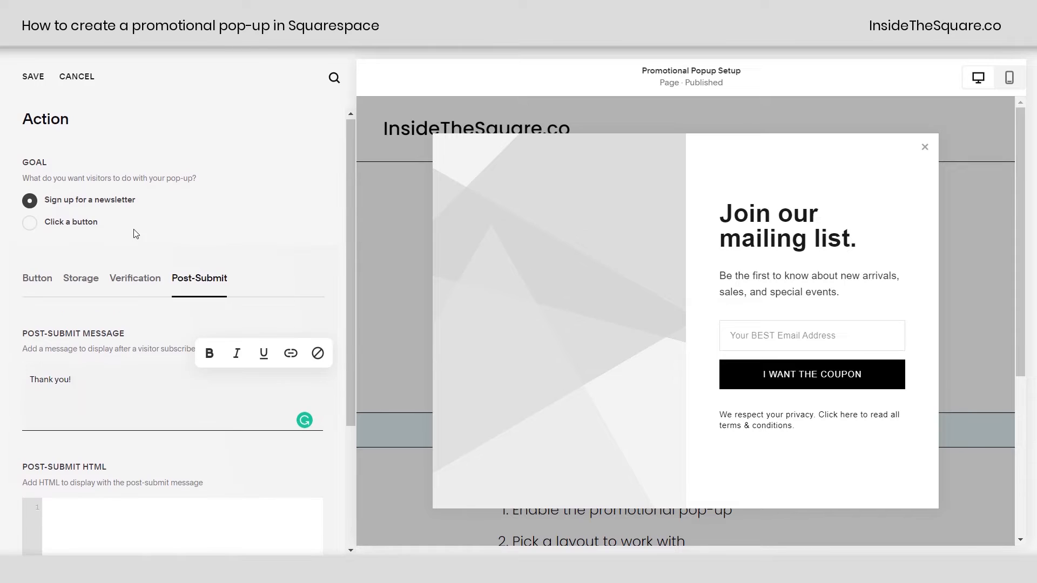
# Step: Connect Squarespace Email Campaigns as the form's storage with the Example One mailing list, and save the action settings
pyautogui.click(36, 76)
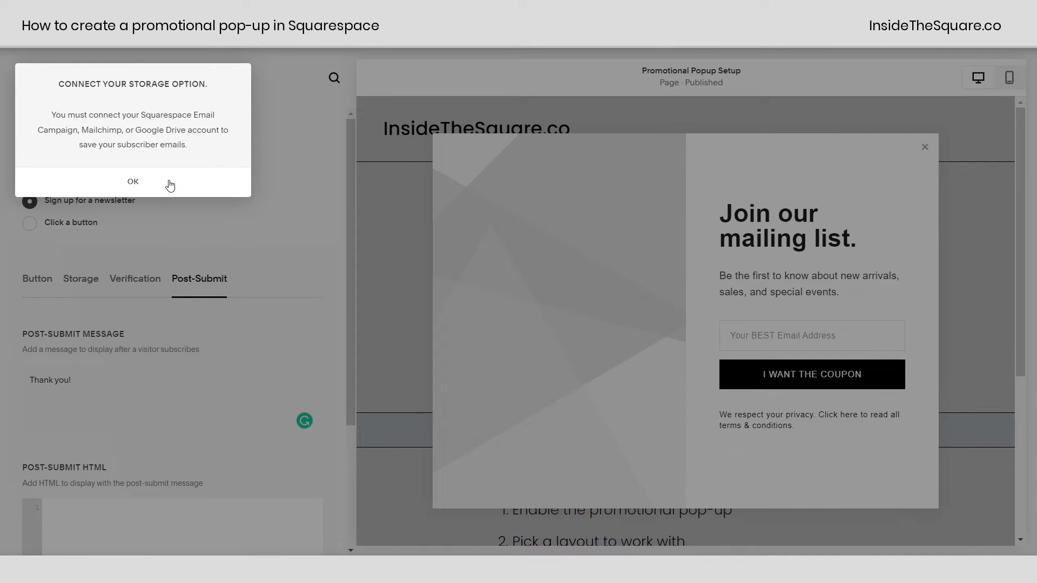
pyautogui.click(171, 182)
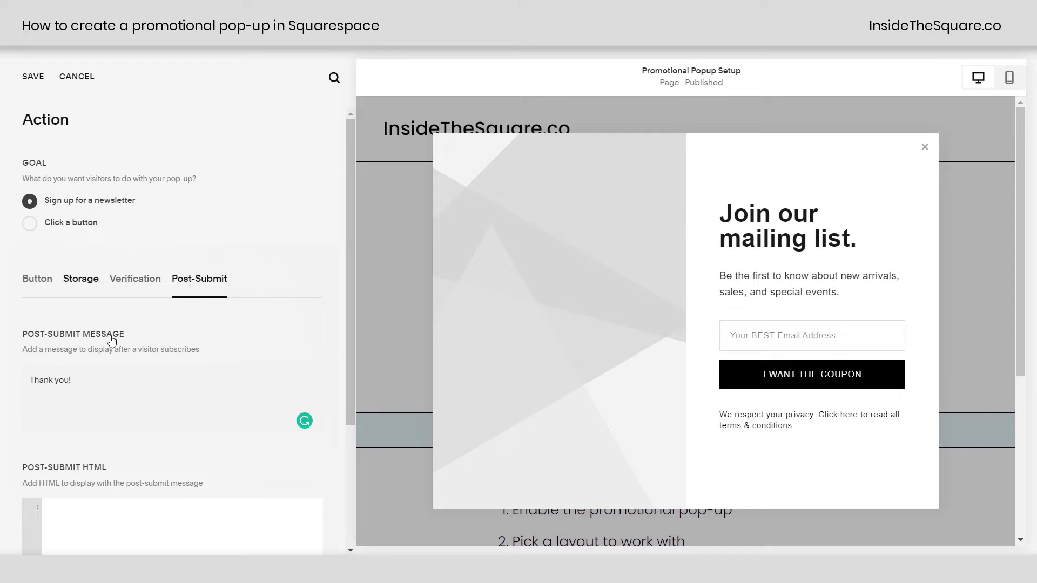
pyautogui.click(85, 280)
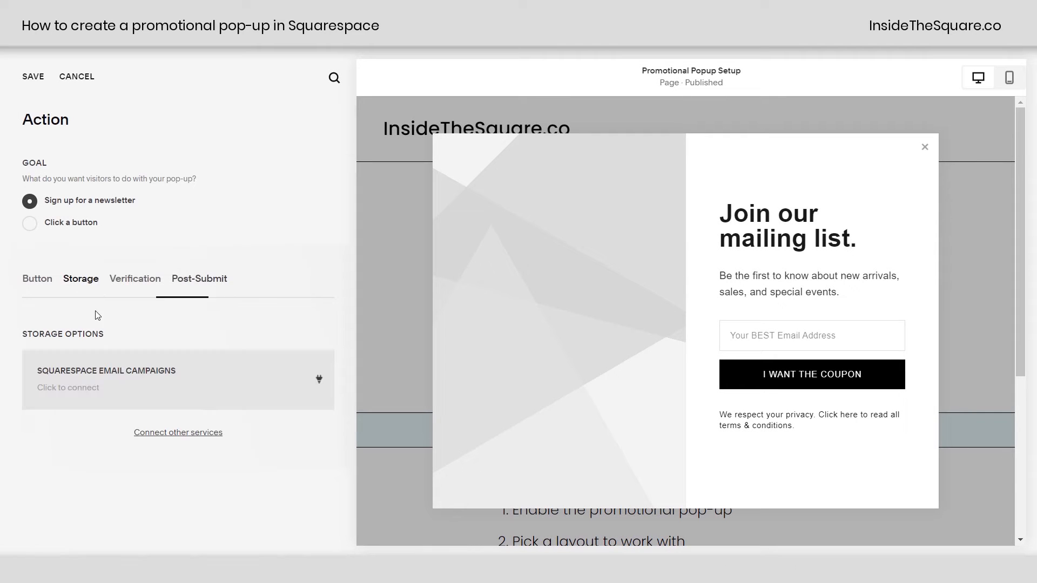
pyautogui.click(128, 388)
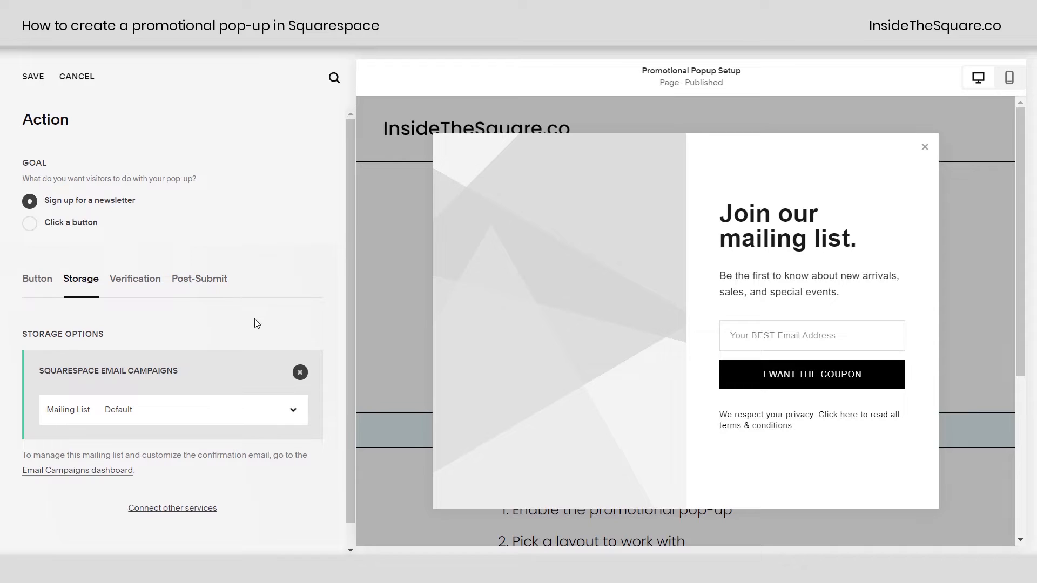
pyautogui.click(262, 408)
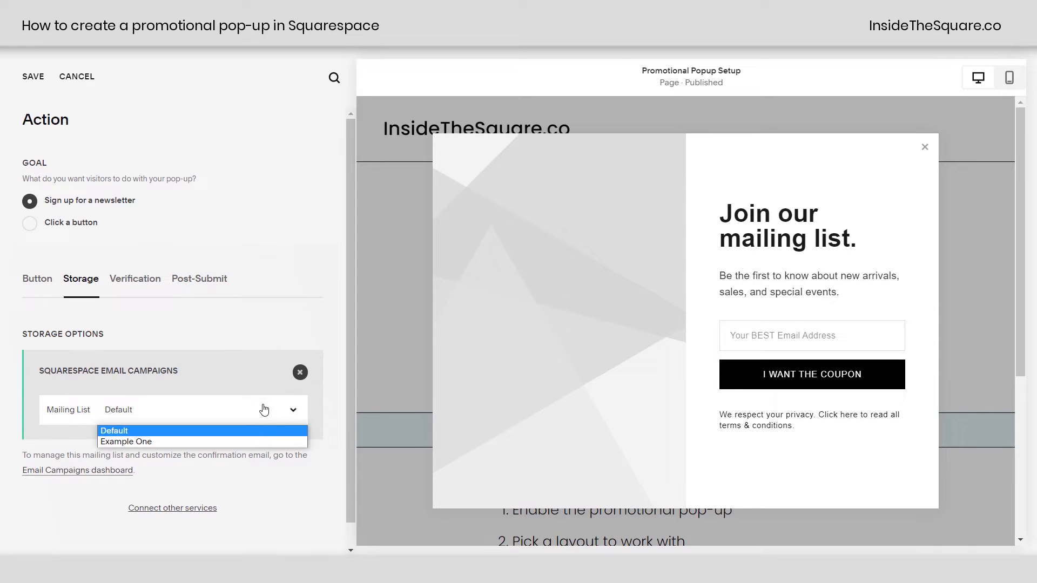
pyautogui.click(264, 442)
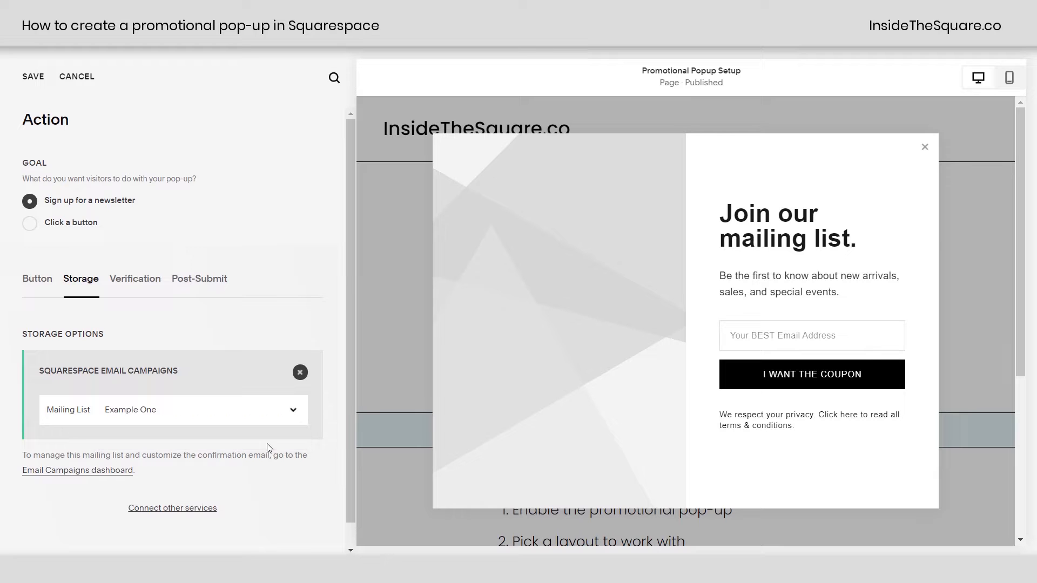
pyautogui.click(34, 78)
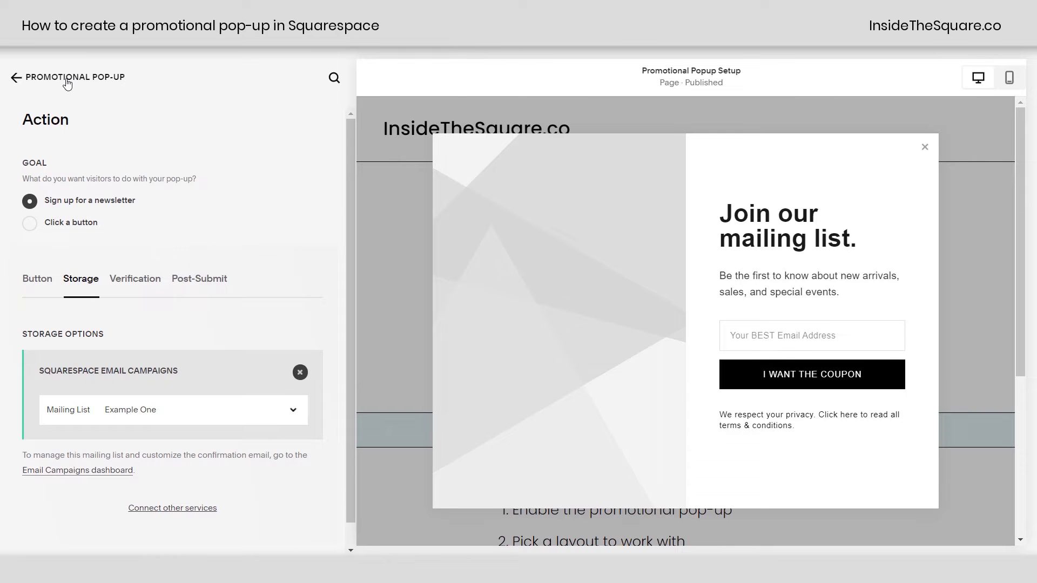
pyautogui.click(17, 81)
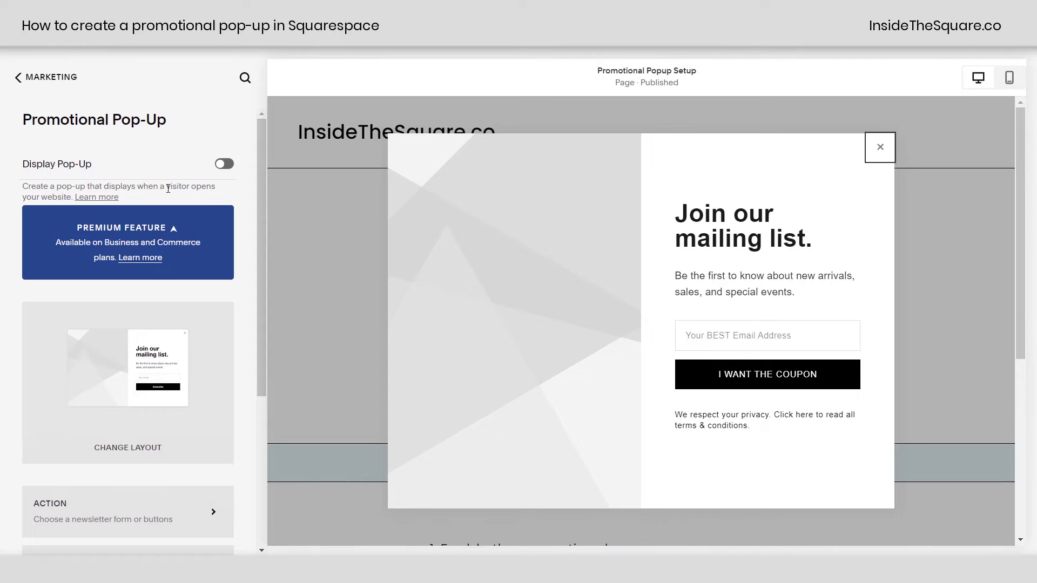
# Step: Examine the pop-up's content settings, including its headline and body text fields
pyautogui.scroll(-5, 146, 324)
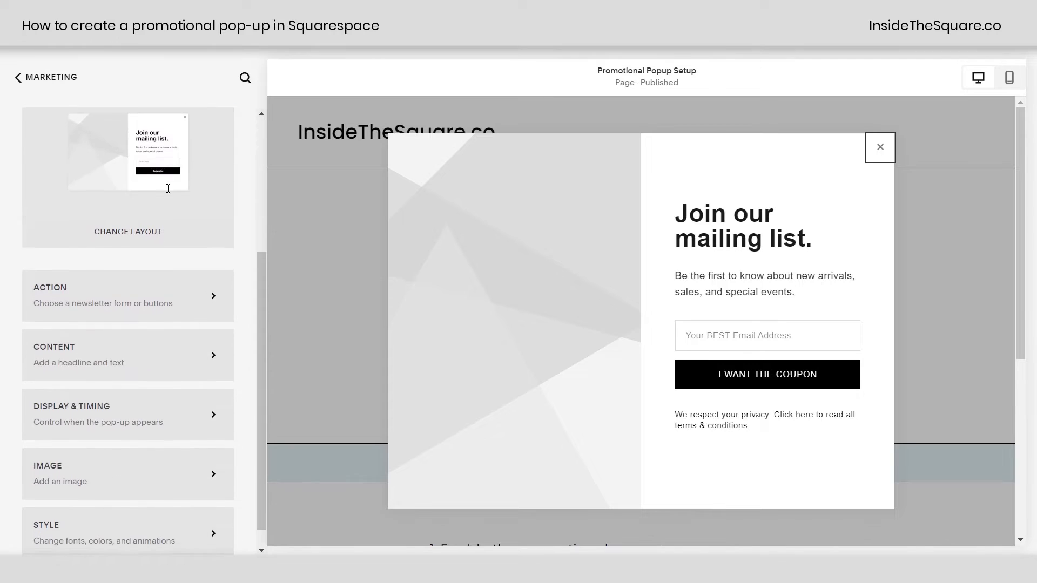
pyautogui.click(147, 335)
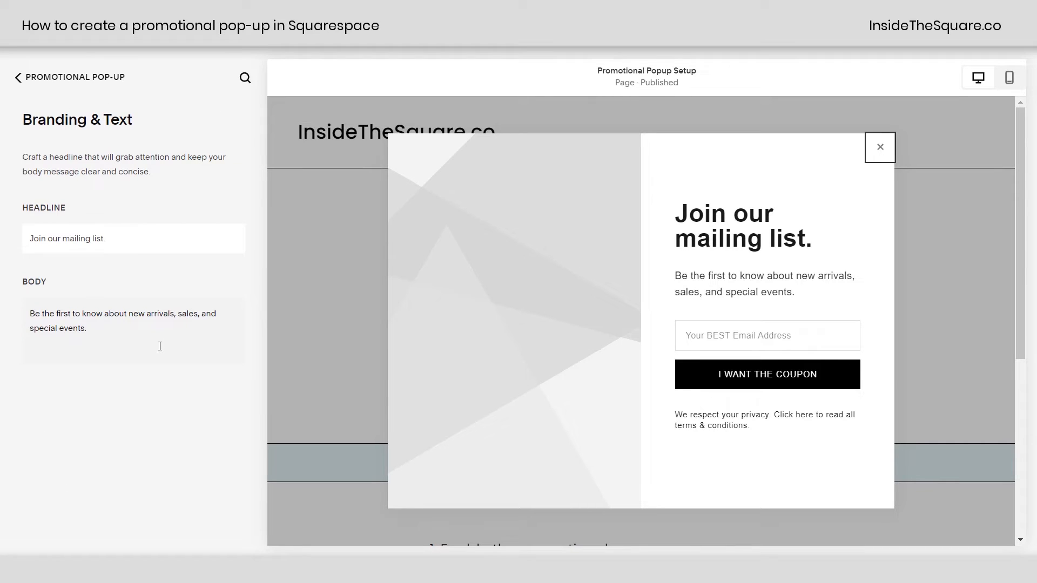
pyautogui.click(168, 234)
pyautogui.click(113, 334)
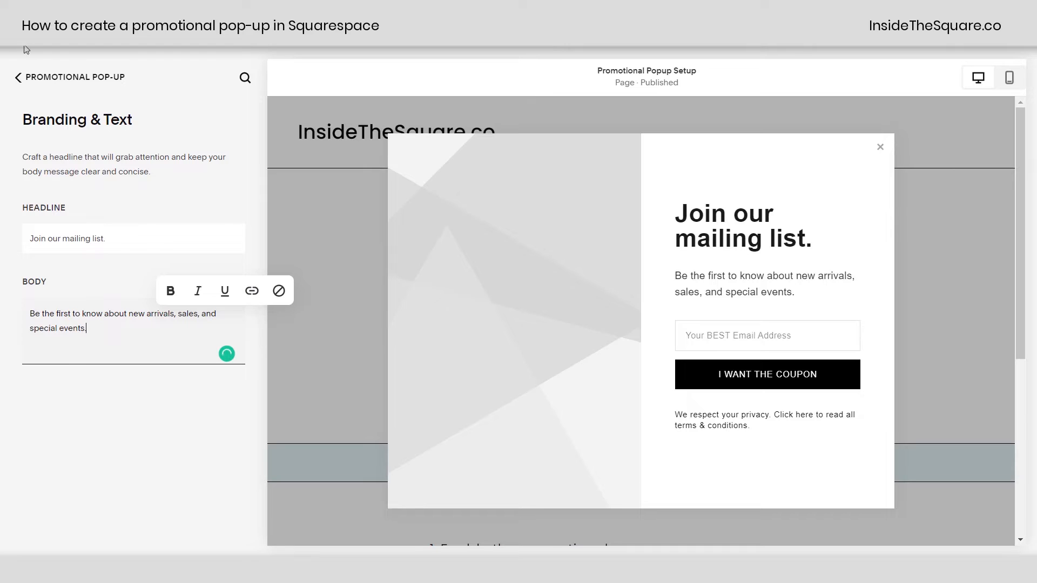
pyautogui.click(135, 233)
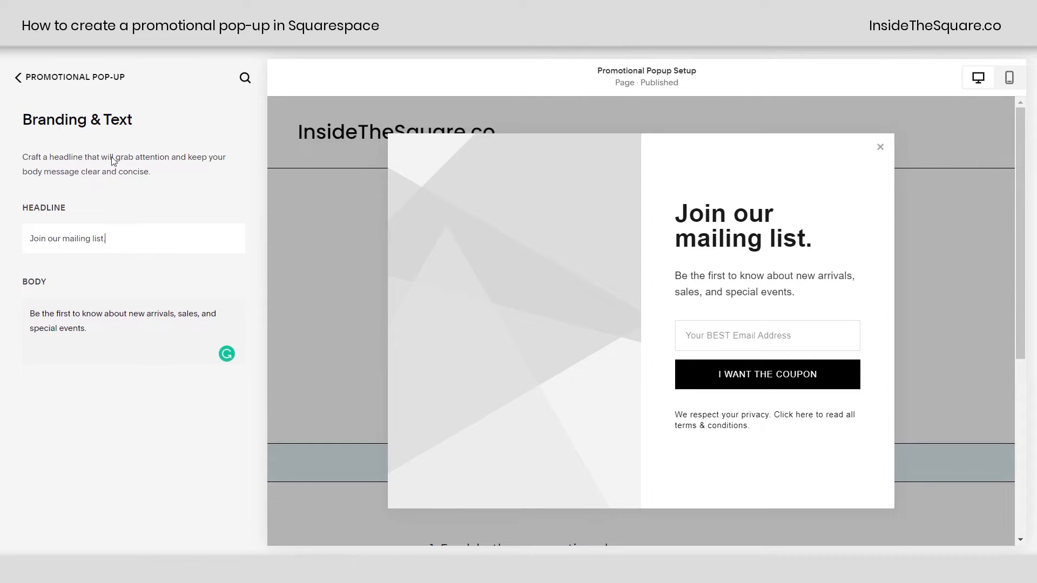
pyautogui.click(19, 77)
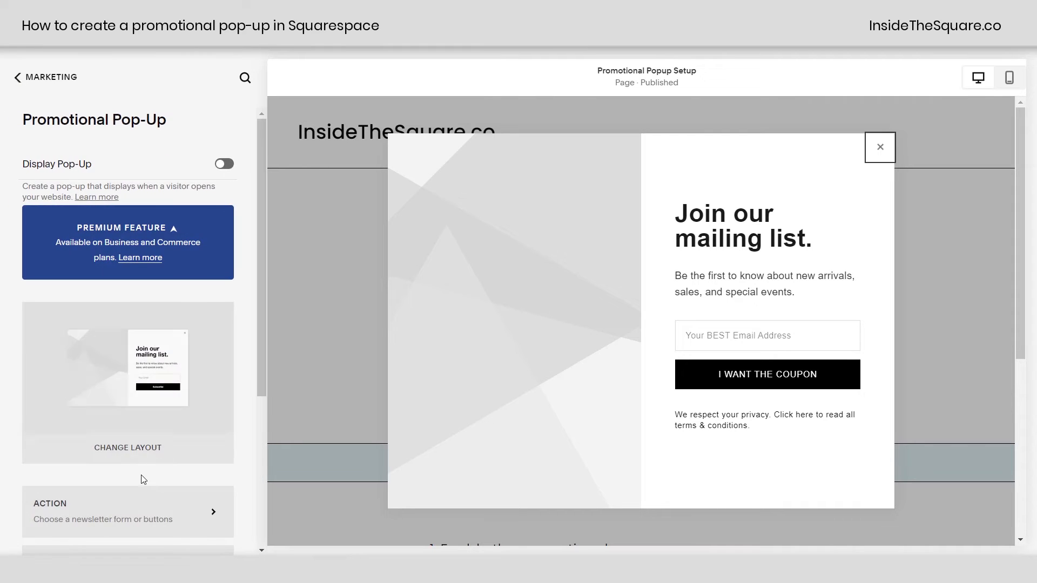
# Step: Open the pop-up's display and timing settings and review the page, timing, frequency and reset options
pyautogui.scroll(-4, 141, 476)
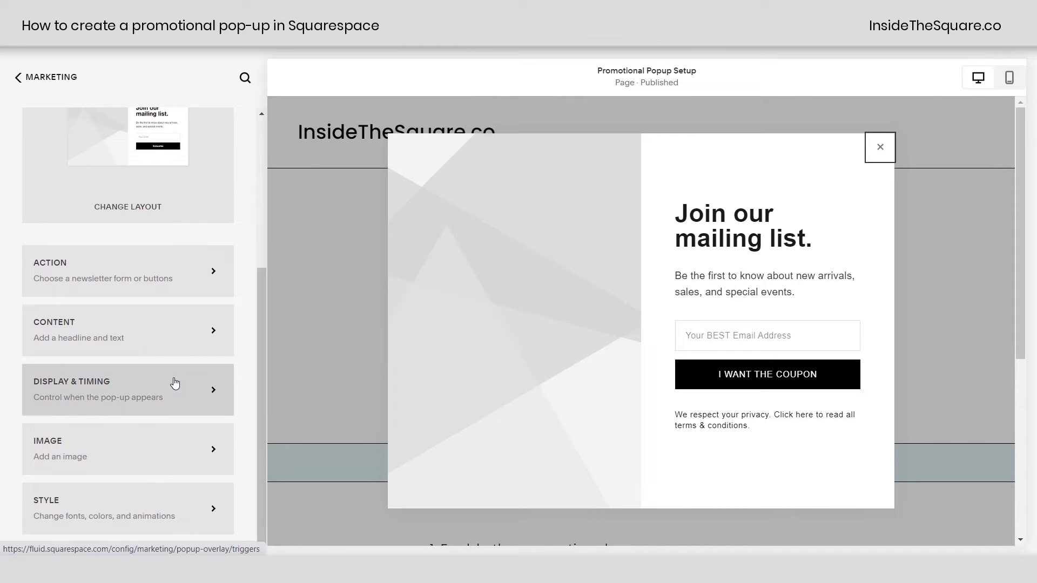
pyautogui.click(174, 383)
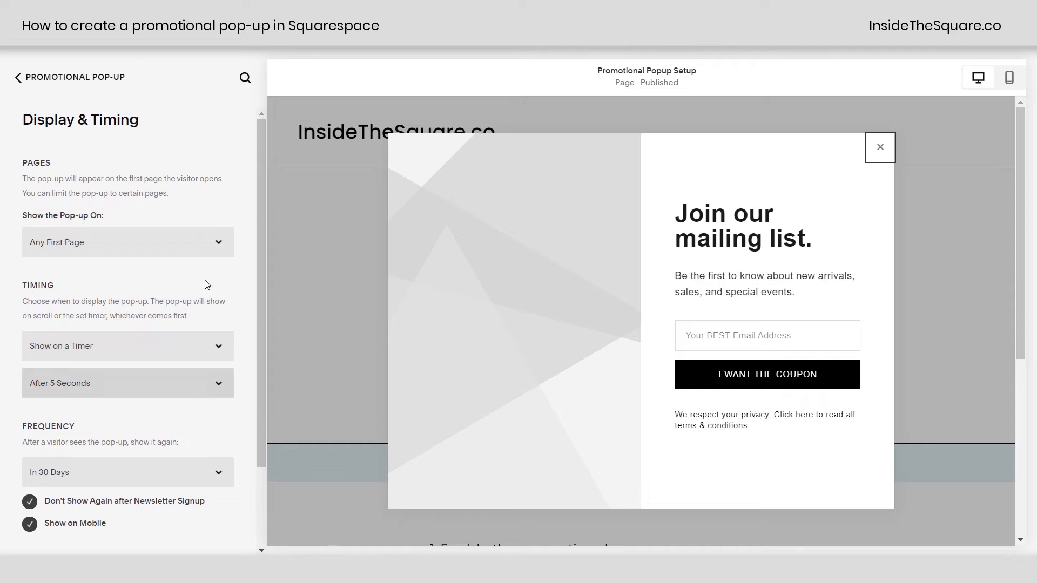
pyautogui.scroll(-2, 236, 275)
pyautogui.scroll(-2, 234, 273)
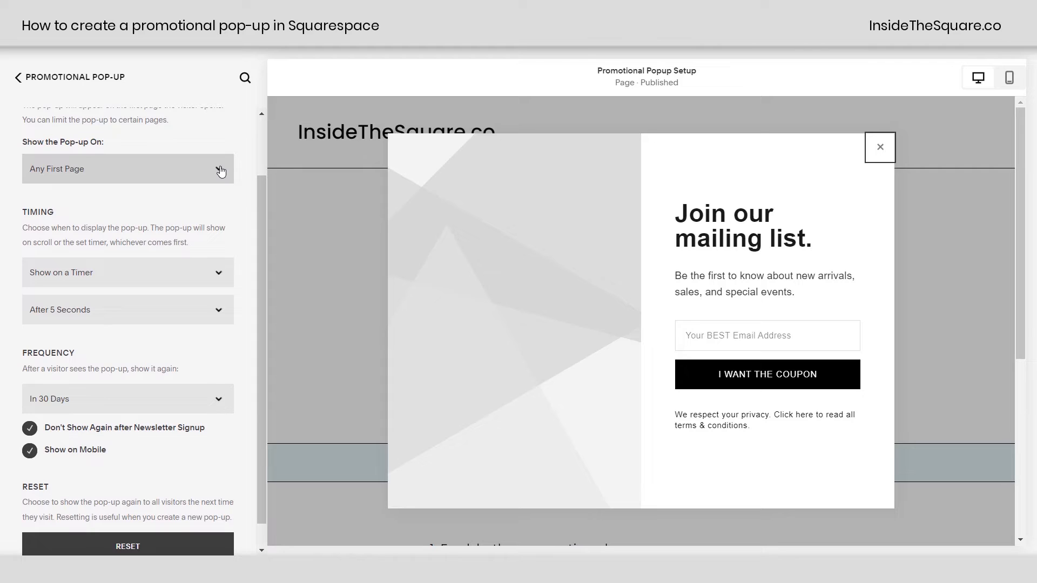
# Step: Try limiting the pop-up to Only Certain Pages, and return it to Any First Page
pyautogui.click(221, 171)
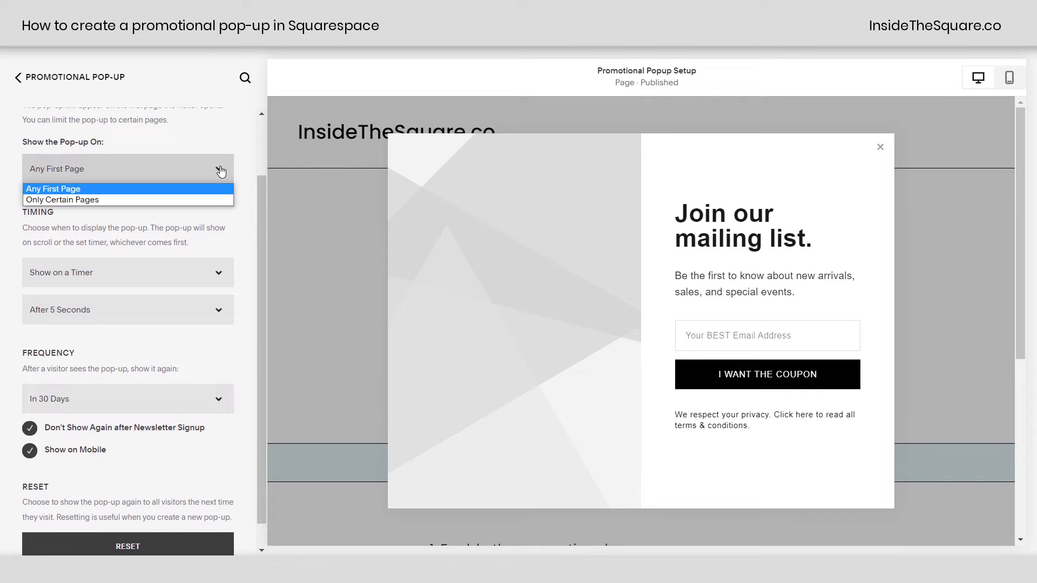
pyautogui.click(213, 199)
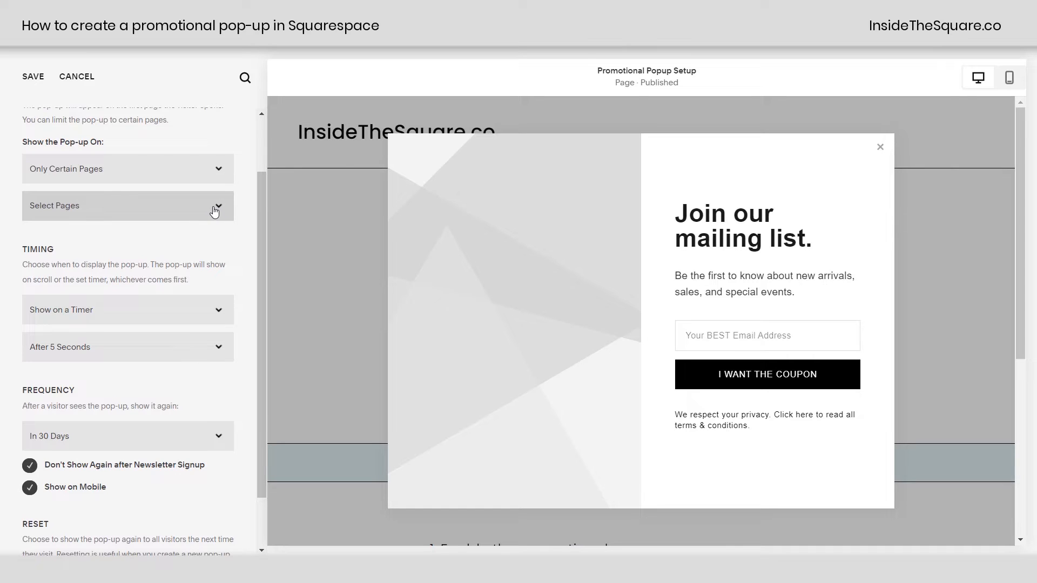
pyautogui.click(204, 177)
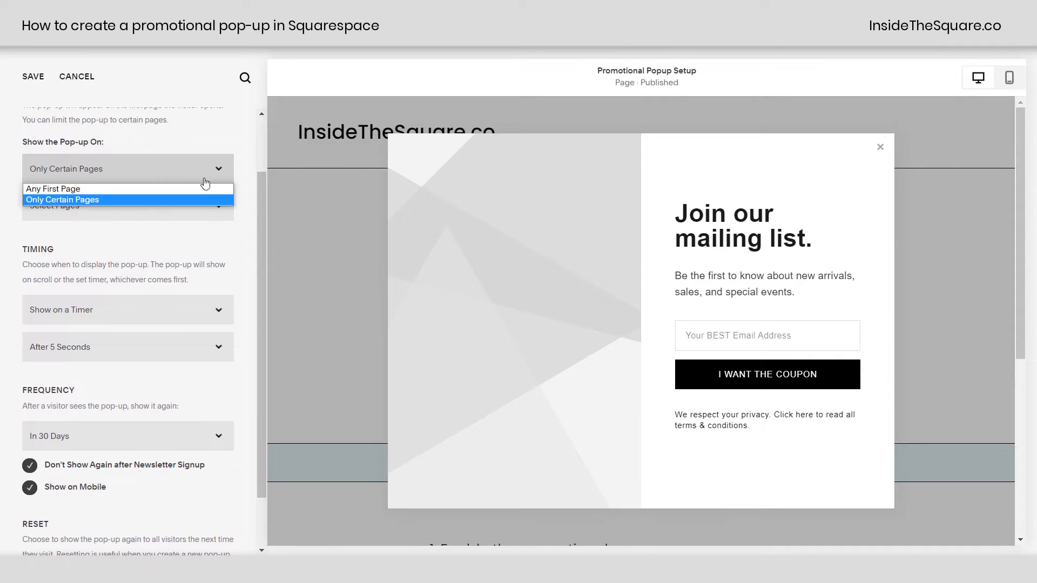
pyautogui.click(194, 190)
# Step: Keep the pop-up timing on Show on a Timer and examine the available timer delays
pyautogui.scroll(-1, 193, 190)
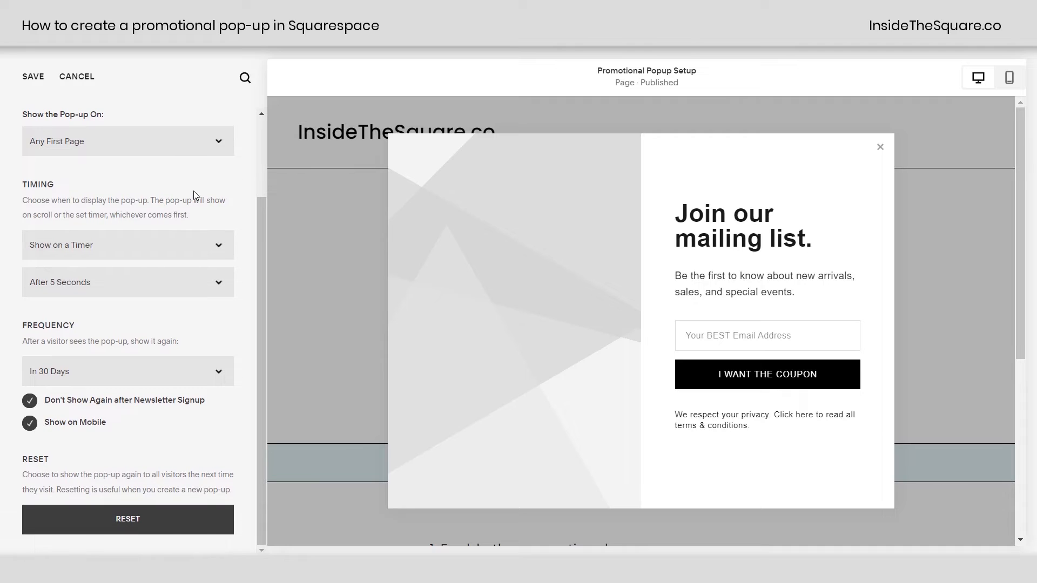
pyautogui.click(135, 251)
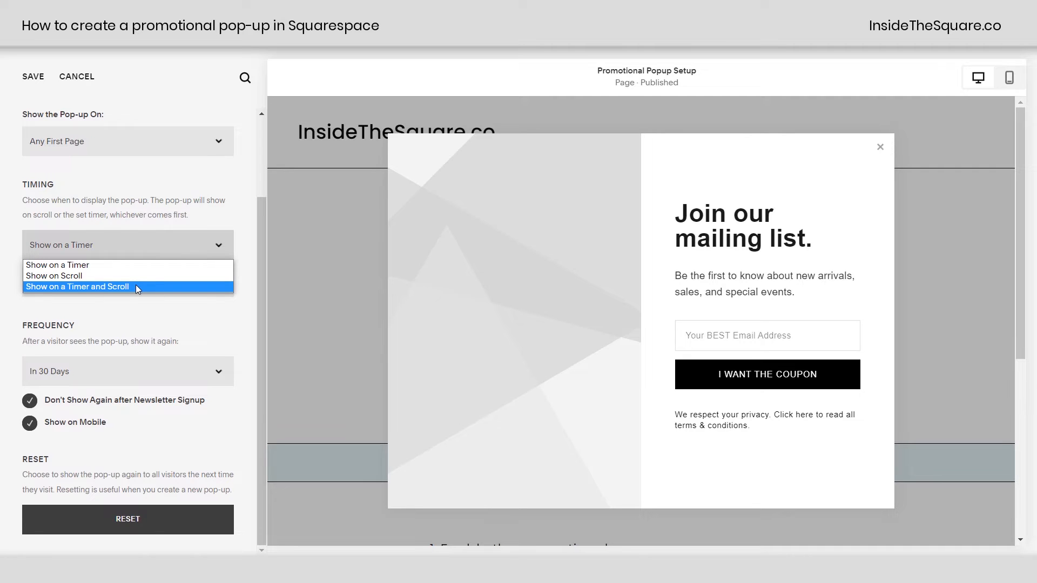
pyautogui.click(136, 266)
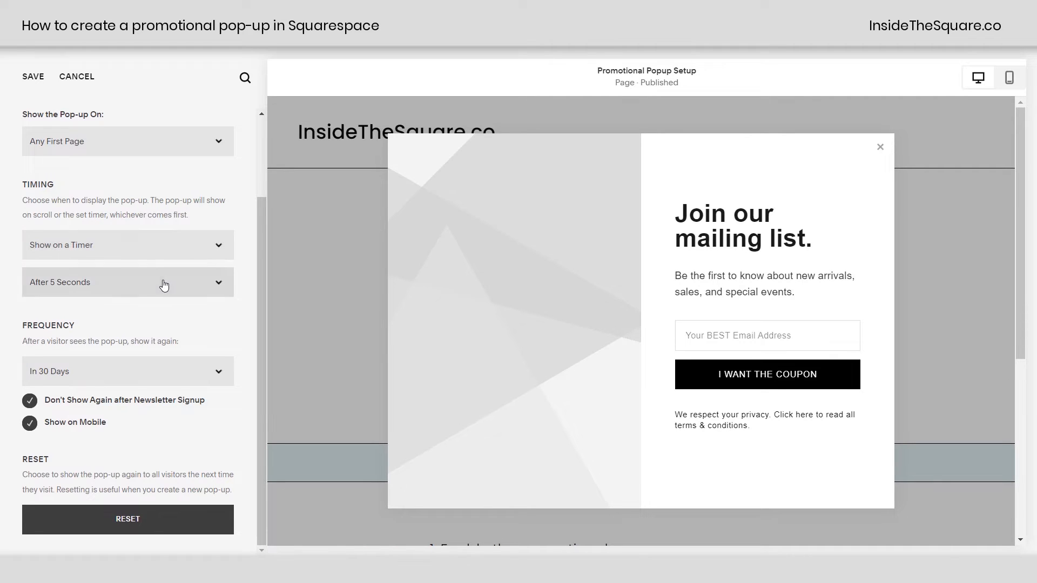
pyautogui.click(138, 292)
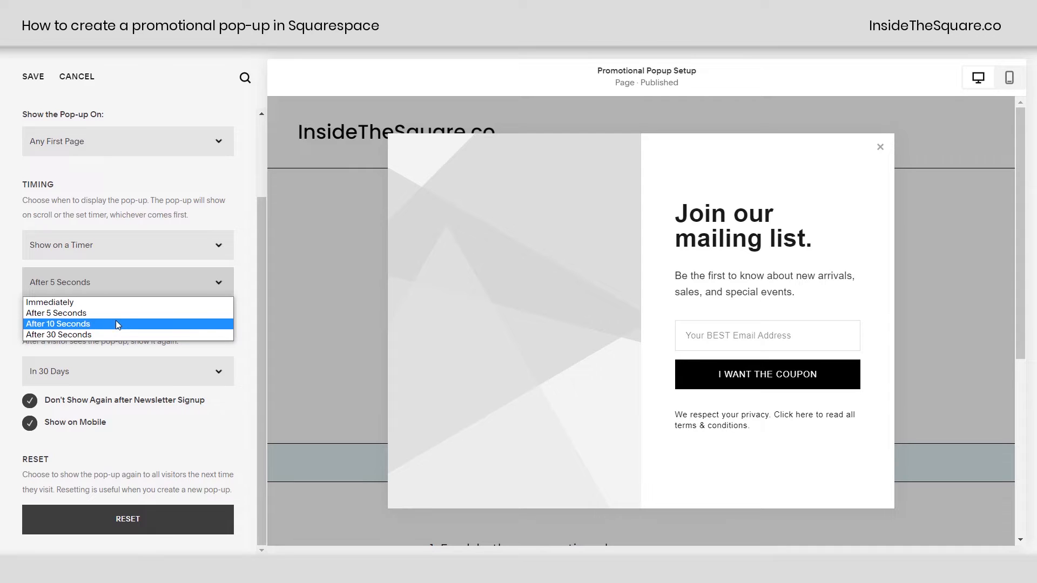
pyautogui.click(193, 243)
# Step: Try Show on Scroll with its scroll-depth options, and set the pop-up timing to Show on a Timer and Scroll
pyautogui.click(192, 242)
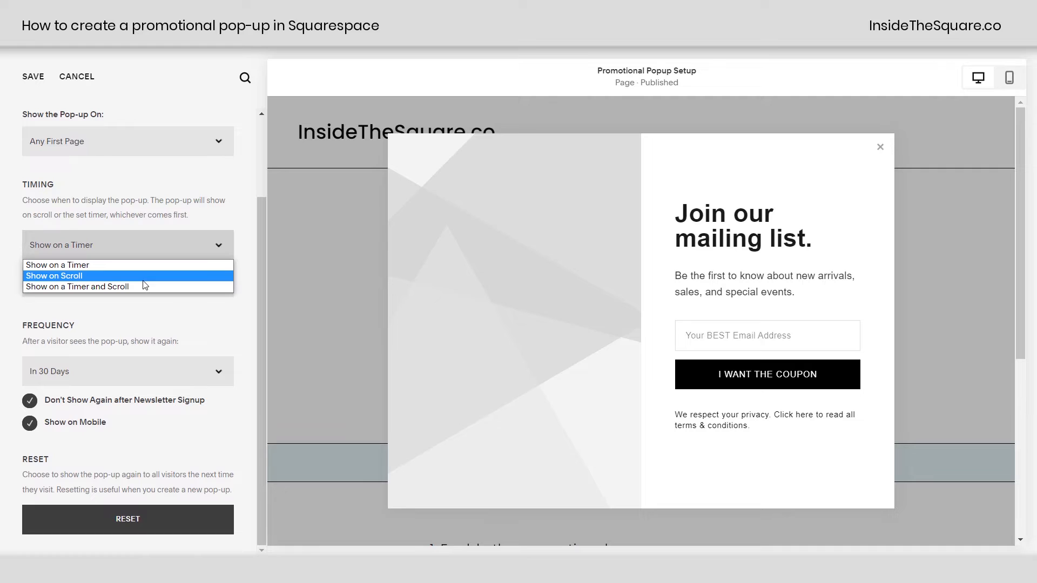
pyautogui.click(142, 280)
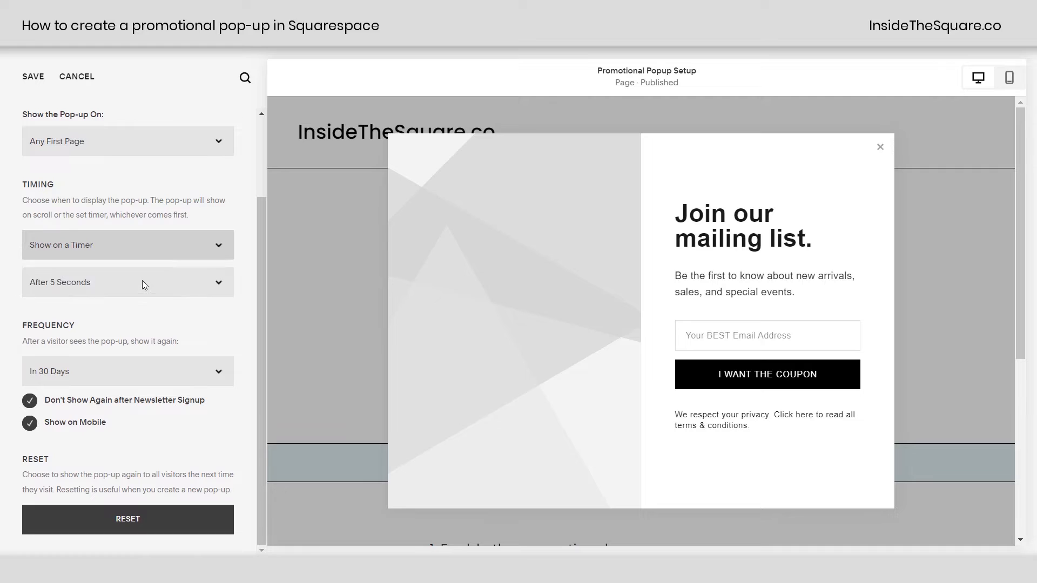
pyautogui.click(187, 292)
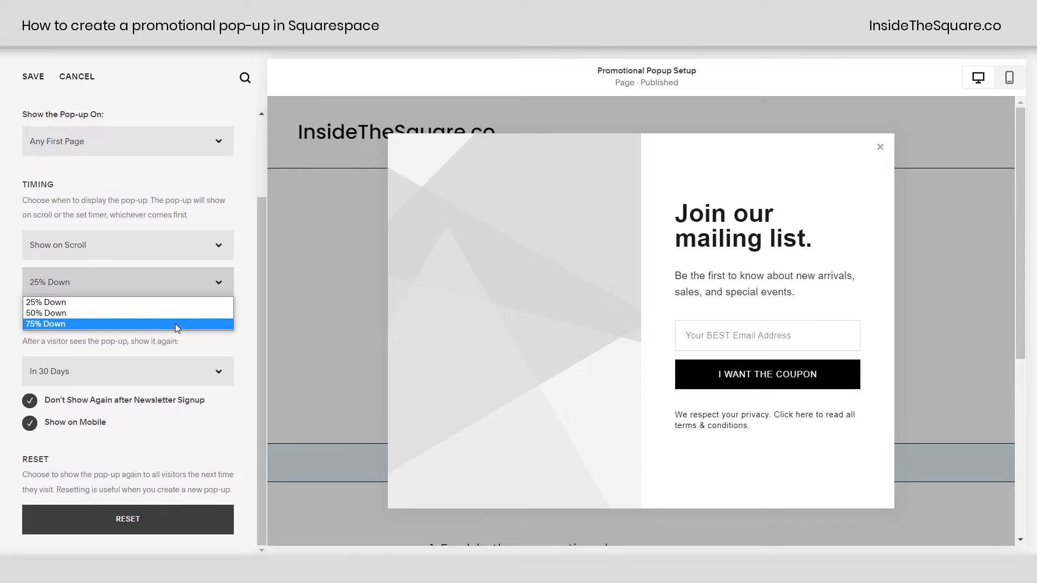
pyautogui.click(203, 244)
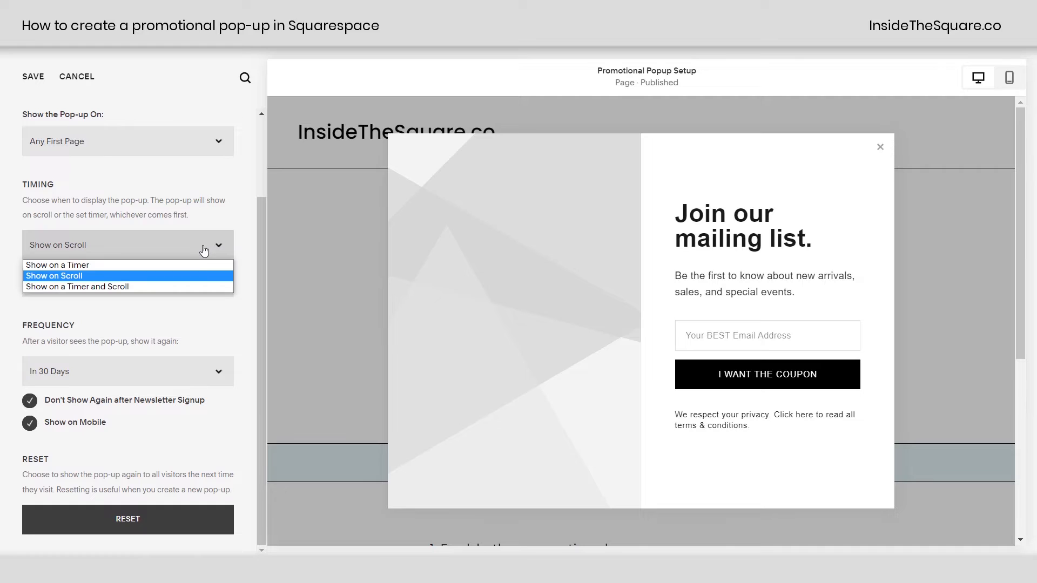
pyautogui.click(199, 285)
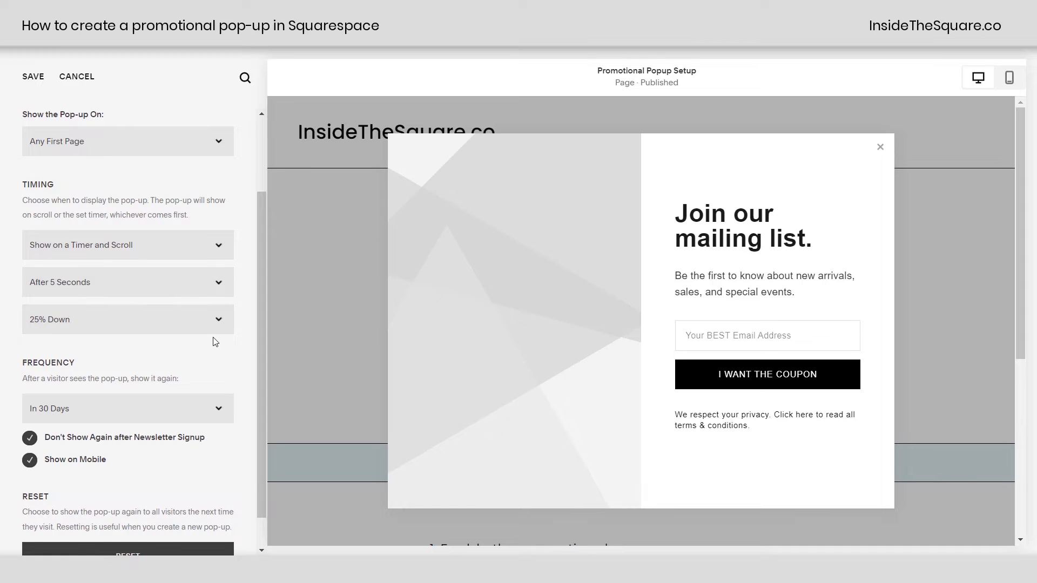
# Step: Examine the frequency options for showing the pop-up again to visitors, along with the newsletter signup and mobile settings
pyautogui.scroll(-1, 215, 342)
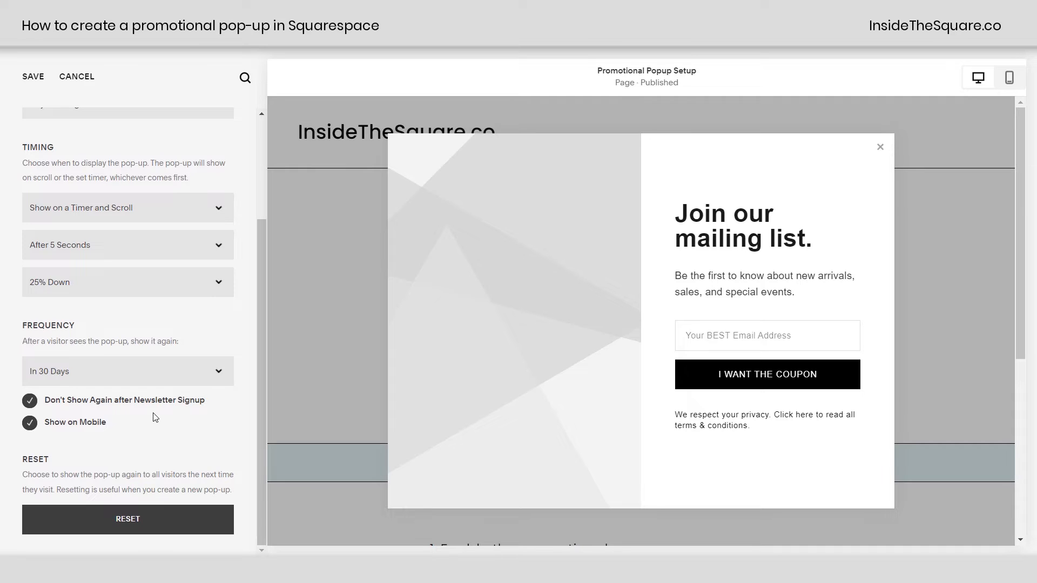
pyautogui.click(212, 374)
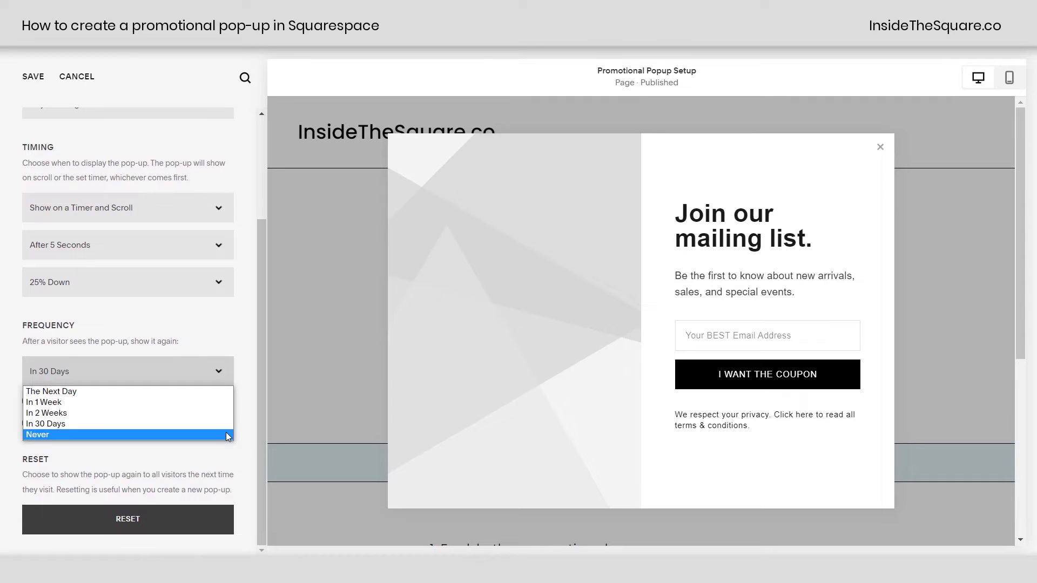
pyautogui.click(250, 447)
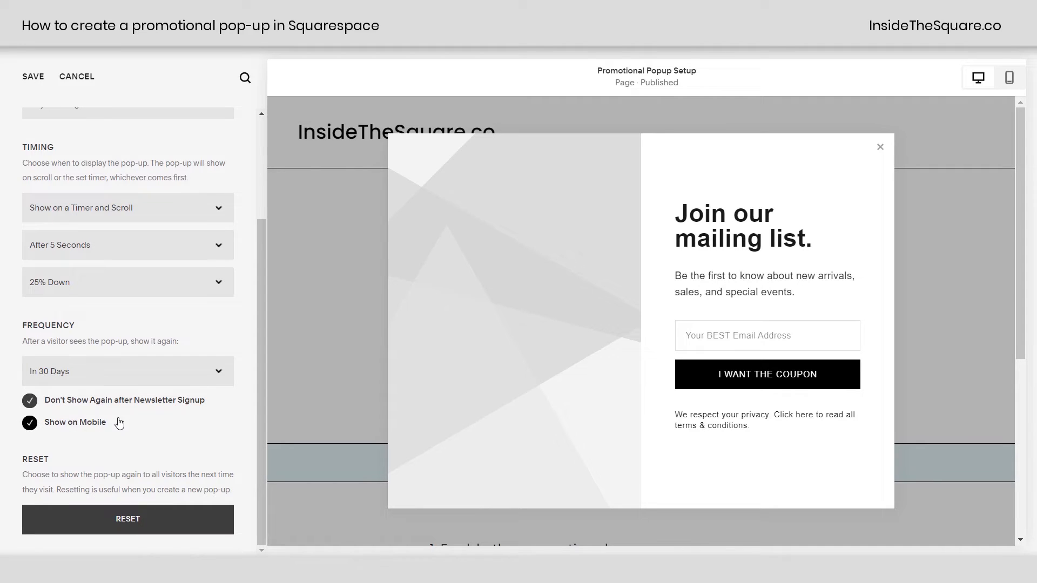
pyautogui.scroll(3, 120, 423)
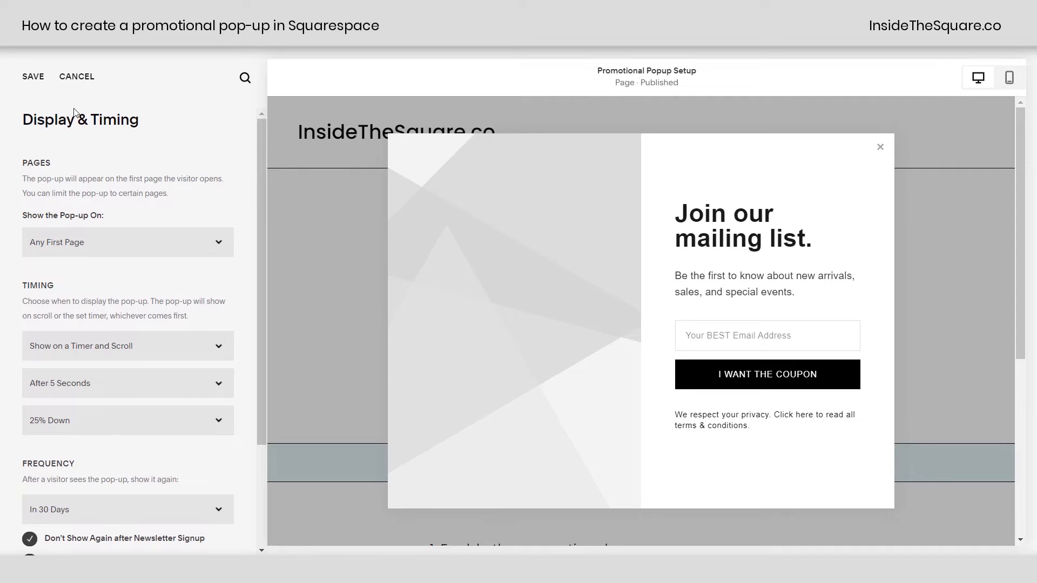
# Step: Save the display and timing settings, and add the pineapple-with-sunglasses picture as the pop-up's image
pyautogui.click(33, 81)
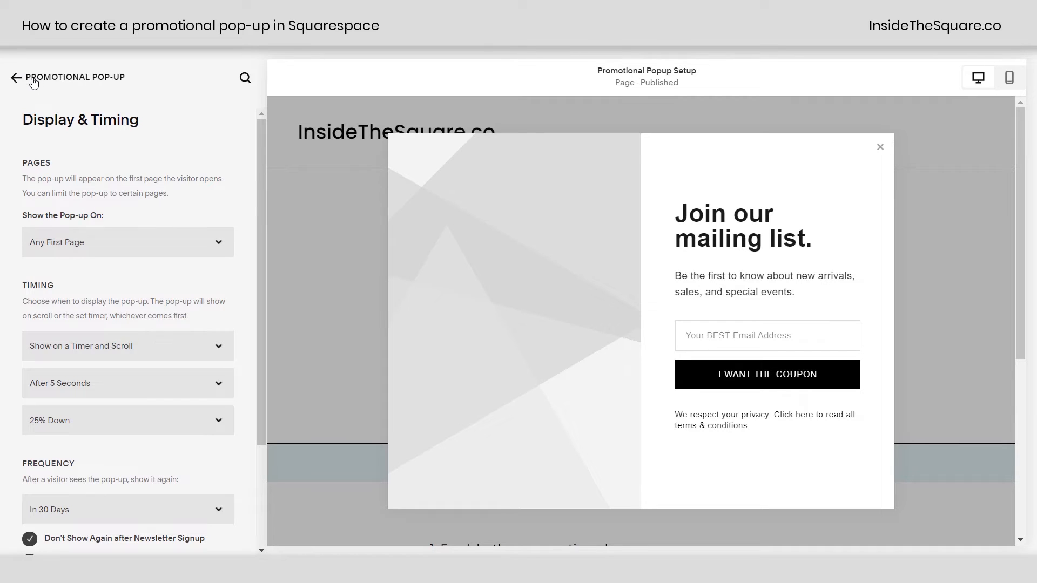
pyautogui.click(33, 81)
pyautogui.scroll(-4, 112, 402)
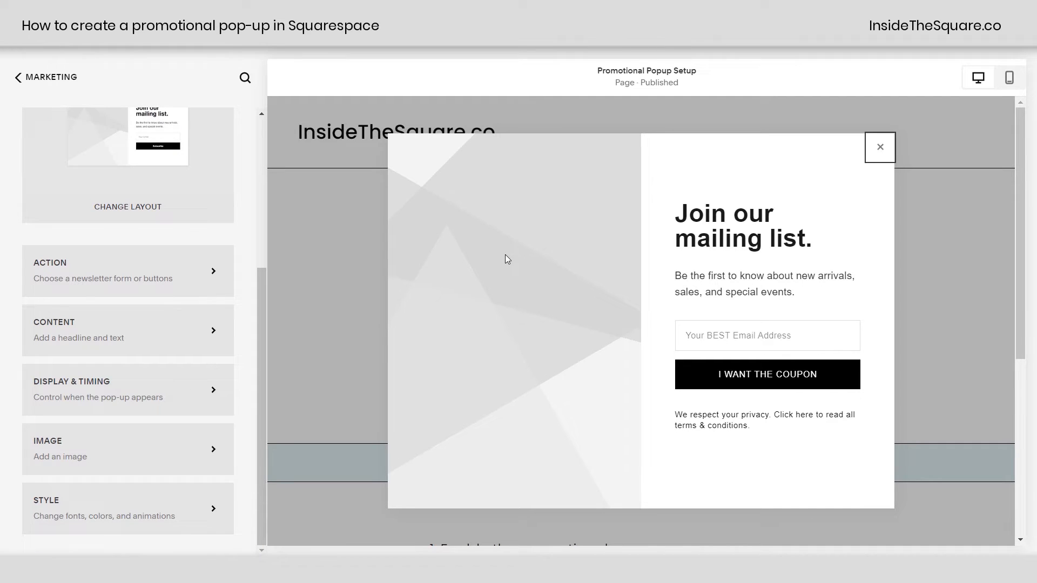
pyautogui.click(108, 449)
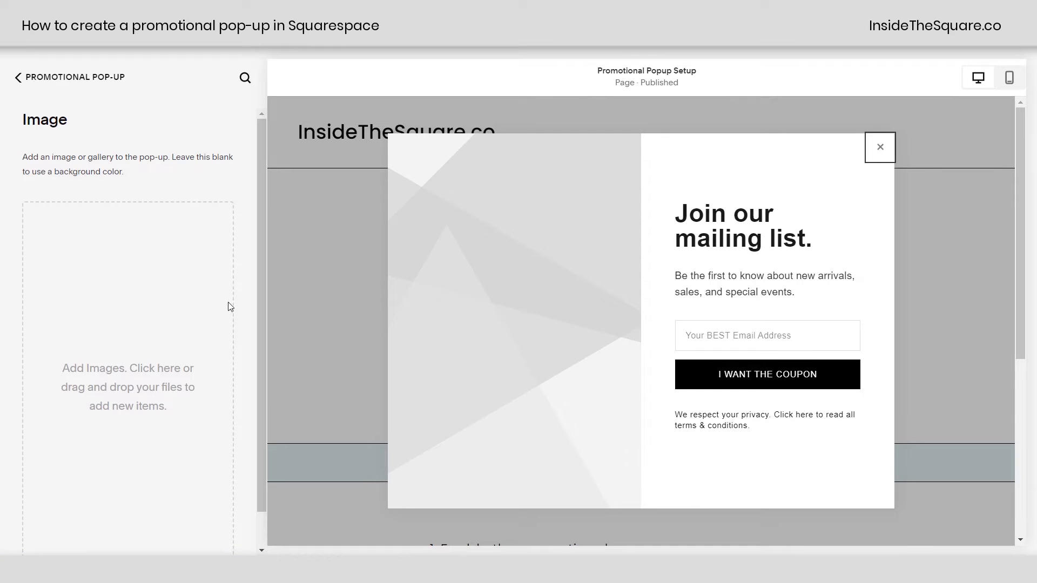
pyautogui.moveTo(1019, 198); pyautogui.dragTo(138, 323)
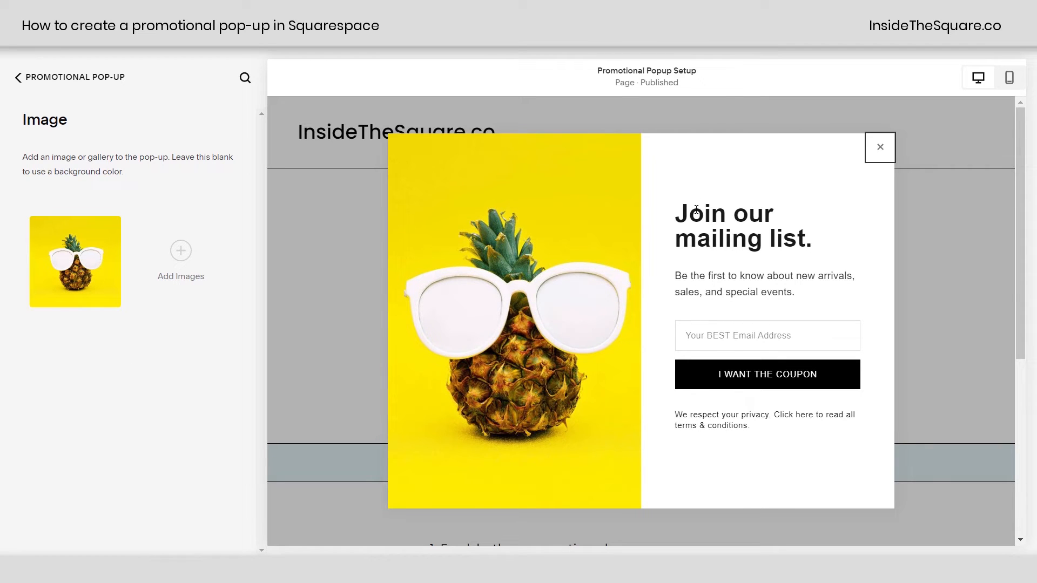
# Step: Try the pineapple image's focal point near its right and left edges, and return it to the centre
pyautogui.moveTo(73, 263)
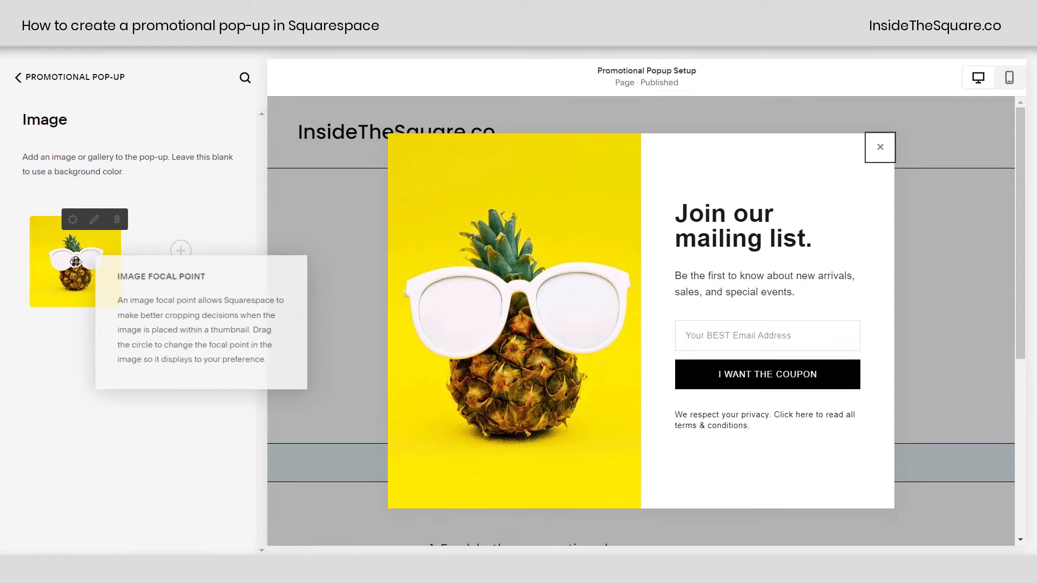
pyautogui.moveTo(76, 262)
pyautogui.mouseDown()
pyautogui.moveTo(61, 262)
pyautogui.moveTo(103, 263)
pyautogui.mouseUp()
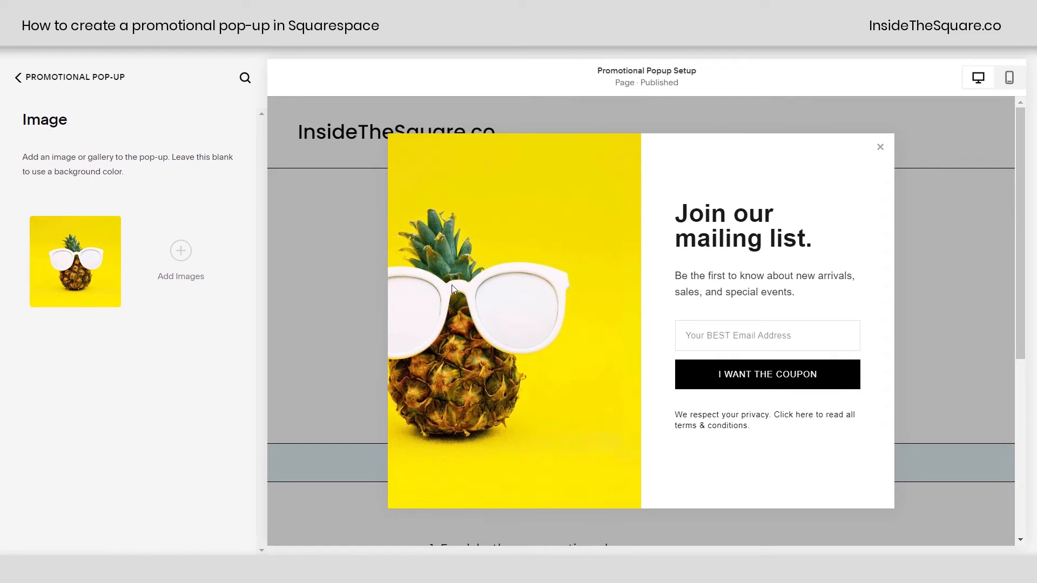
pyautogui.moveTo(98, 257)
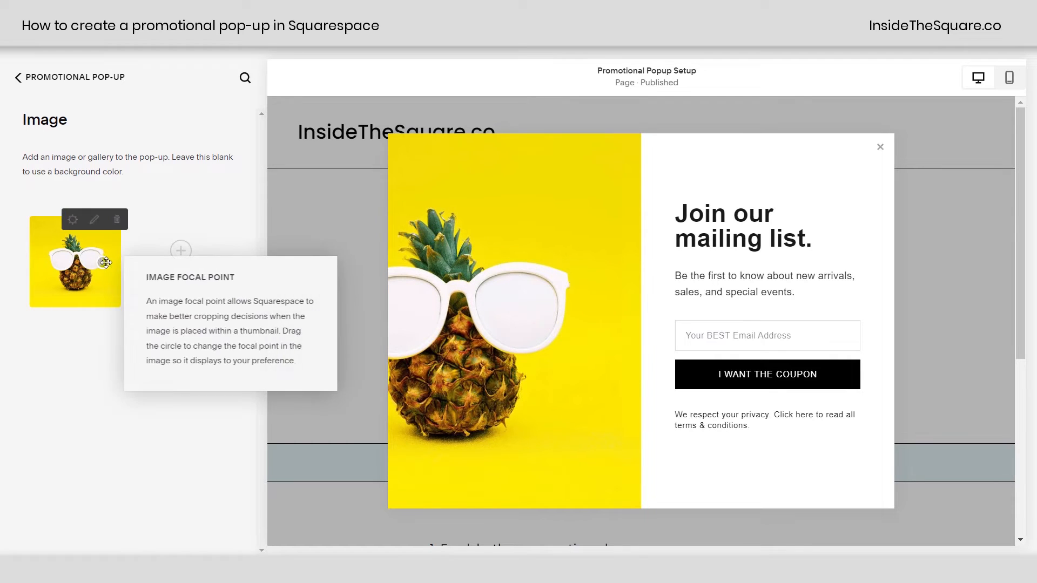
pyautogui.moveTo(102, 262); pyautogui.dragTo(43, 266)
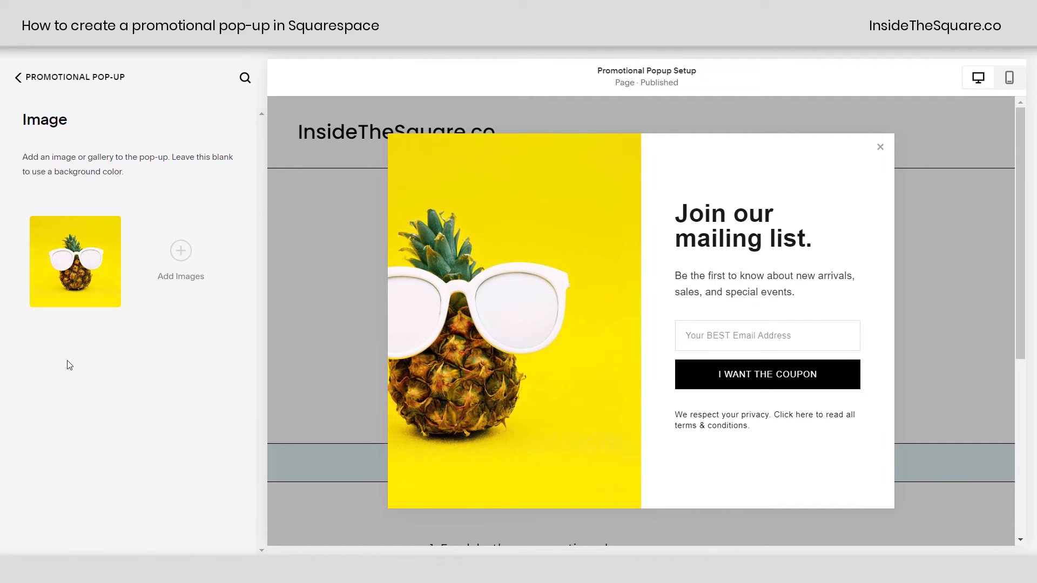
pyautogui.moveTo(40, 263)
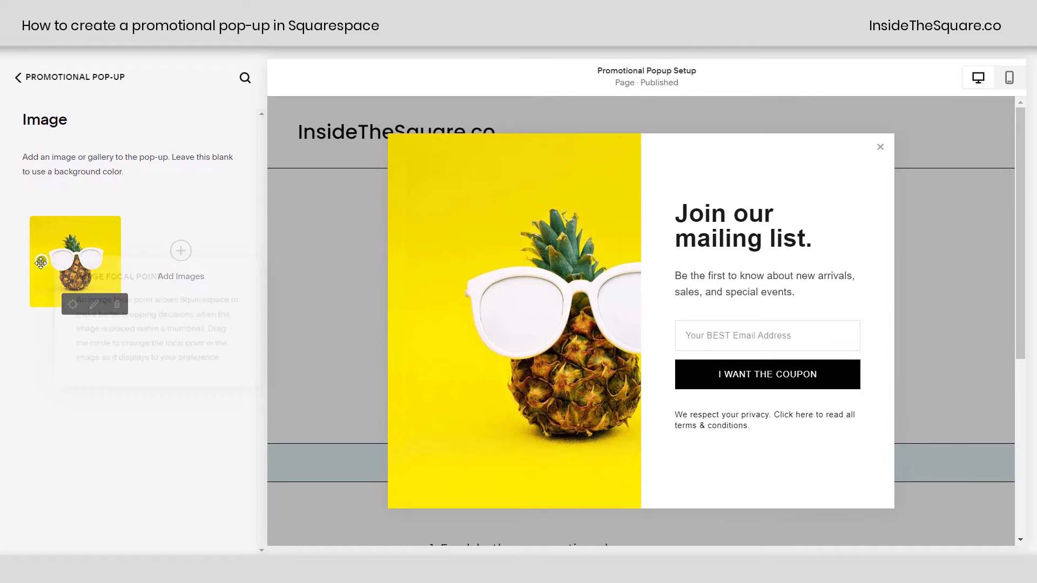
pyautogui.moveTo(40, 263); pyautogui.dragTo(74, 262)
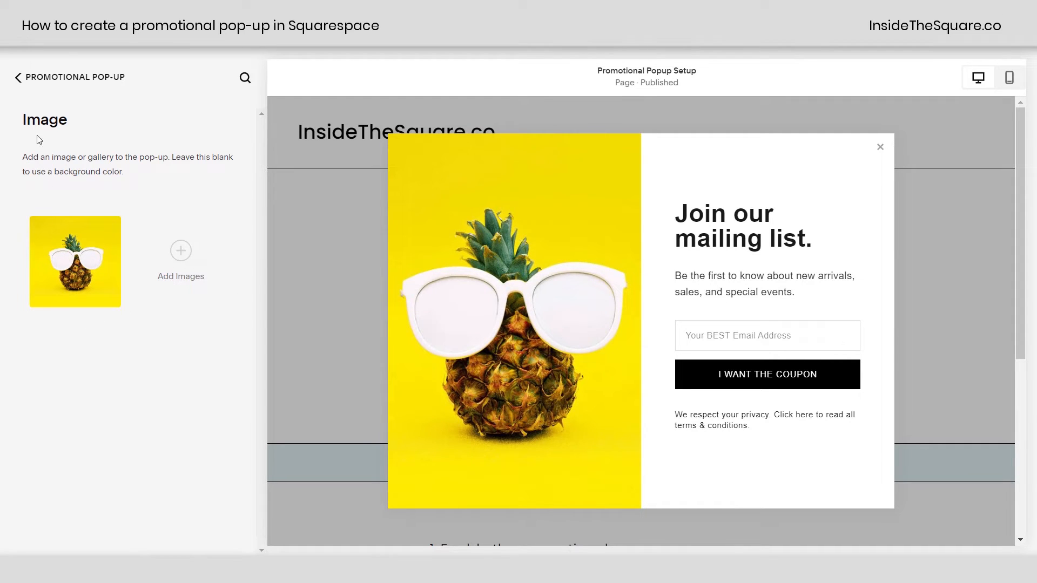
# Step: Set the pop-up headline's font family to Poppins in the style settings
pyautogui.click(18, 77)
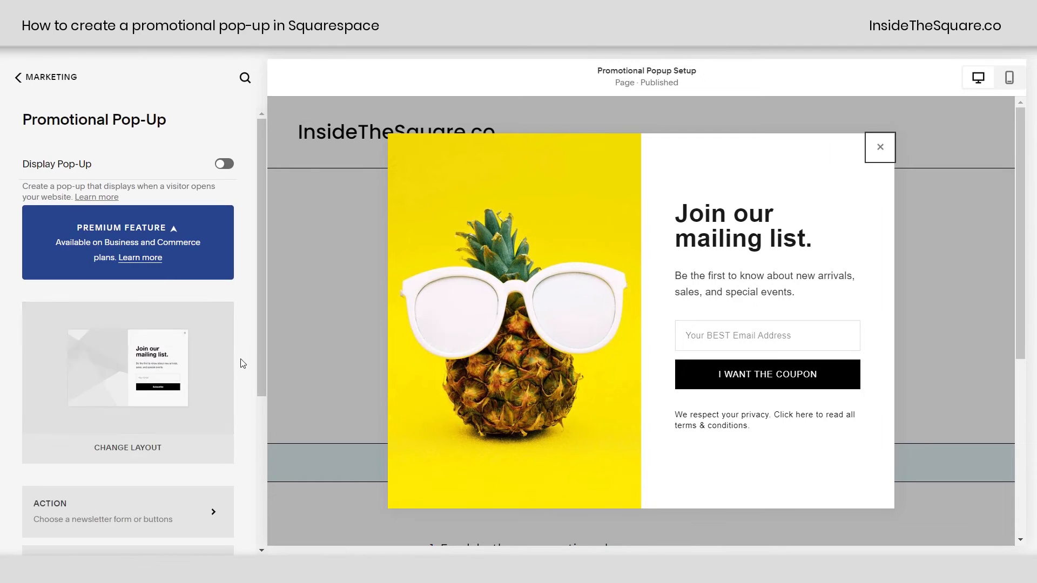
pyautogui.scroll(-5, 237, 367)
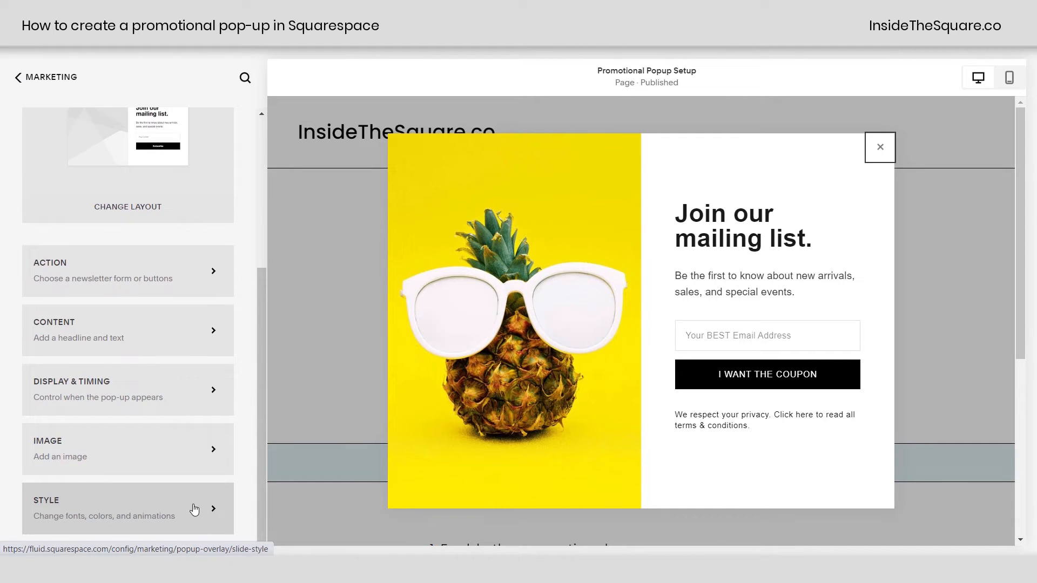
pyautogui.click(163, 500)
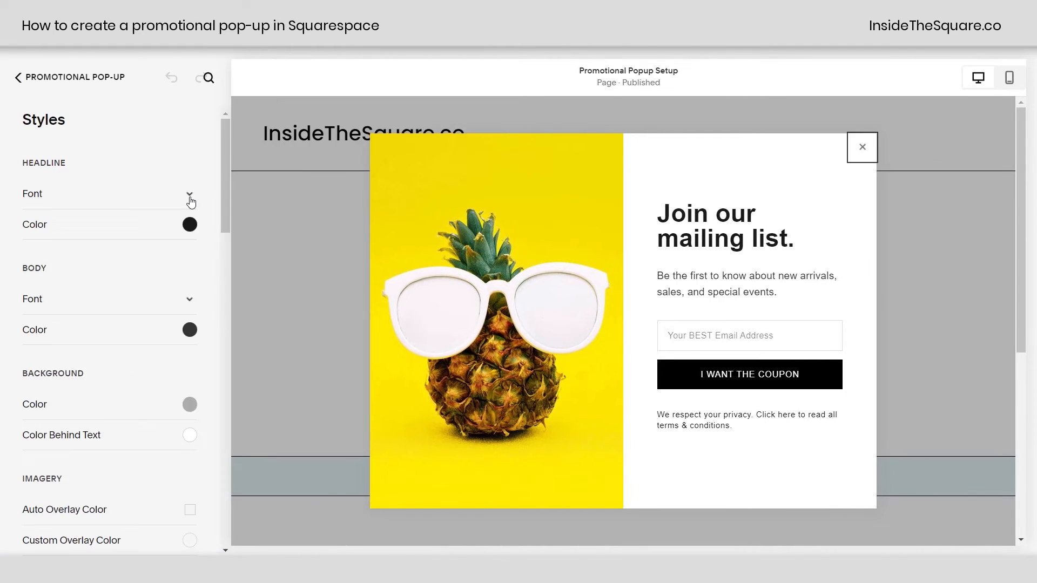
pyautogui.click(189, 196)
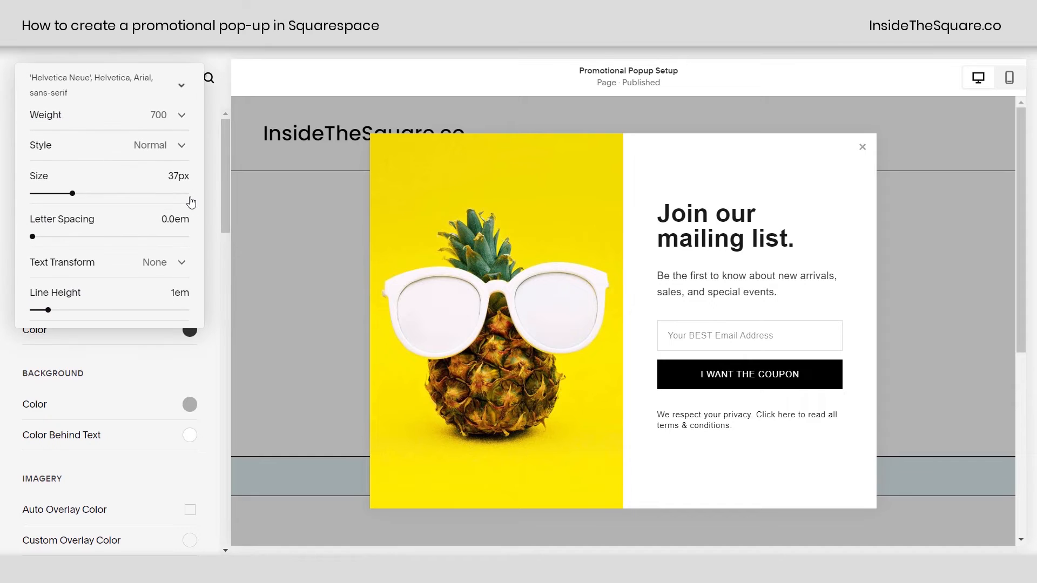
pyautogui.click(74, 89)
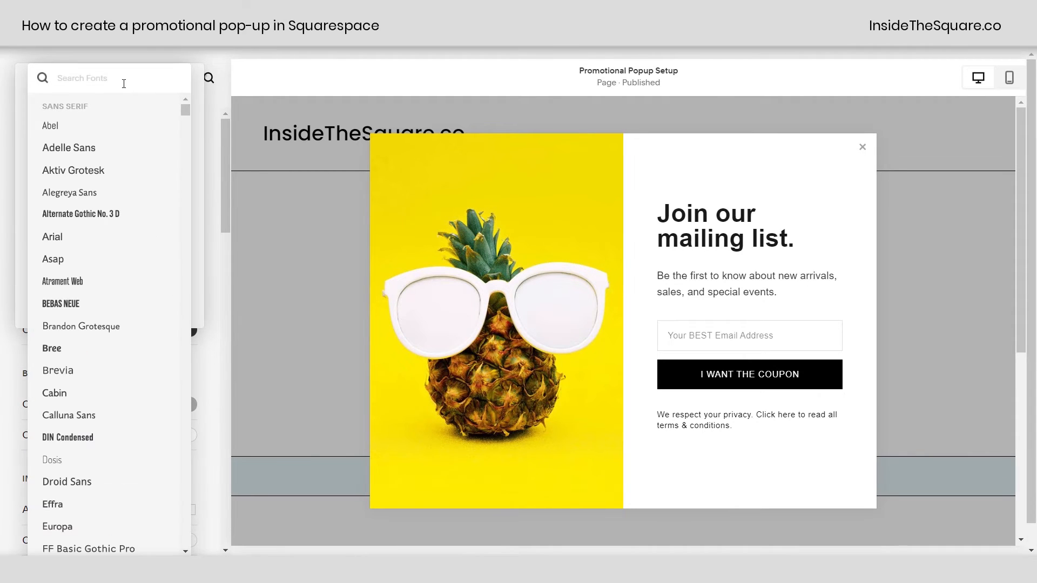
pyautogui.write('poppins')
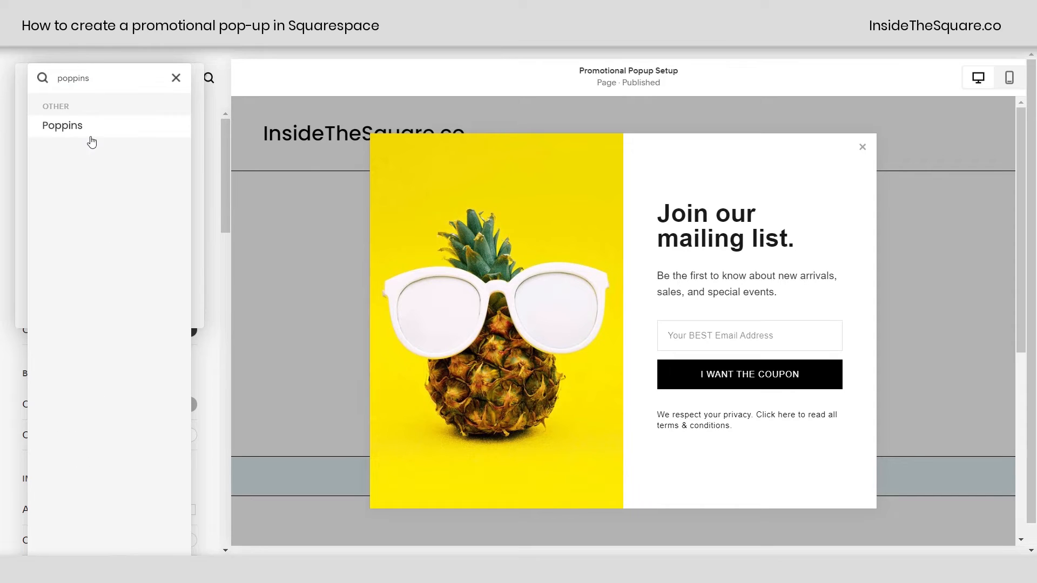
pyautogui.click(90, 134)
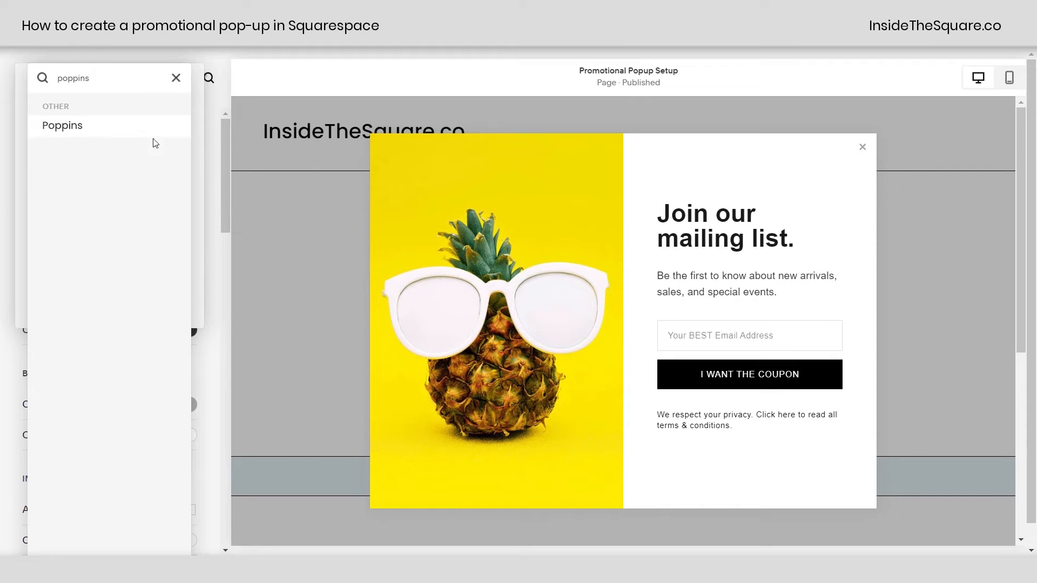
pyautogui.click(202, 102)
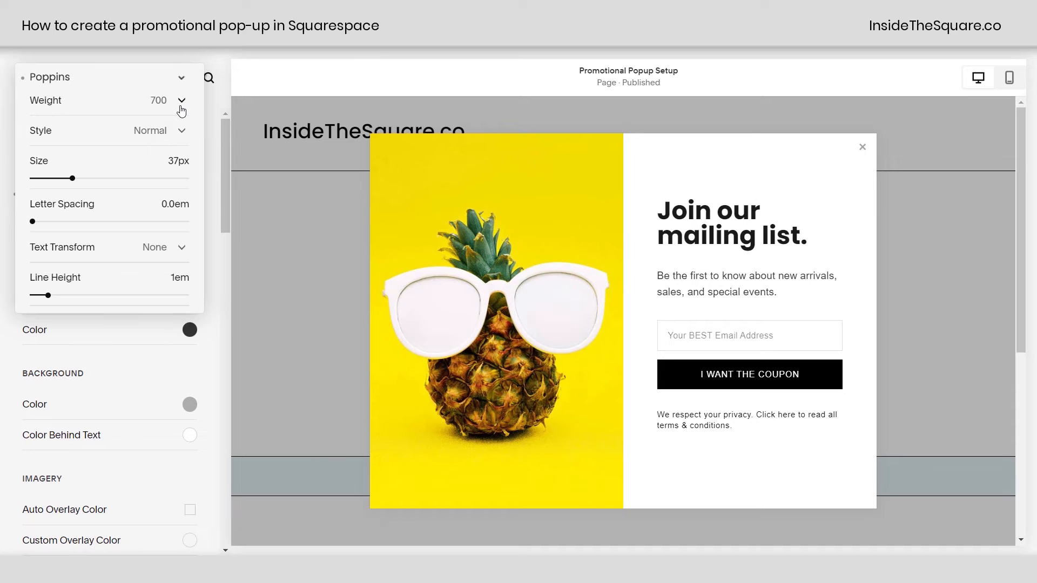
# Step: Try the headline font weight at 100 and 700, and put it back to 100
pyautogui.click(182, 110)
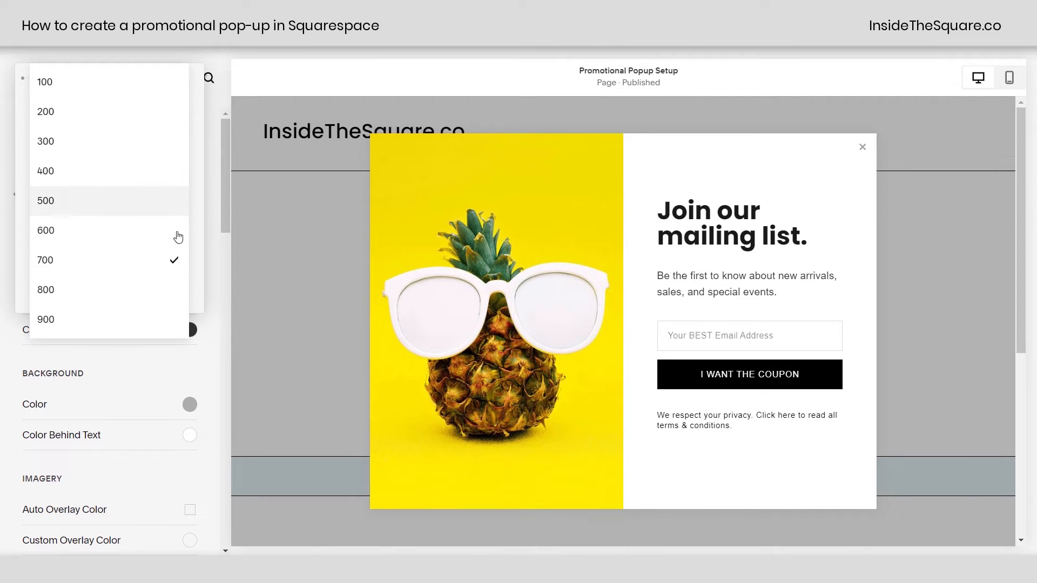
pyautogui.click(125, 87)
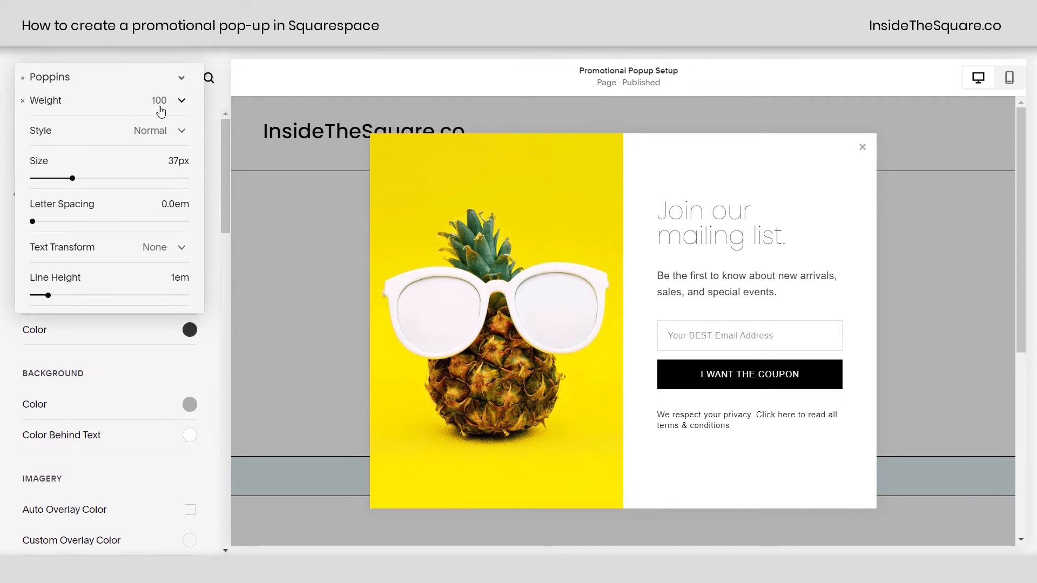
pyautogui.click(178, 103)
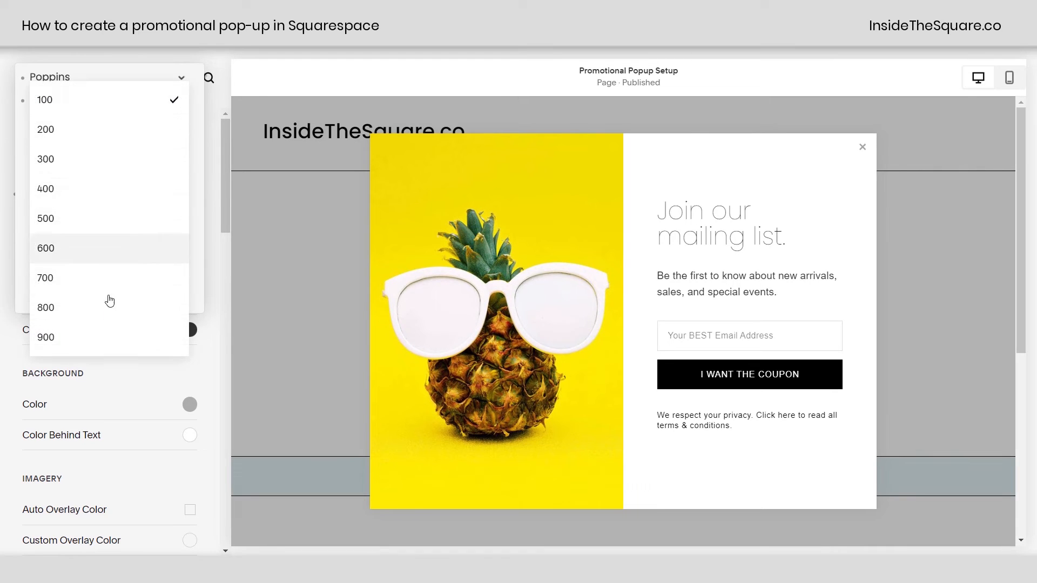
pyautogui.click(157, 277)
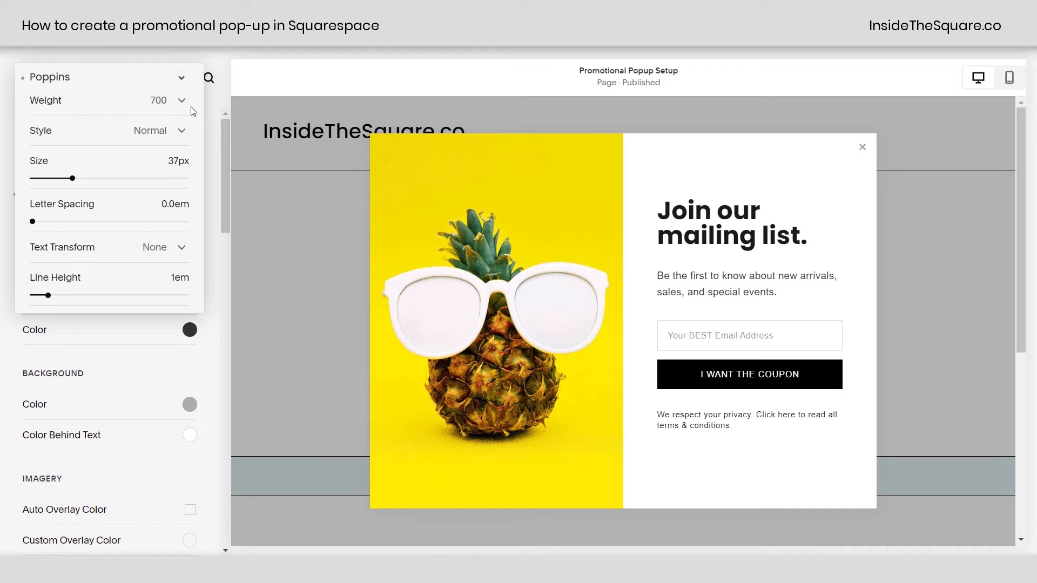
pyautogui.click(183, 101)
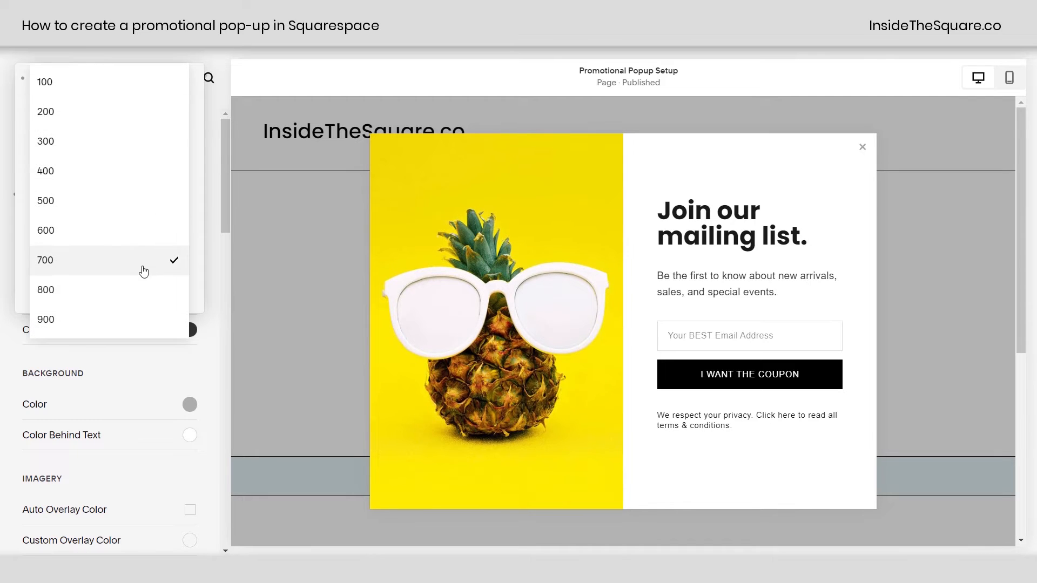
pyautogui.click(67, 88)
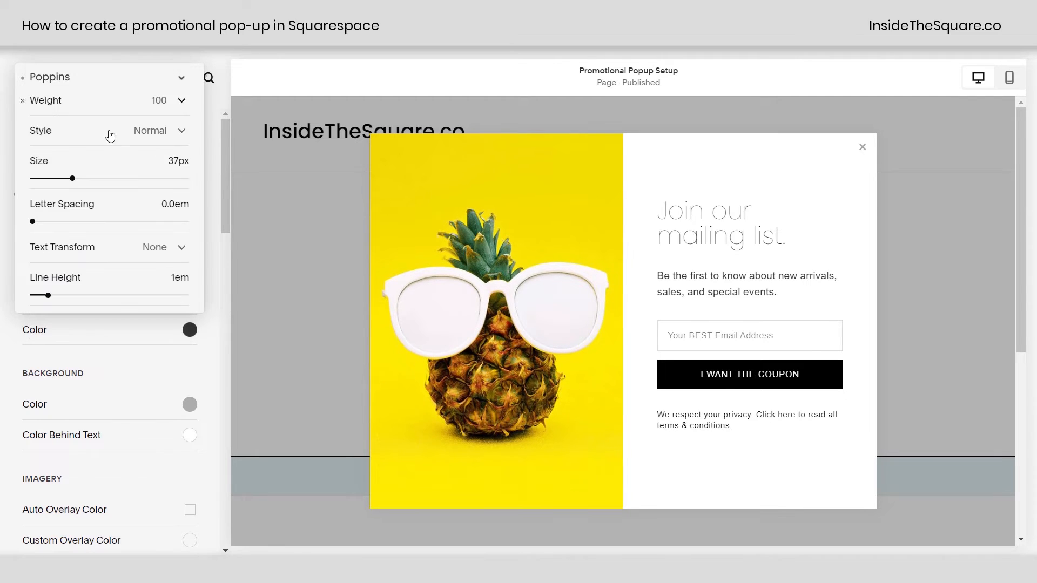
# Step: Set the headline font weight to 900 and keep its style on Normal
pyautogui.click(181, 102)
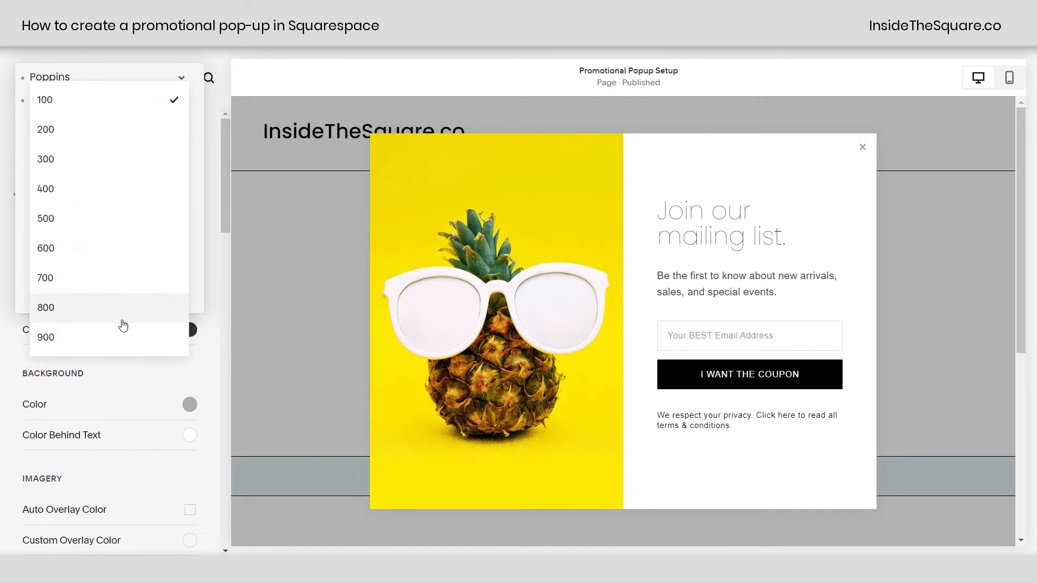
pyautogui.click(129, 334)
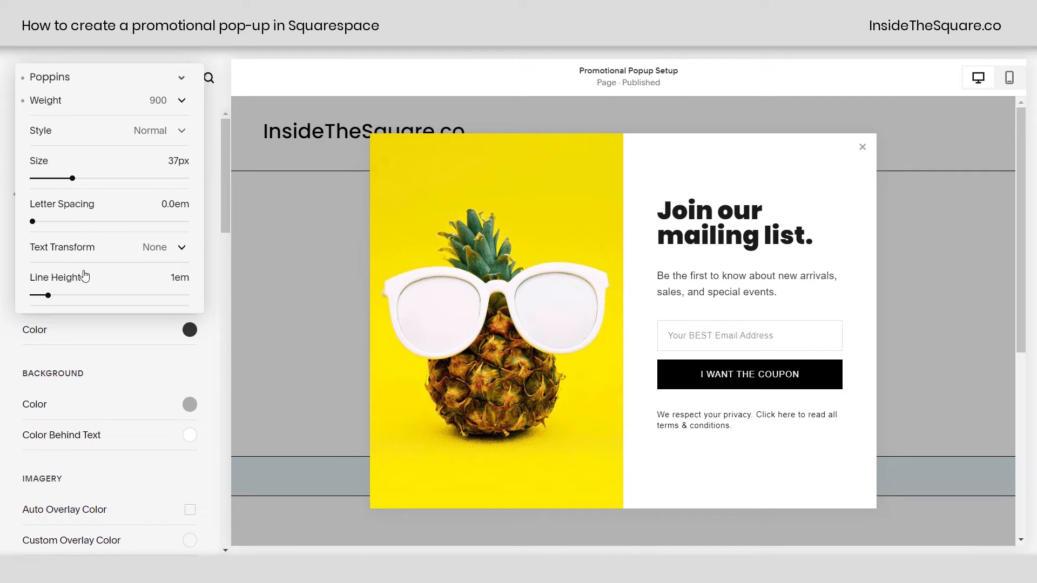
pyautogui.click(134, 136)
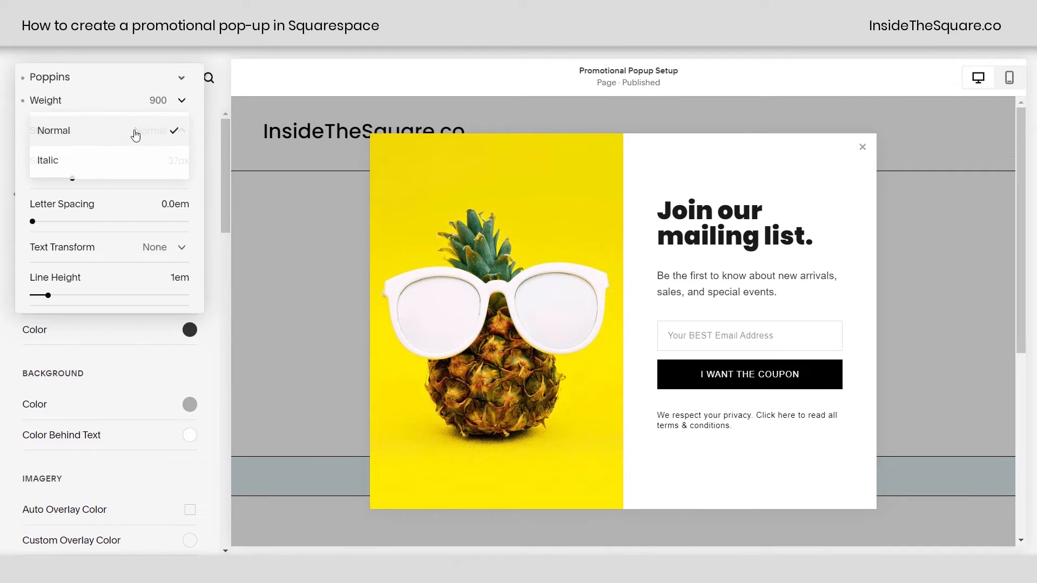
pyautogui.click(200, 129)
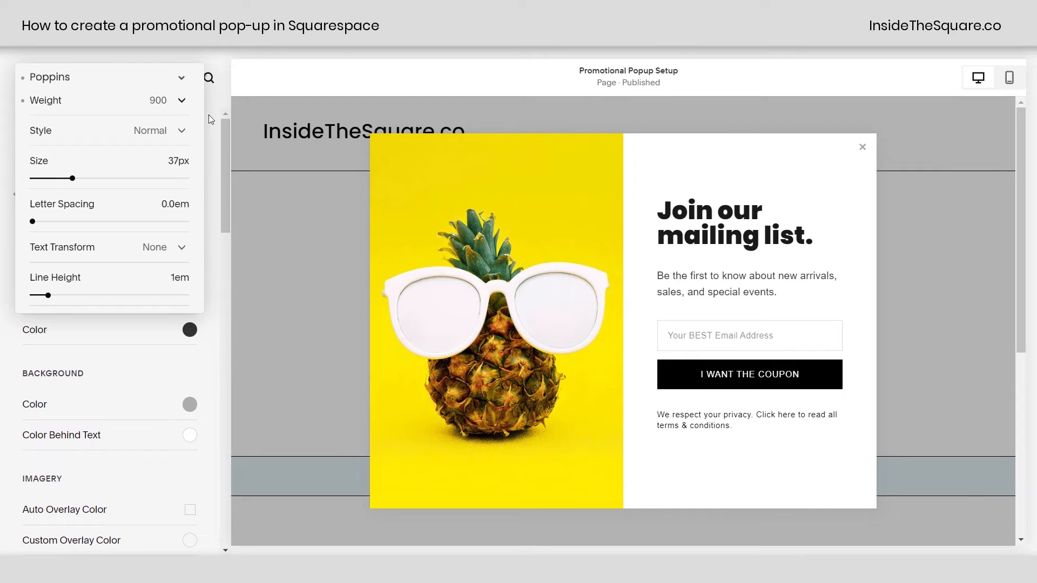
pyautogui.click(214, 144)
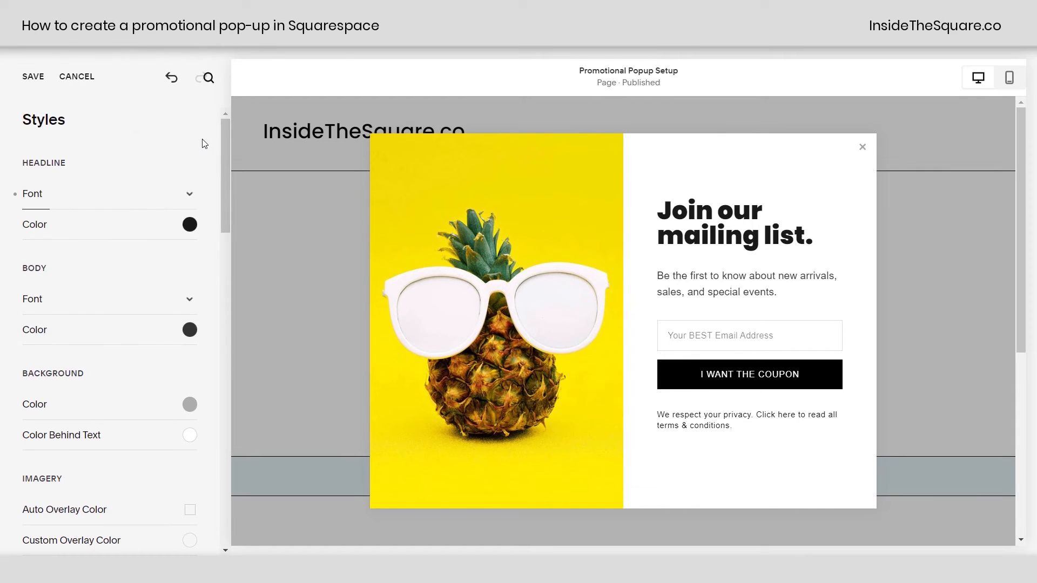
# Step: Enter #e5f5f6 as the headline colour, and deepen it to a teal of about hsl(184, 46%, 48%)
pyautogui.click(190, 226)
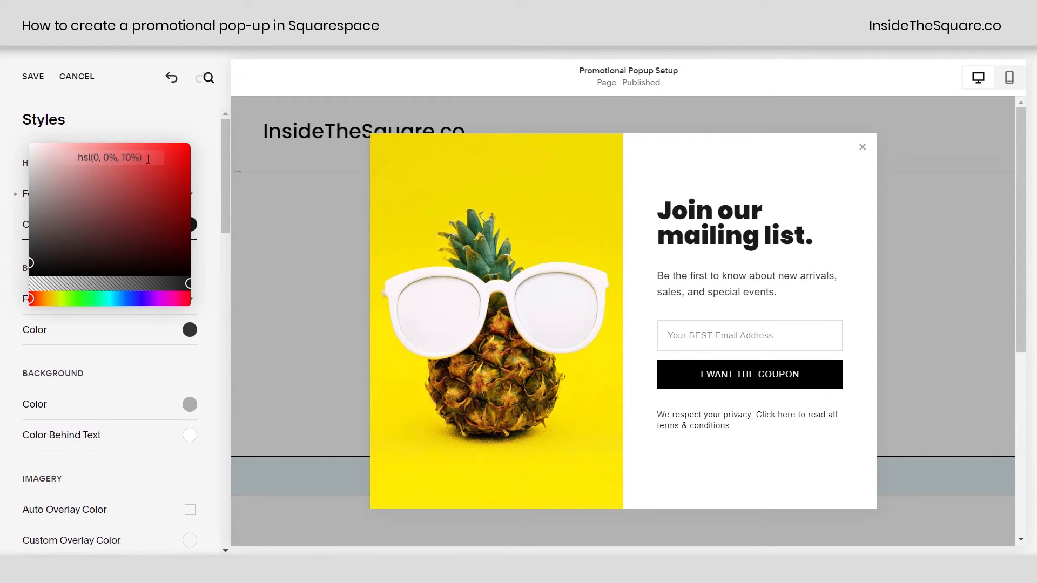
pyautogui.moveTo(148, 158); pyautogui.dragTo(62, 155)
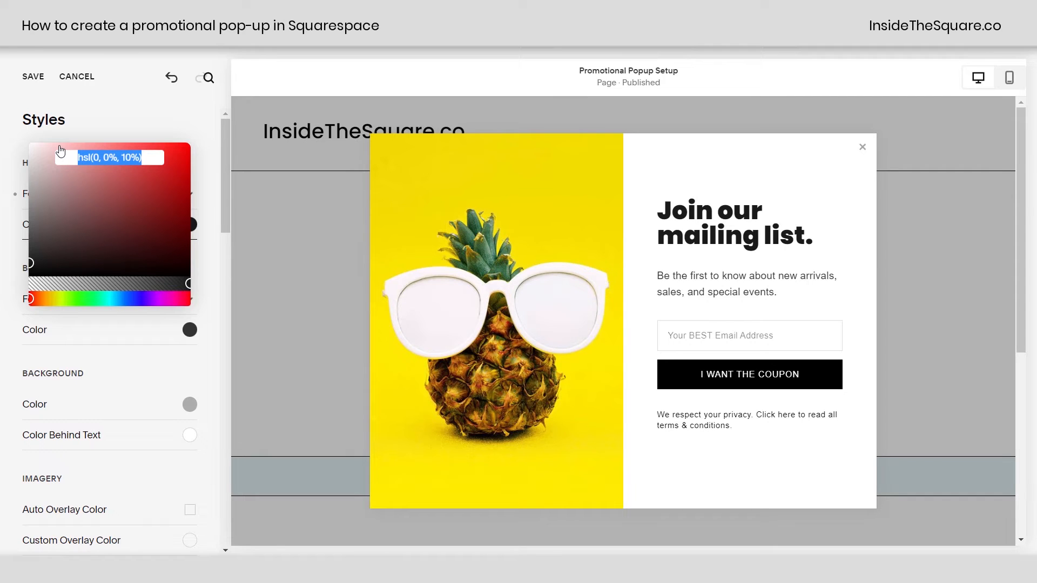
pyautogui.write('#e5f5f6')
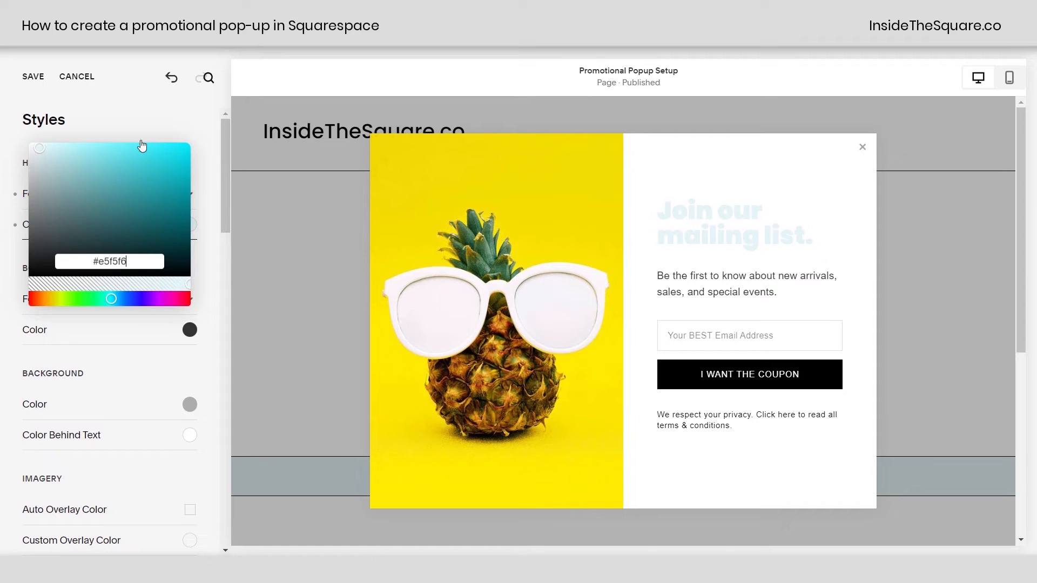
pyautogui.moveTo(41, 155); pyautogui.dragTo(133, 186)
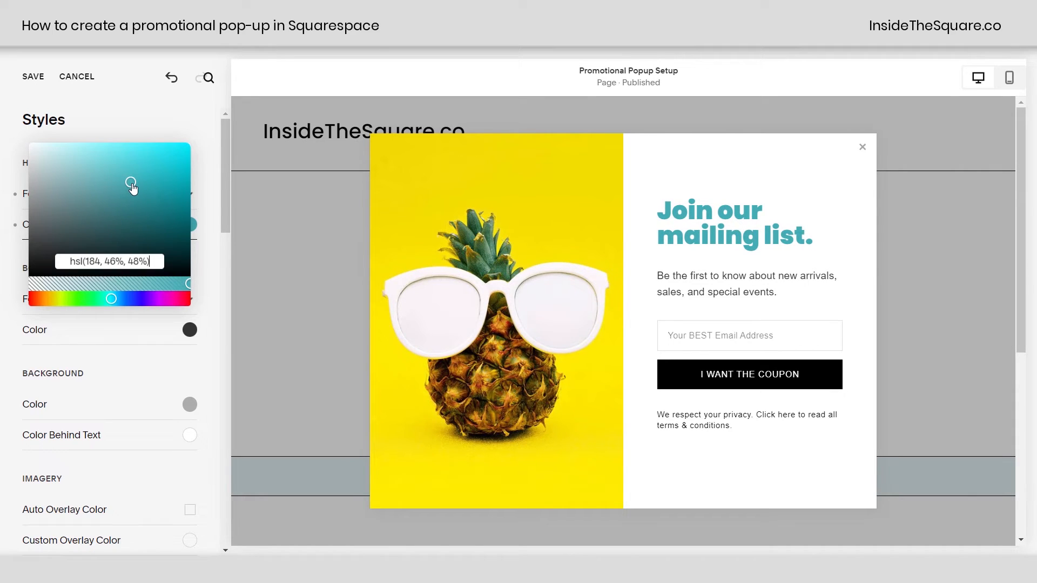
pyautogui.click(213, 199)
# Step: Set the pop-up body text's font family to Poppins and its size to 19px
pyautogui.scroll(-1, 197, 288)
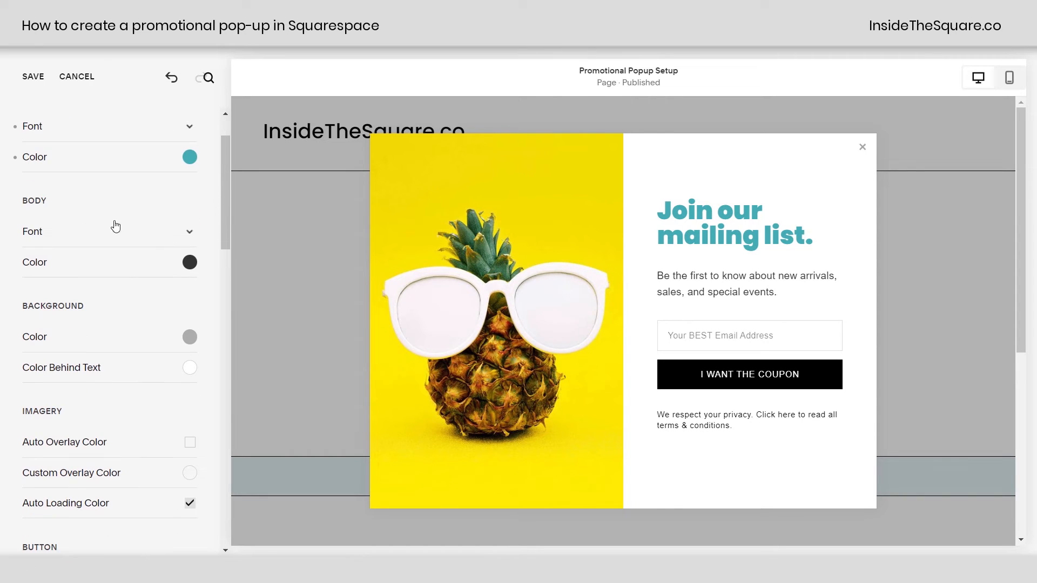
pyautogui.click(189, 233)
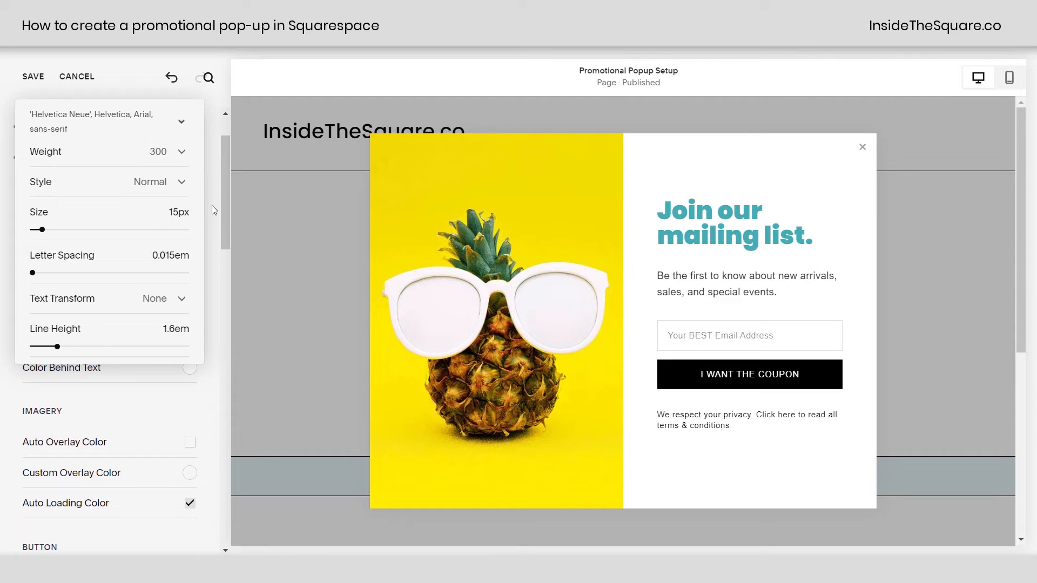
pyautogui.click(184, 126)
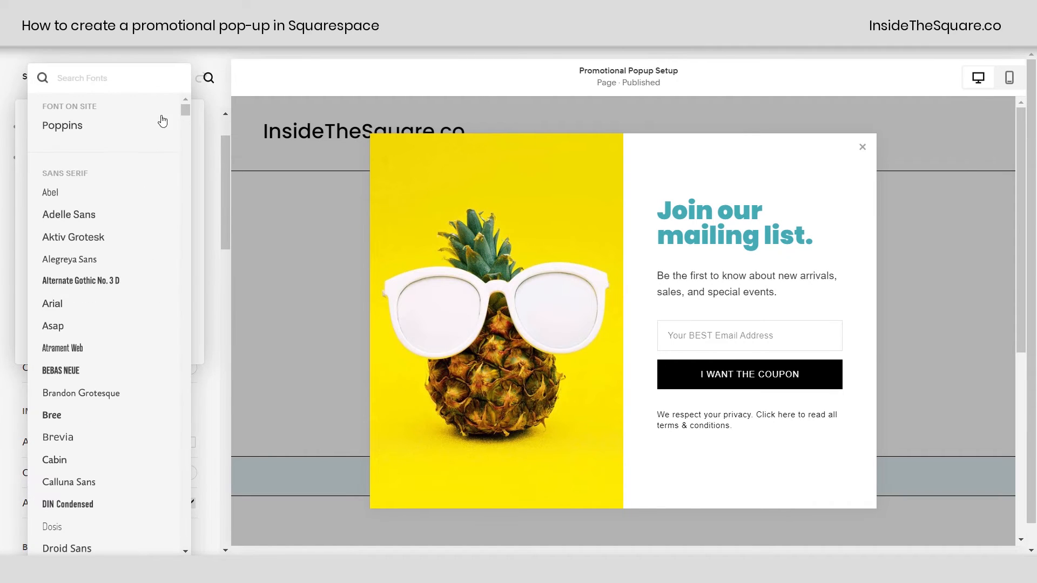
pyautogui.click(103, 131)
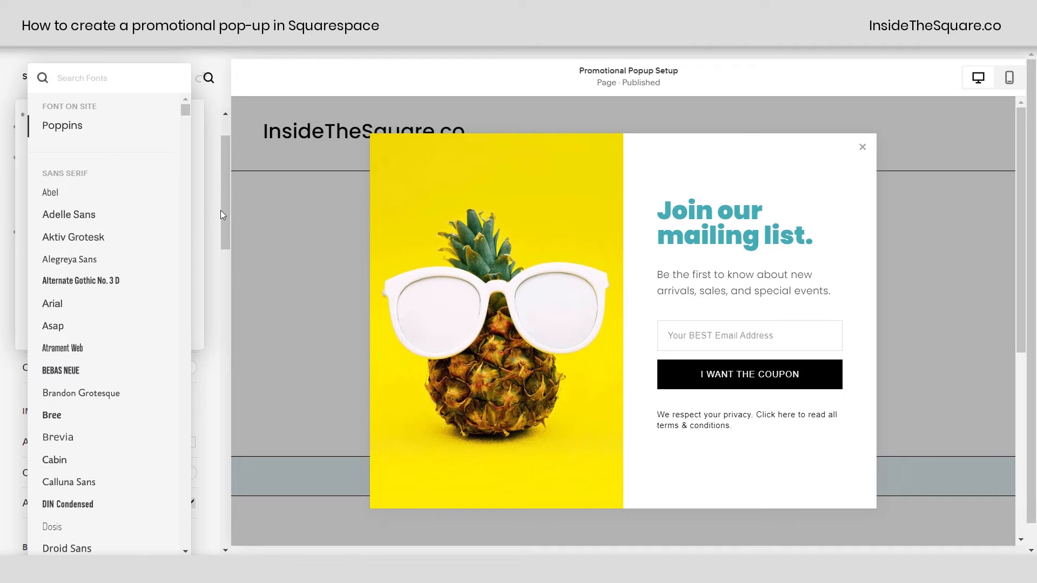
pyautogui.click(203, 216)
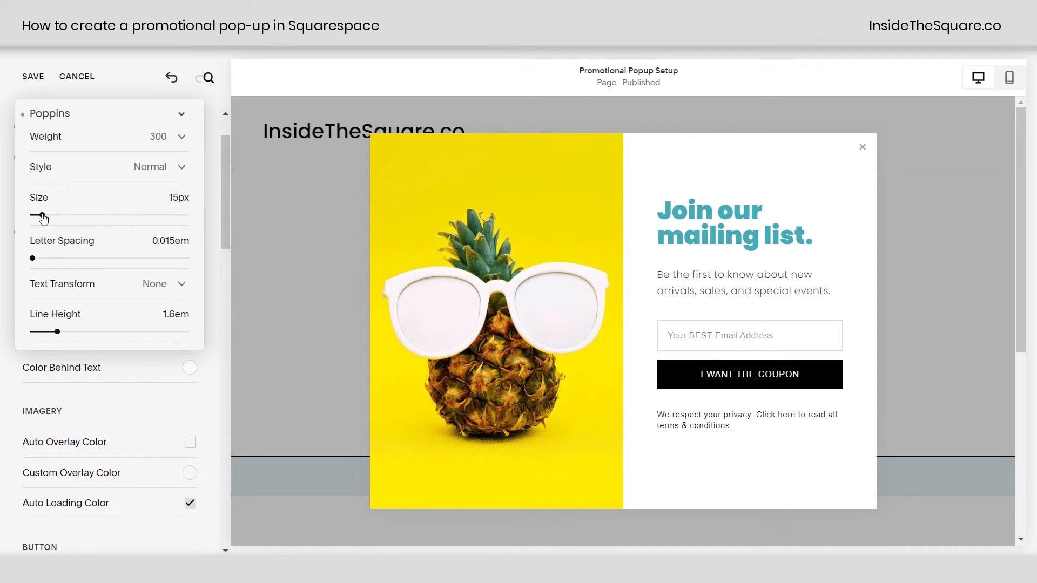
pyautogui.moveTo(42, 215); pyautogui.dragTo(47, 216)
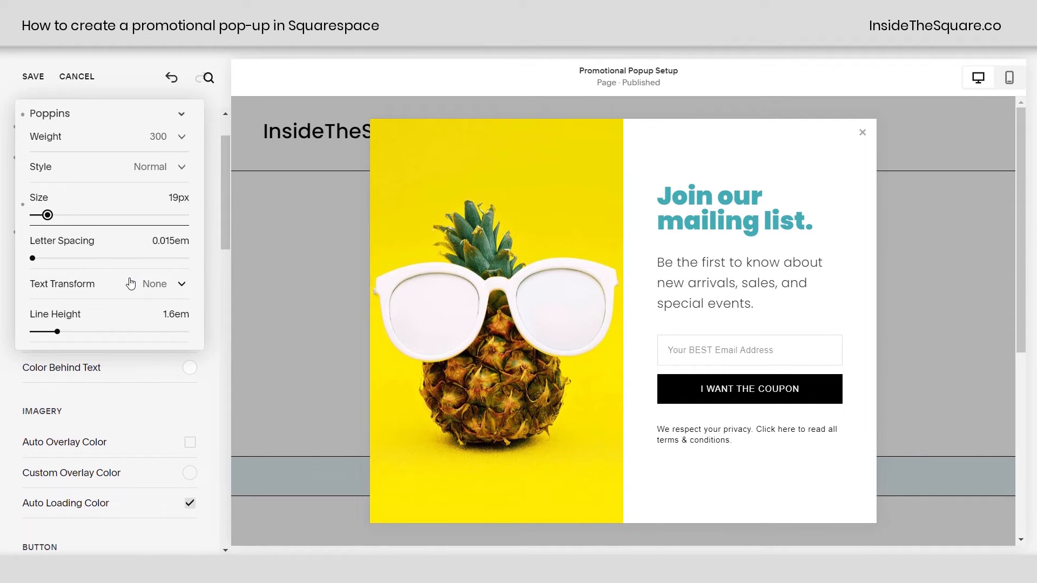
pyautogui.click(211, 255)
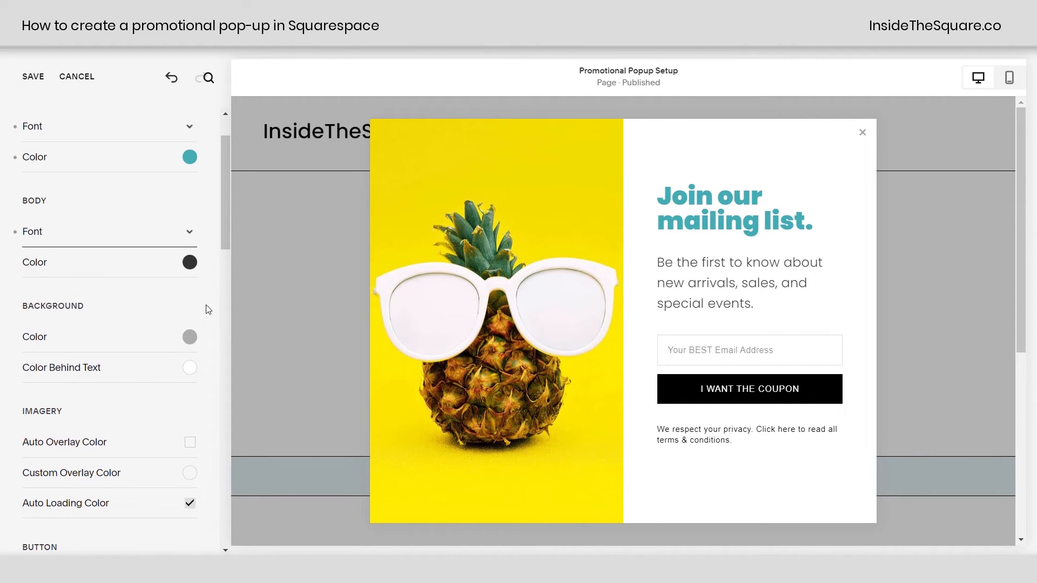
# Step: Change the pop-up's background colour to a semi-transparent teal of about hsla(182, 43%, 51%, 0.64)
pyautogui.scroll(-3, 206, 311)
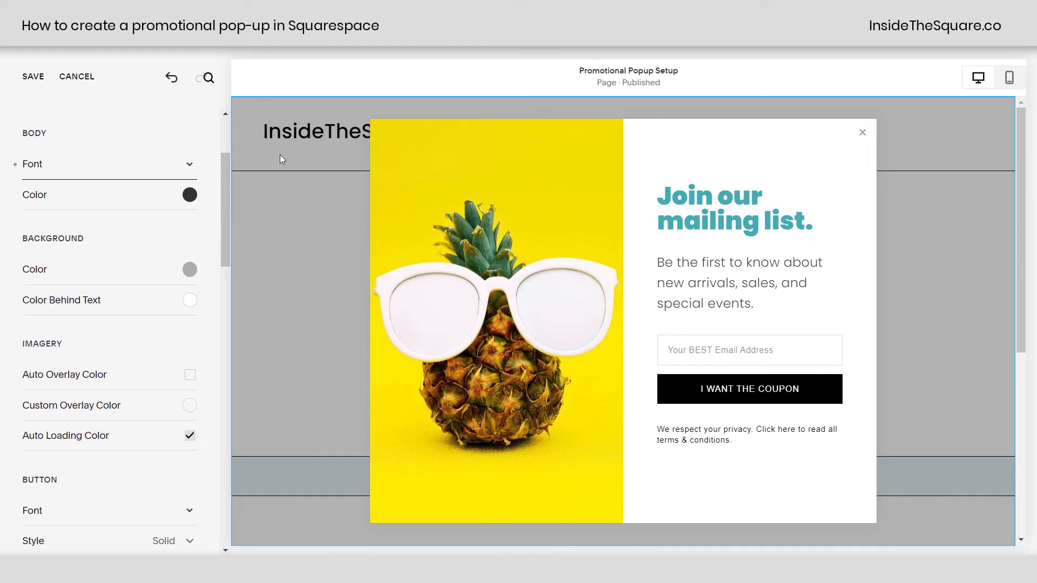
pyautogui.click(191, 270)
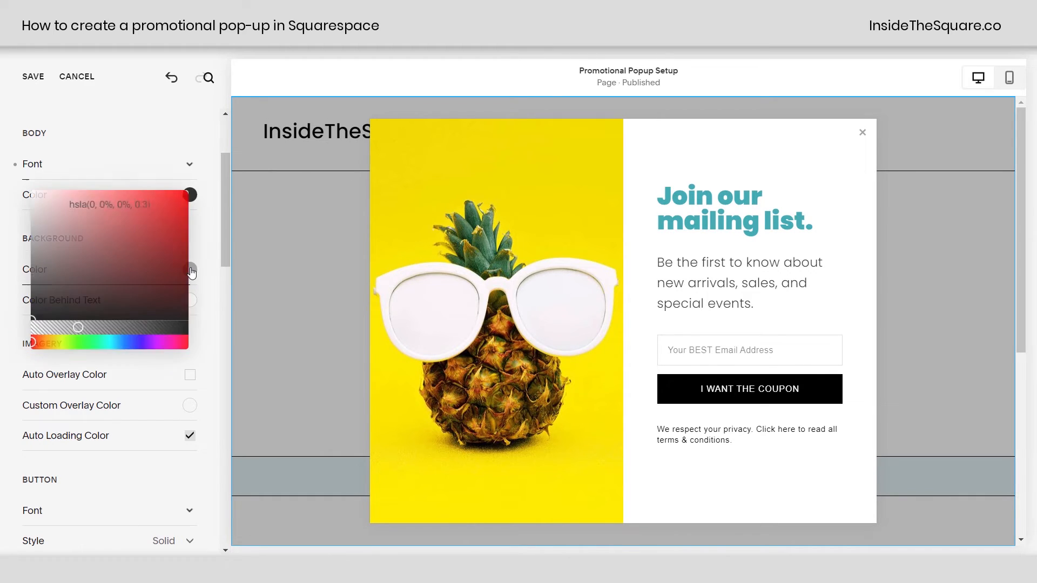
pyautogui.moveTo(33, 344); pyautogui.dragTo(121, 344)
pyautogui.moveTo(100, 226); pyautogui.dragTo(121, 226)
pyautogui.moveTo(78, 331); pyautogui.dragTo(113, 347)
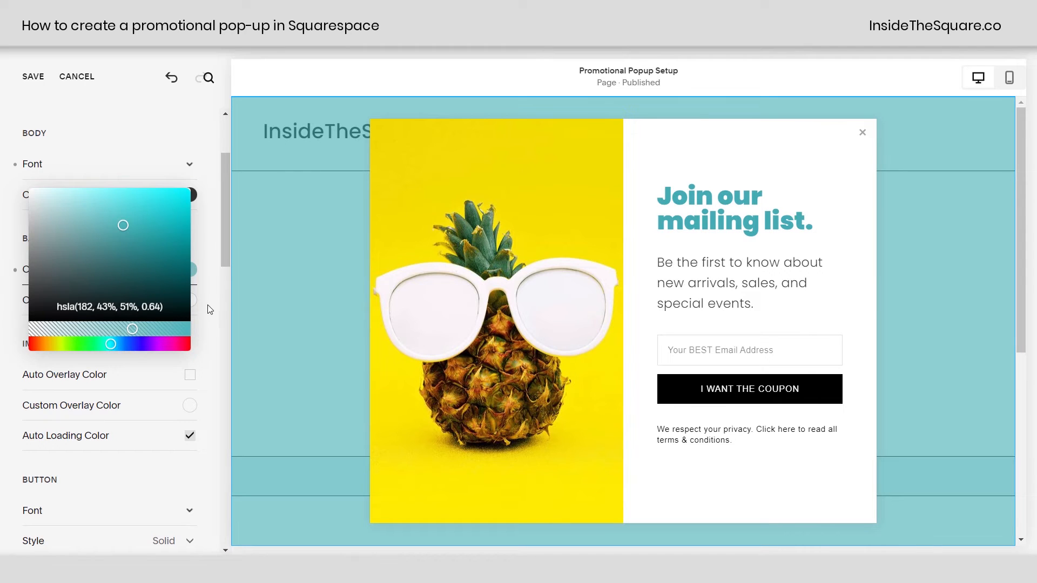
pyautogui.click(166, 305)
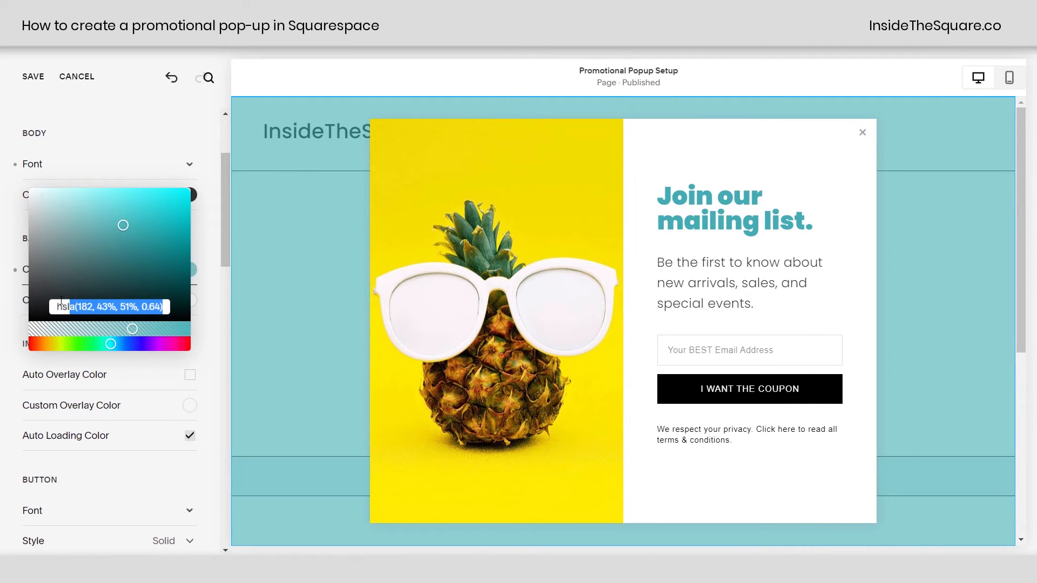
pyautogui.click(206, 294)
pyautogui.click(215, 327)
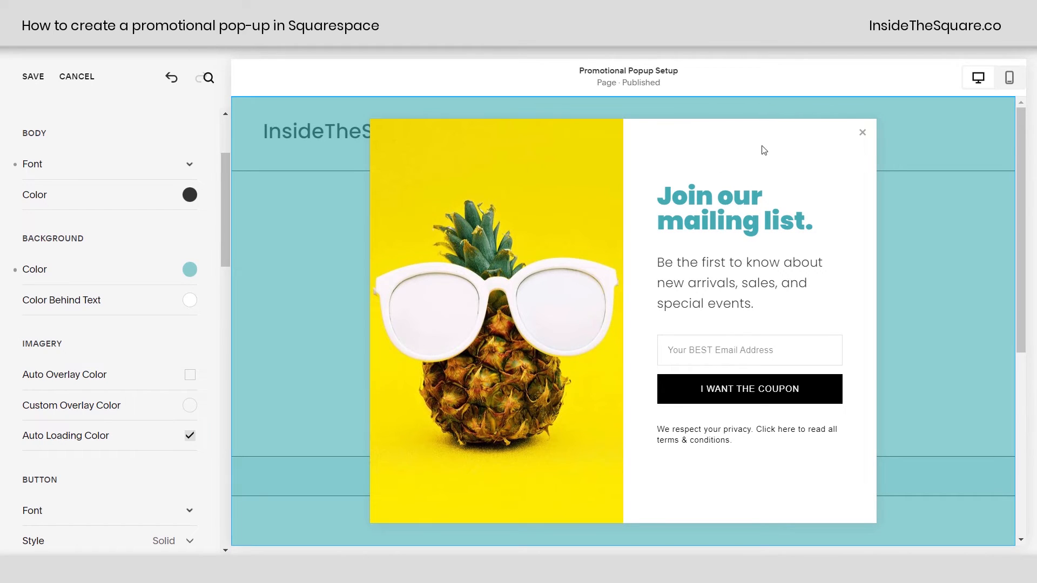
# Step: Set the colour behind the pop-up text to a pale yellow-green of about hsl(73, 100%, 94%)
pyautogui.click(193, 306)
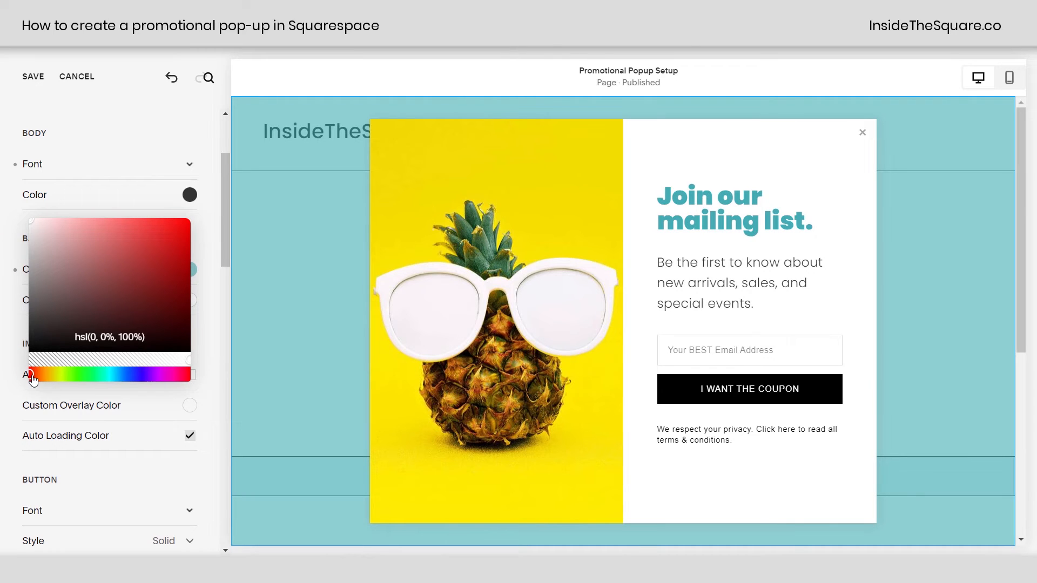
pyautogui.moveTo(32, 379); pyautogui.dragTo(61, 378)
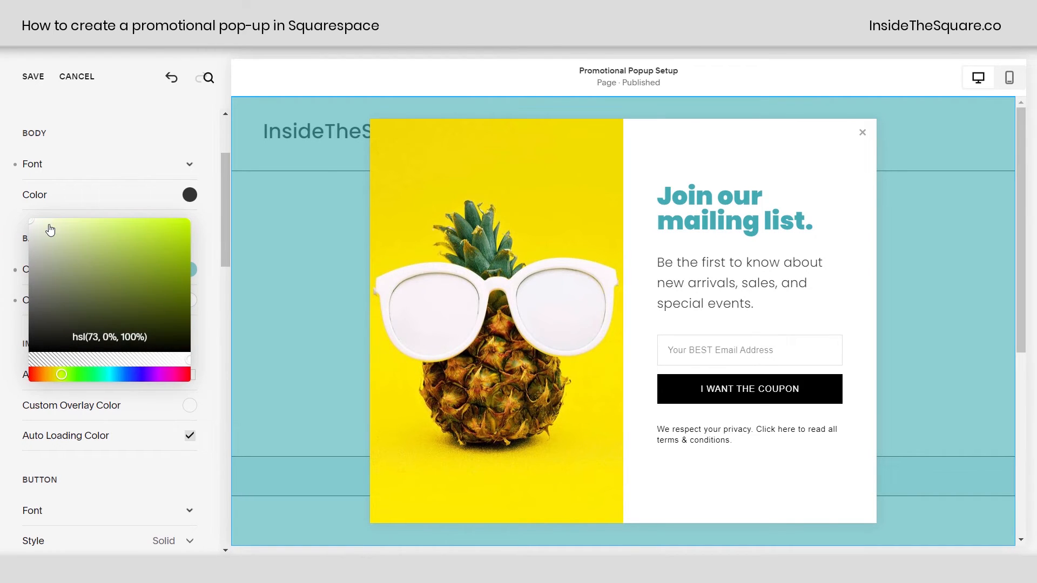
pyautogui.moveTo(50, 225); pyautogui.dragTo(48, 219)
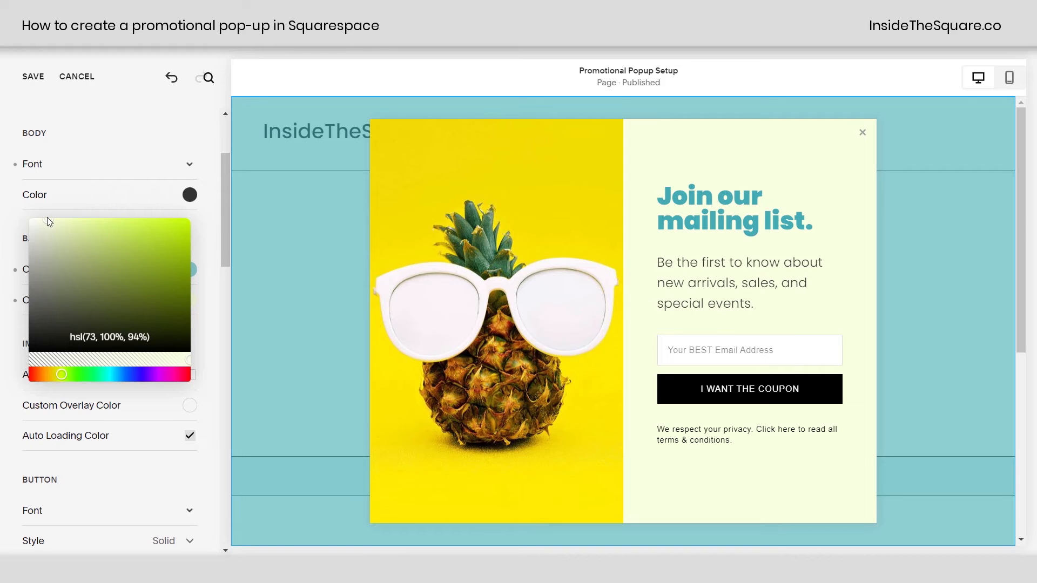
pyautogui.click(216, 309)
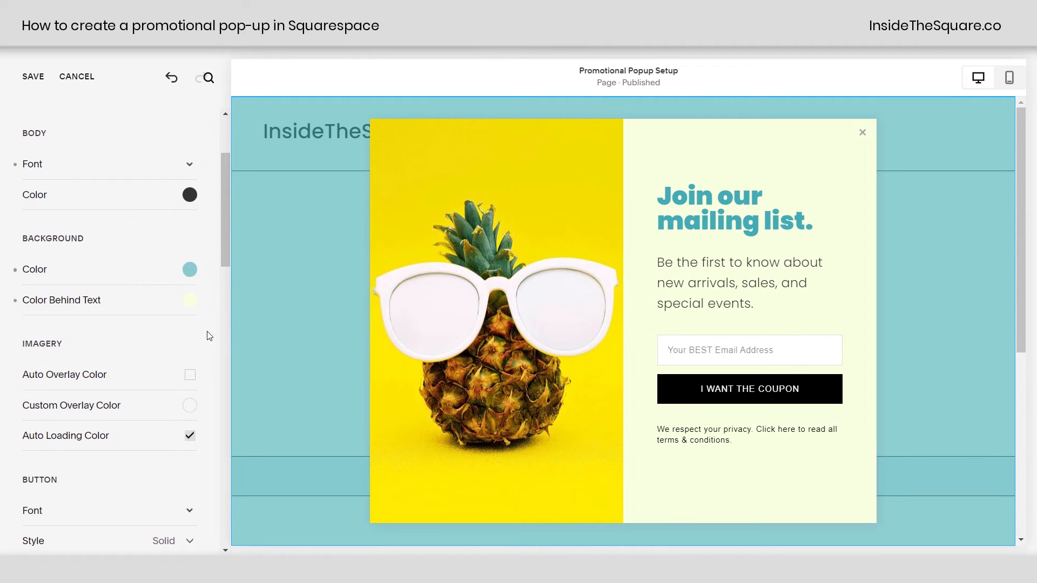
# Step: Try the automatic overlay colour on the pop-up image, turn it back off, and keep the custom overlay colour's opacity at 0
pyautogui.scroll(-5, 219, 355)
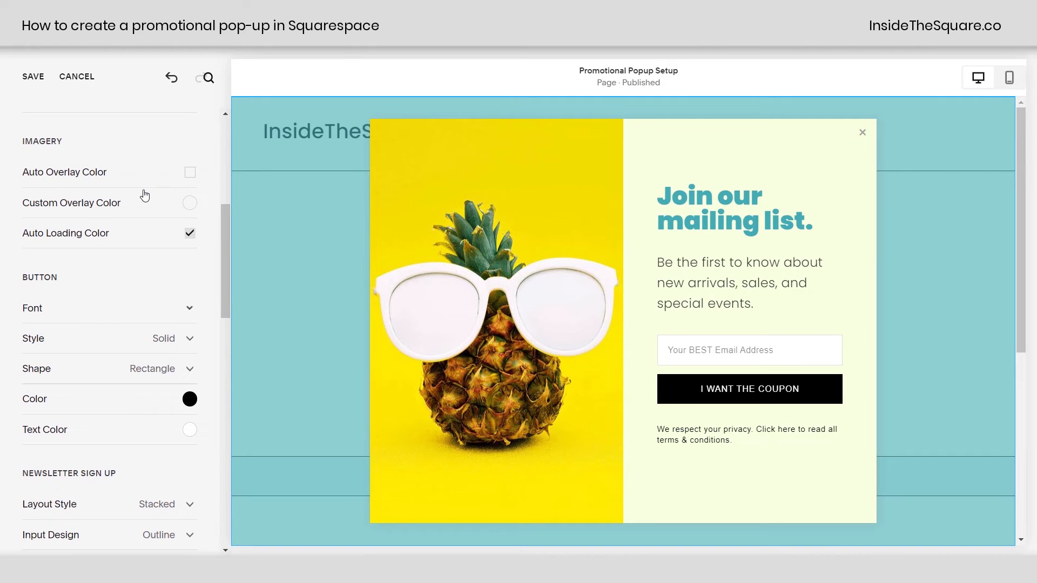
pyautogui.click(192, 173)
pyautogui.click(190, 174)
pyautogui.click(191, 174)
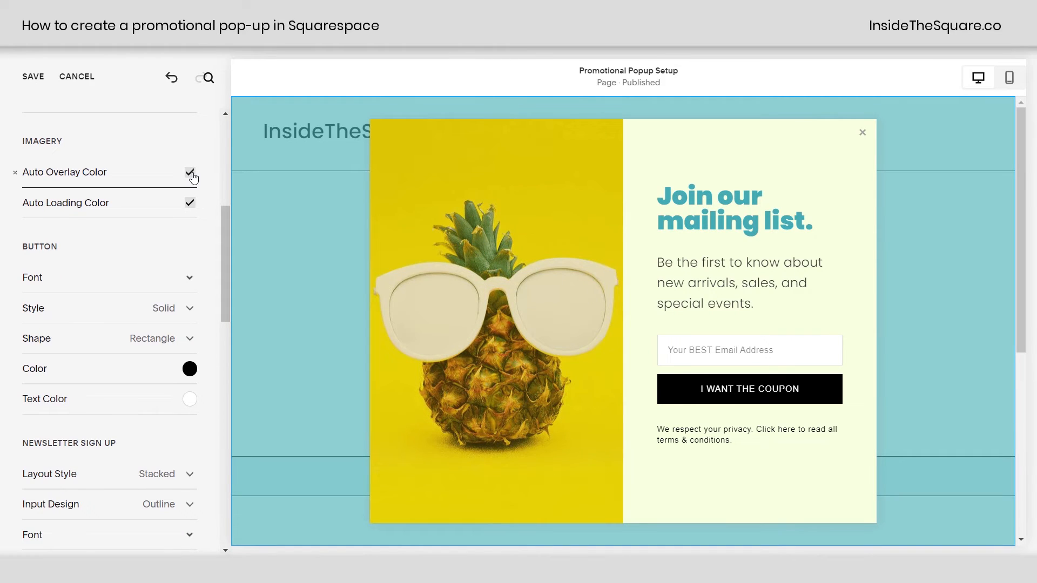
pyautogui.click(191, 173)
pyautogui.click(189, 203)
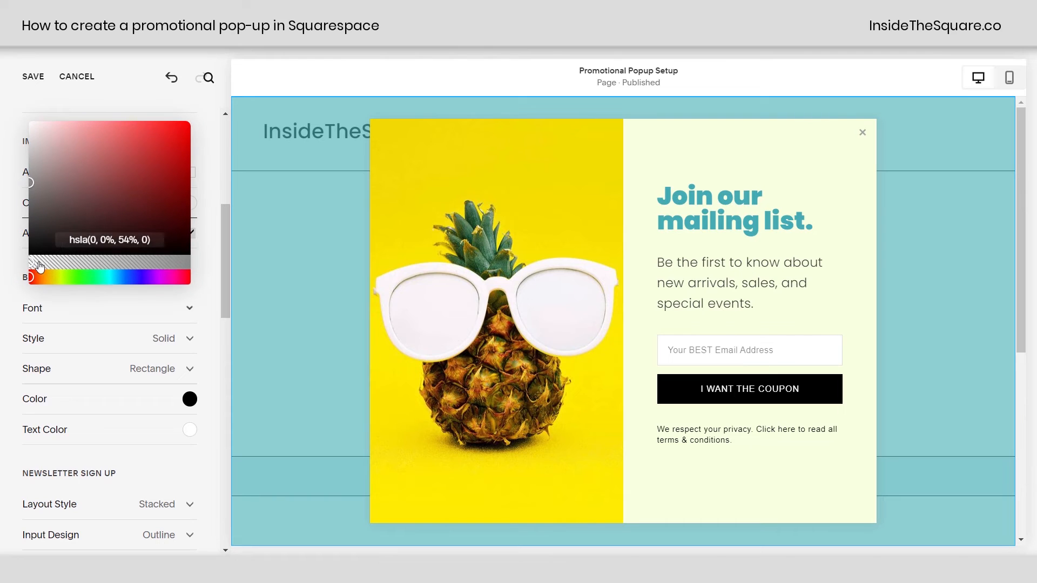
pyautogui.moveTo(35, 266); pyautogui.dragTo(12, 266)
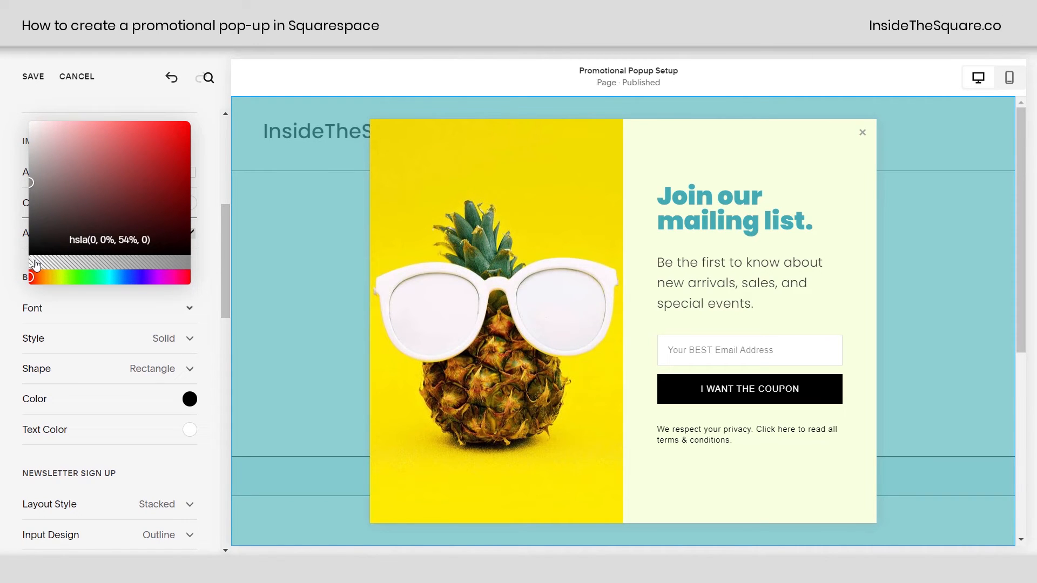
pyautogui.click(213, 249)
# Step: Set the pop-up button's font family to Poppins and its weight to 700
pyautogui.scroll(-5, 213, 270)
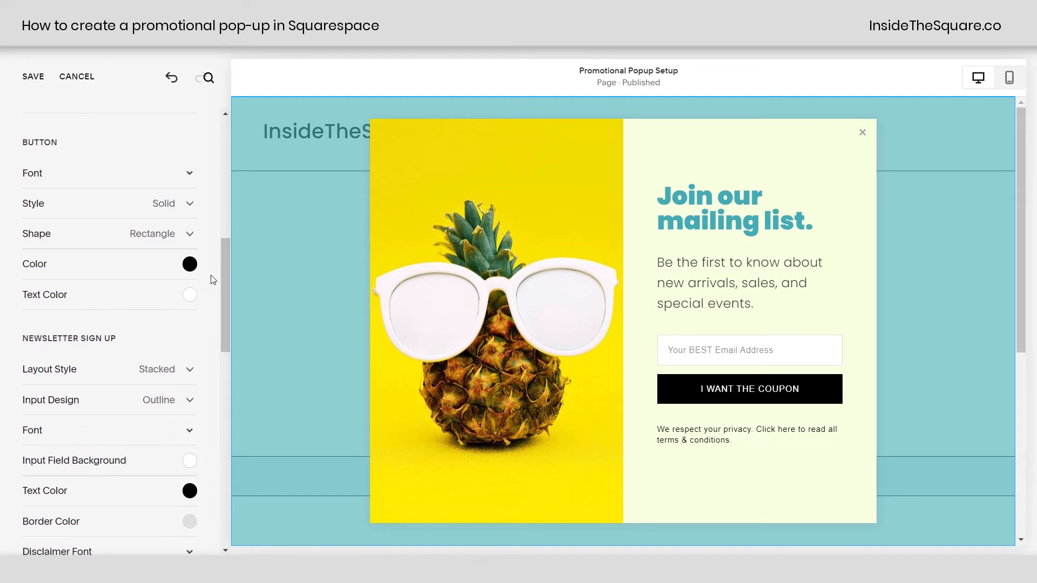
pyautogui.click(192, 177)
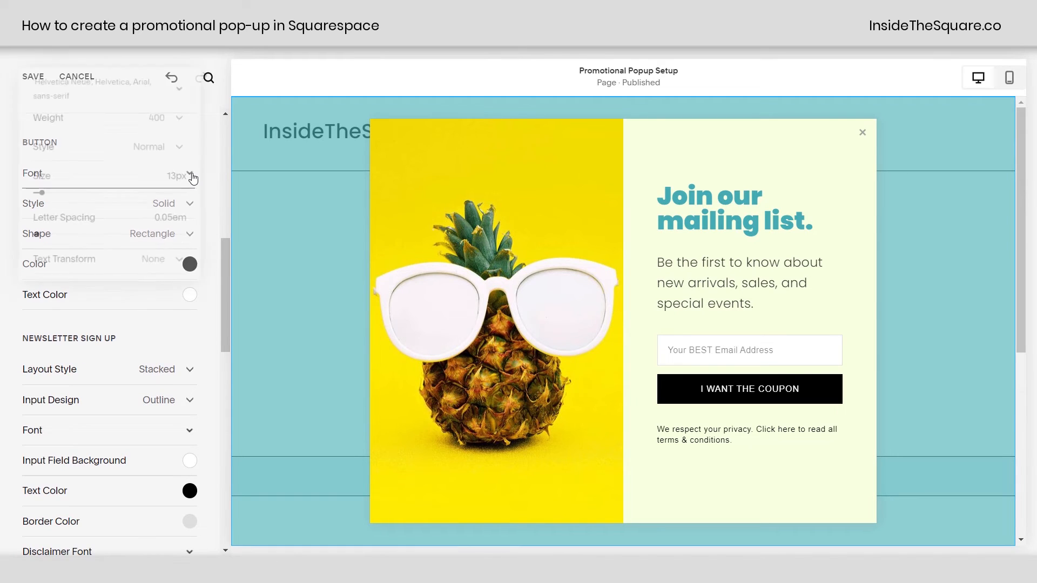
pyautogui.click(166, 87)
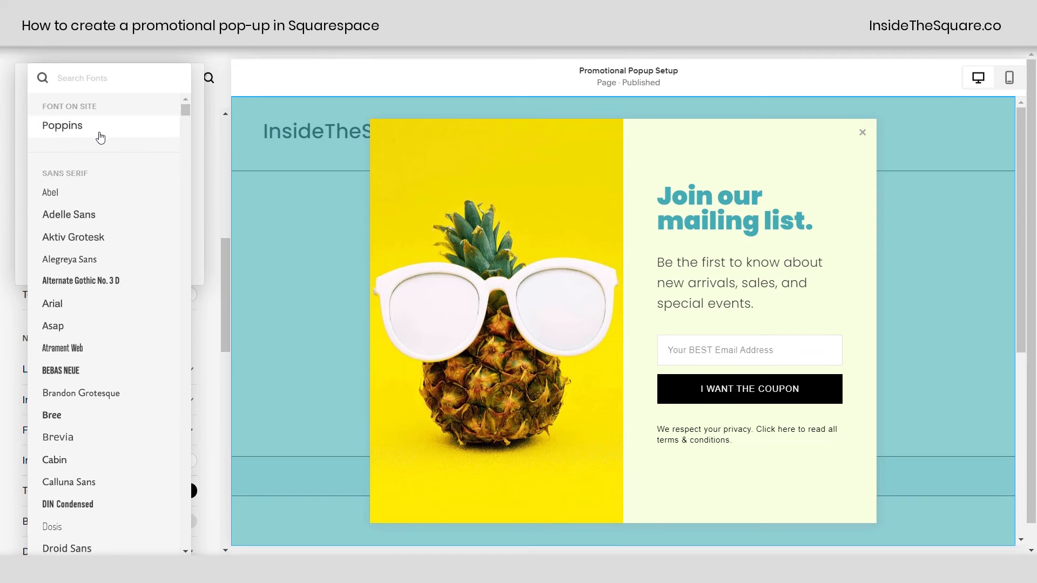
pyautogui.click(217, 170)
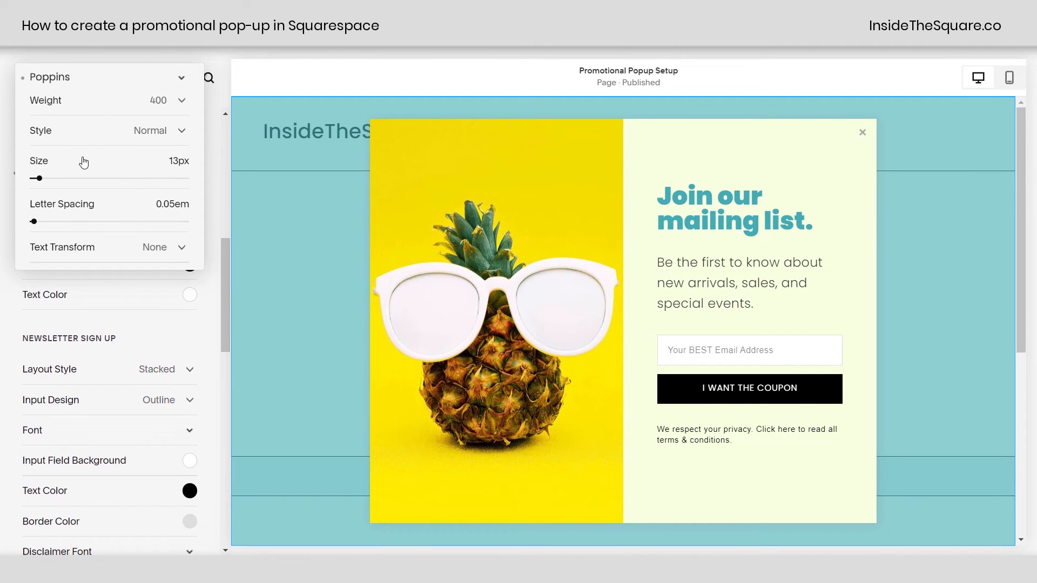
pyautogui.click(153, 101)
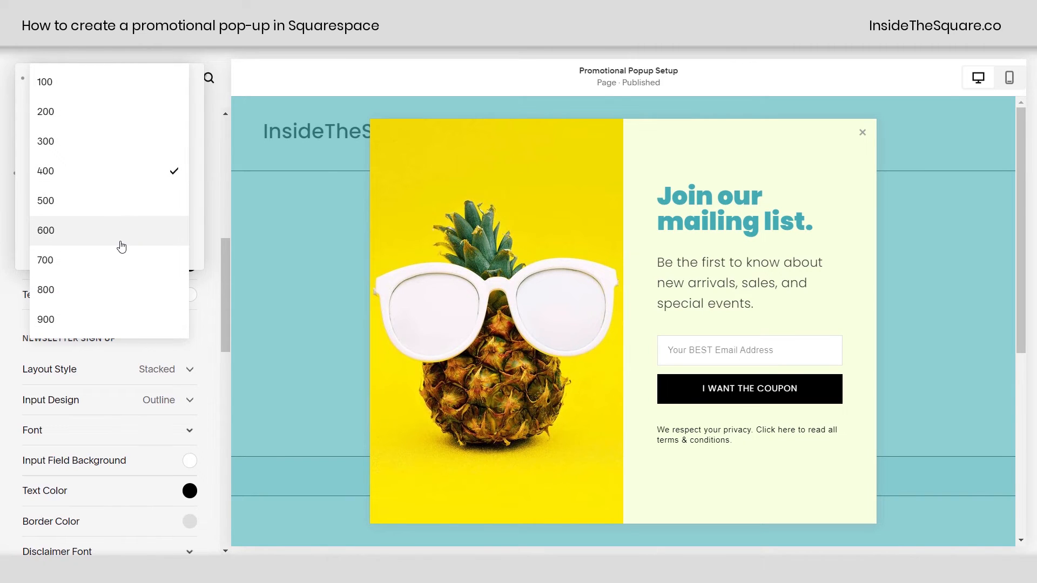
pyautogui.click(124, 259)
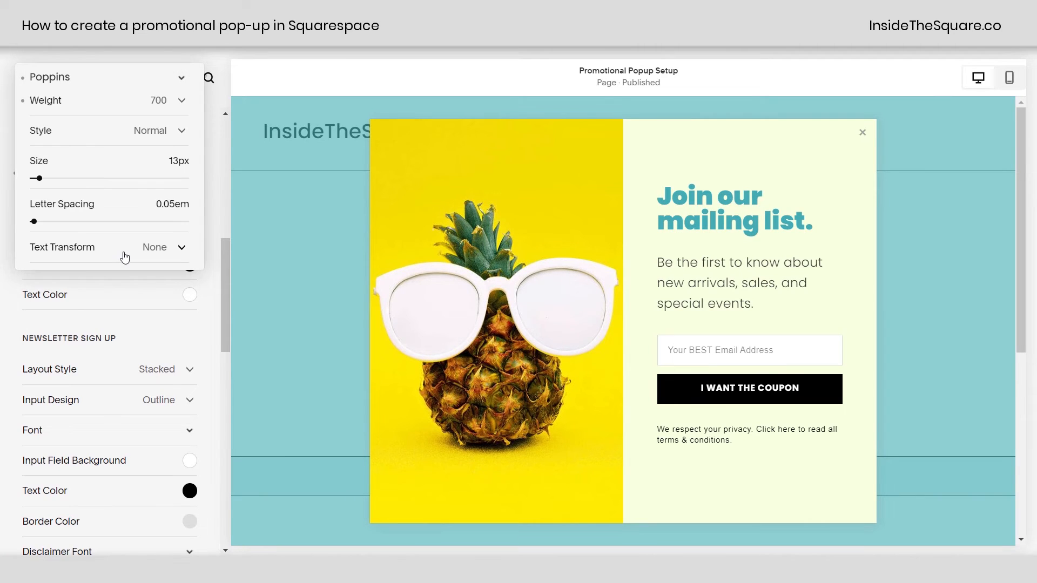
pyautogui.click(216, 196)
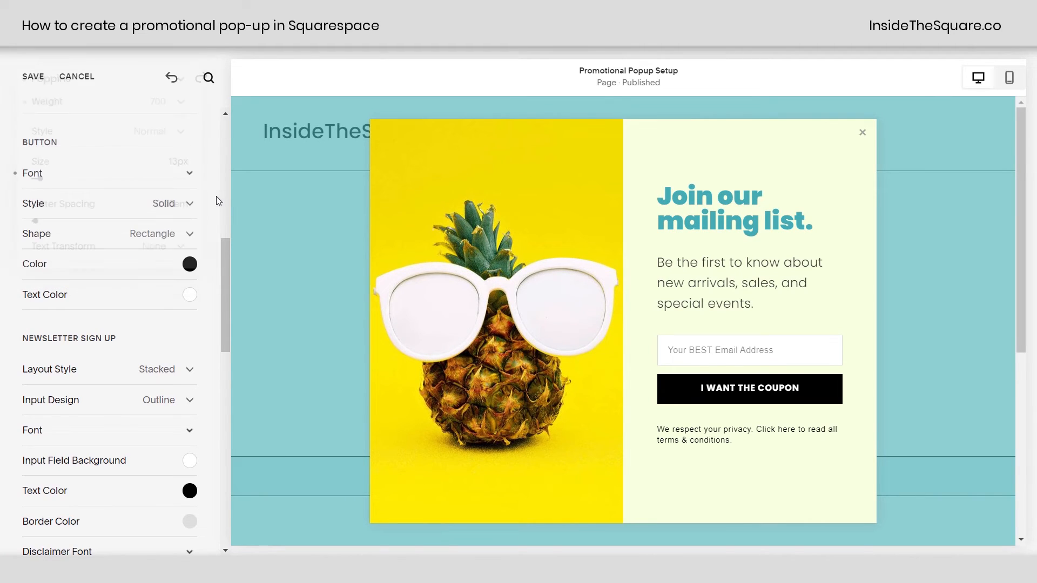
# Step: Keep the button style on Solid, try the Rounded Corners and Pill shapes, and put the shape back to Rectangle
pyautogui.click(191, 211)
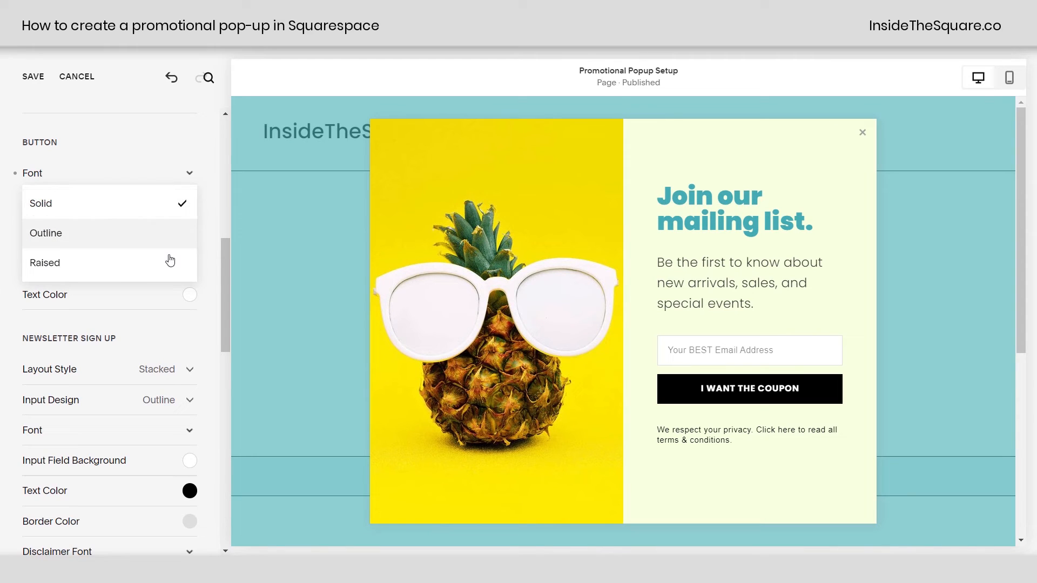
pyautogui.click(215, 198)
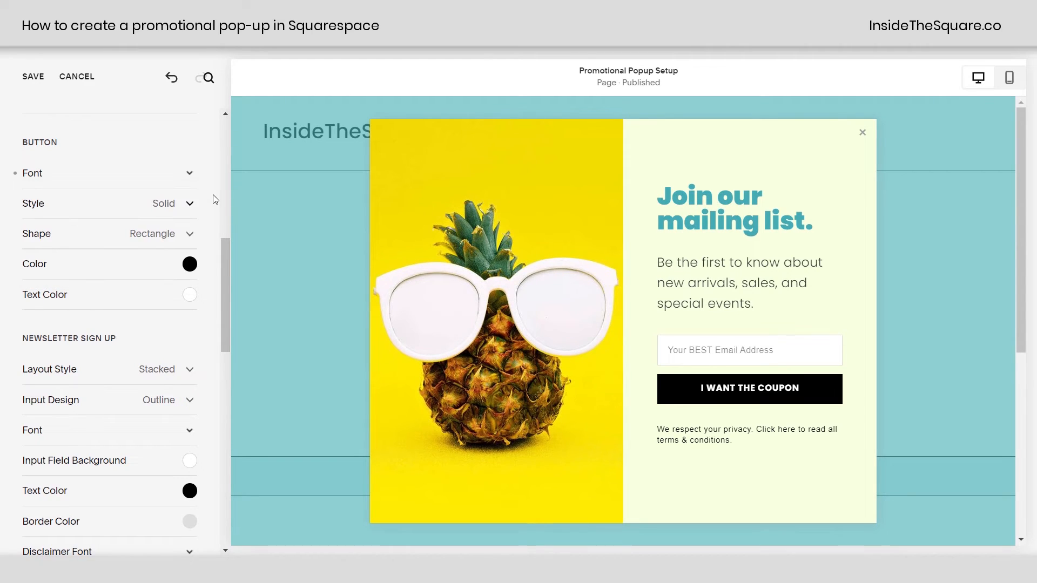
pyautogui.click(187, 233)
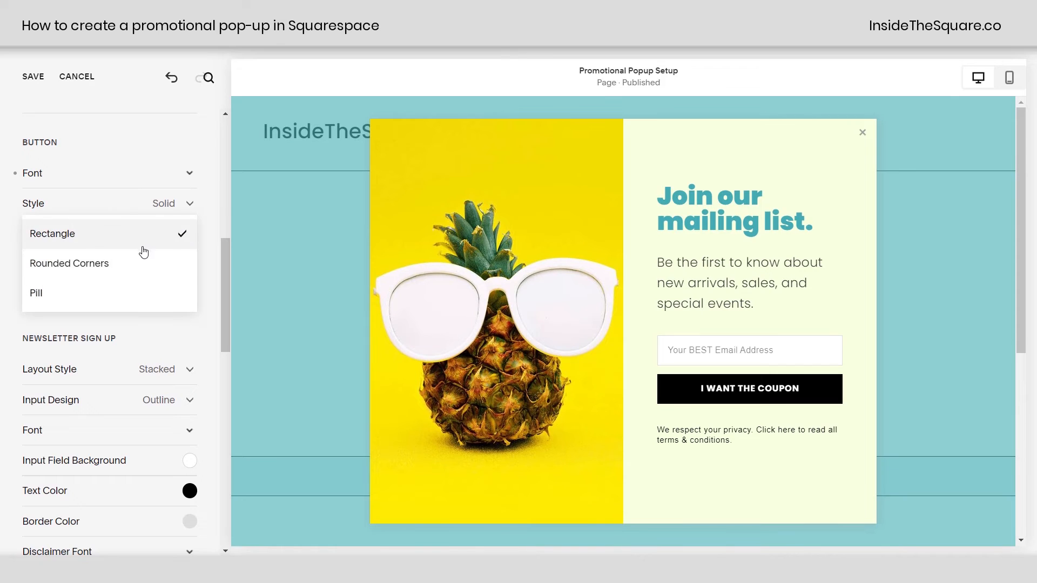
pyautogui.click(143, 263)
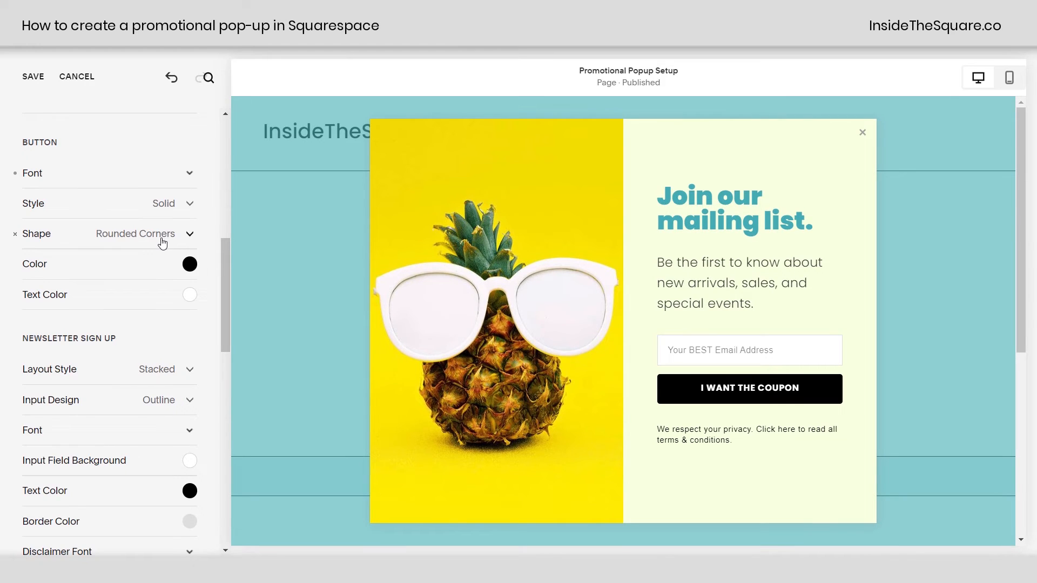
pyautogui.click(162, 244)
pyautogui.click(133, 262)
pyautogui.click(167, 236)
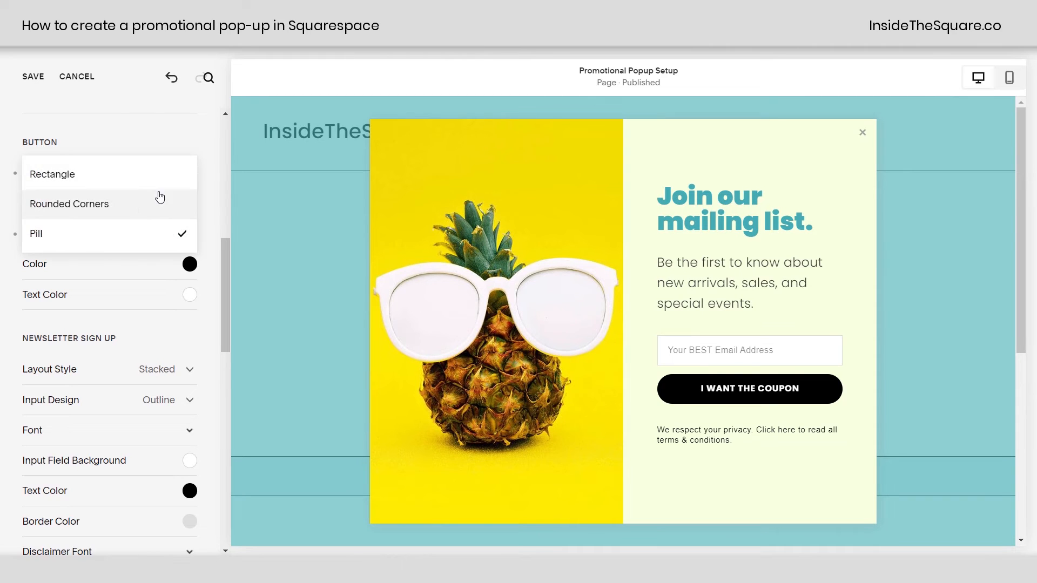
pyautogui.click(153, 178)
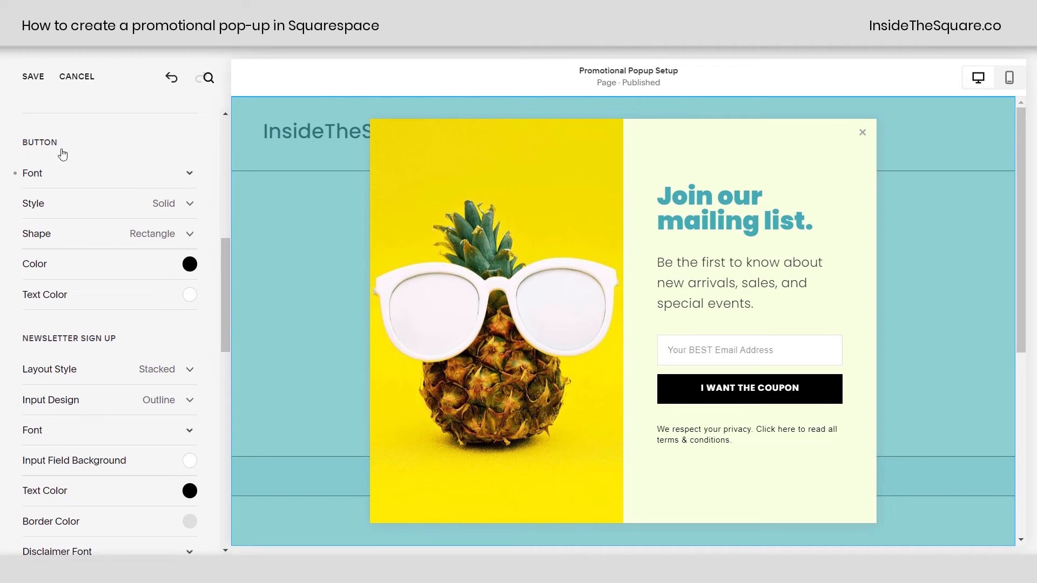
# Step: Set the pop-up button's colour to a green of about hsl(117, 61%, 46%) and keep its text colour white
pyautogui.click(190, 264)
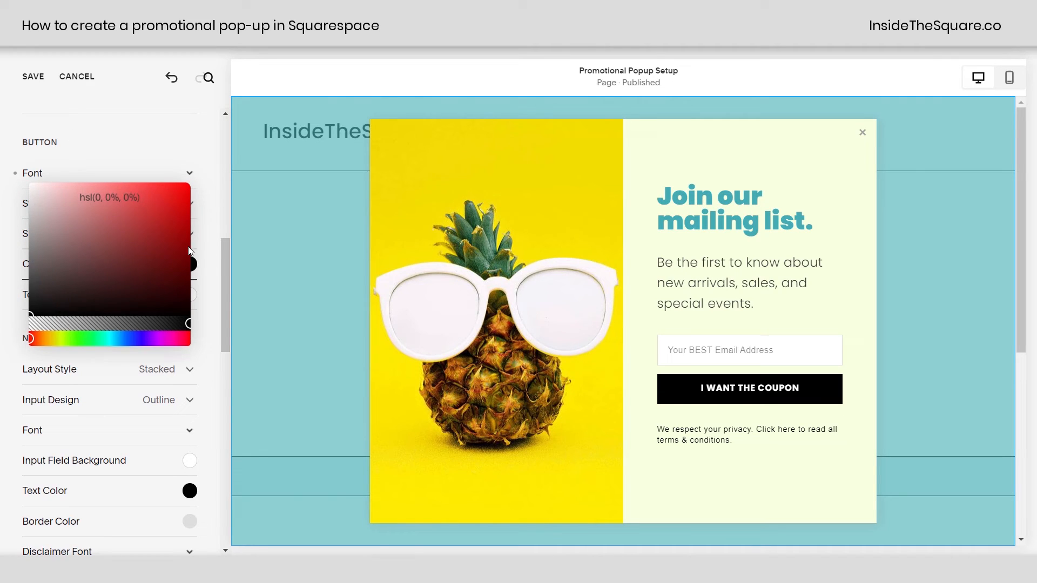
pyautogui.click(145, 197)
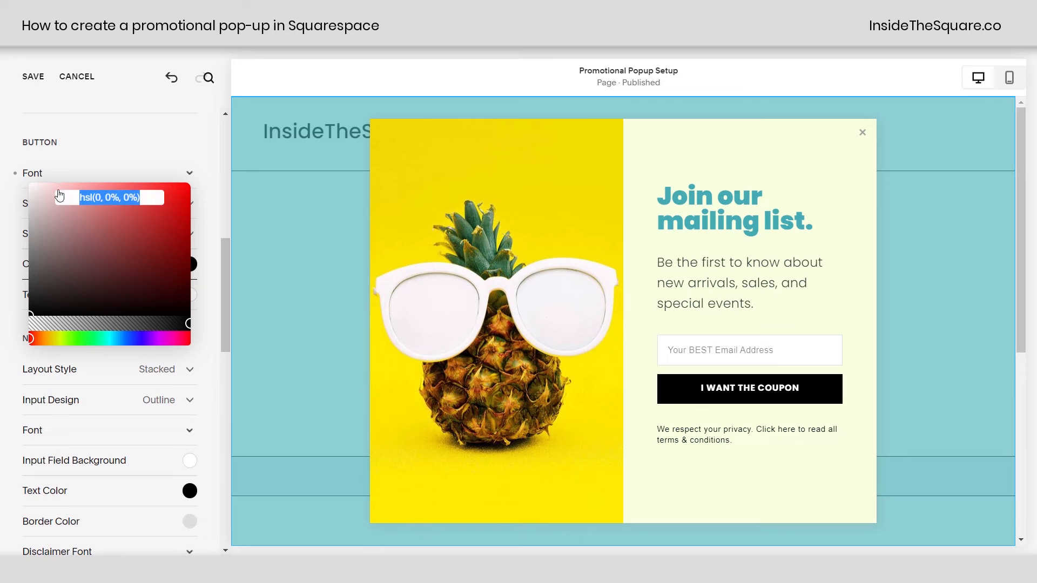
pyautogui.click(81, 339)
pyautogui.click(151, 217)
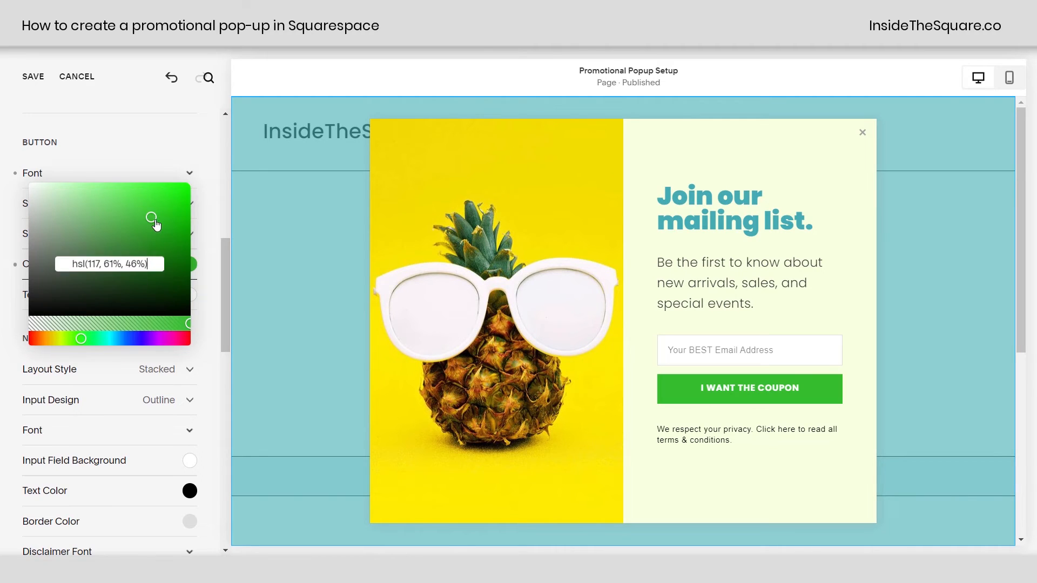
pyautogui.click(206, 225)
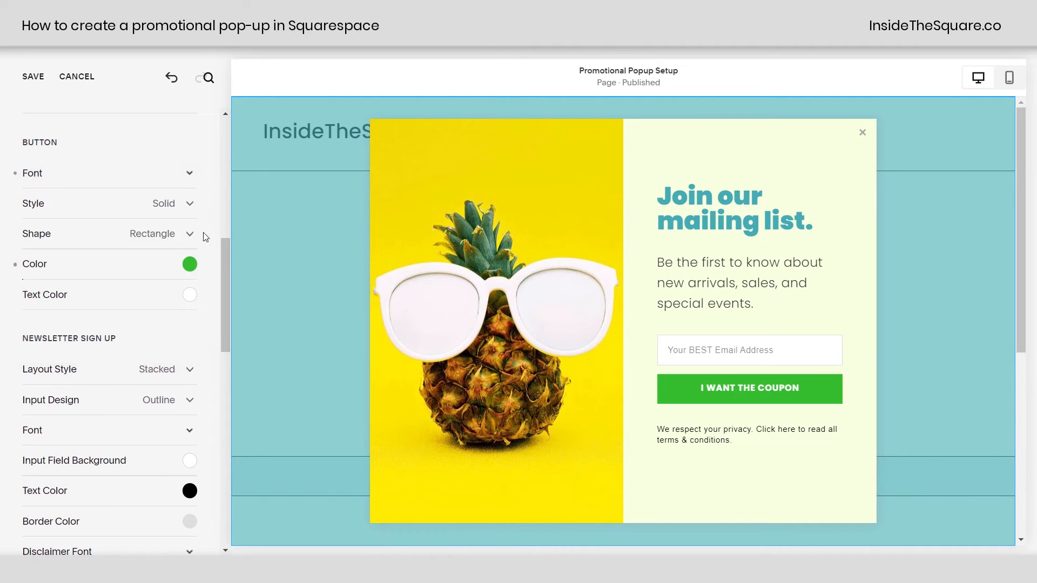
pyautogui.click(192, 295)
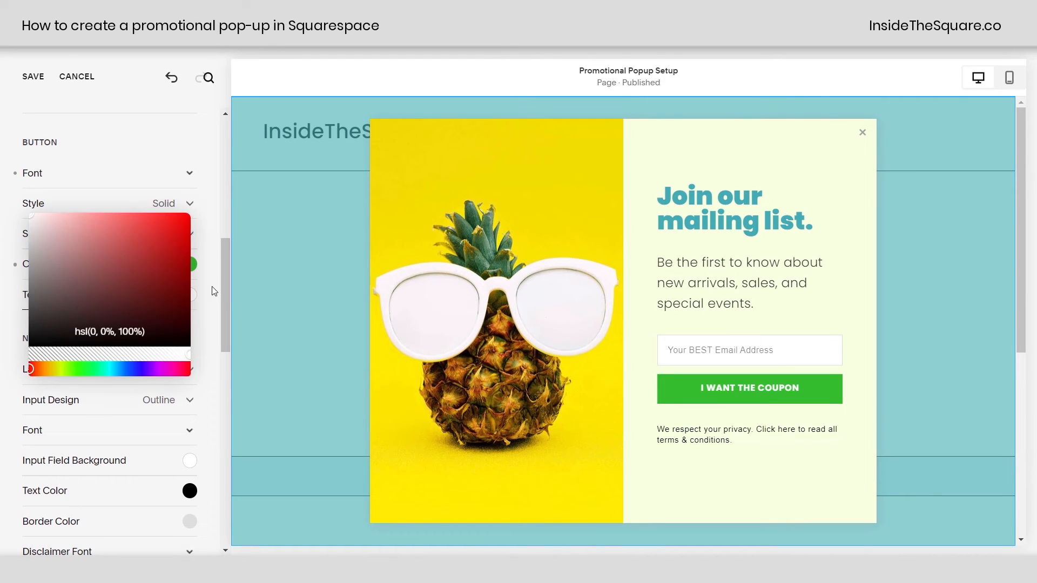
pyautogui.click(212, 290)
# Step: Try the Inline layout style for the newsletter sign-up form and put it back to Stacked
pyautogui.scroll(-5, 208, 328)
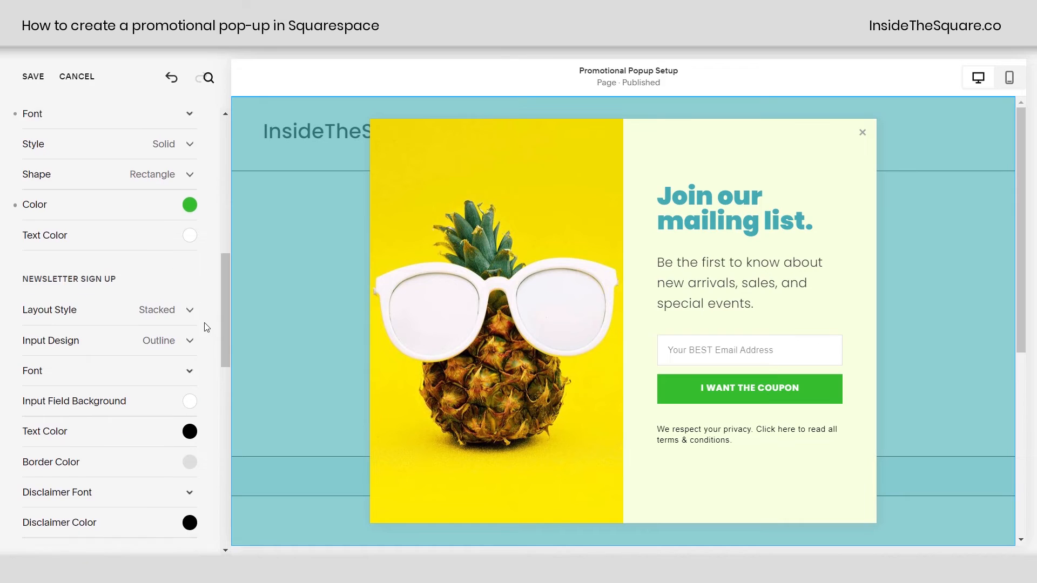
pyautogui.scroll(-7, 207, 326)
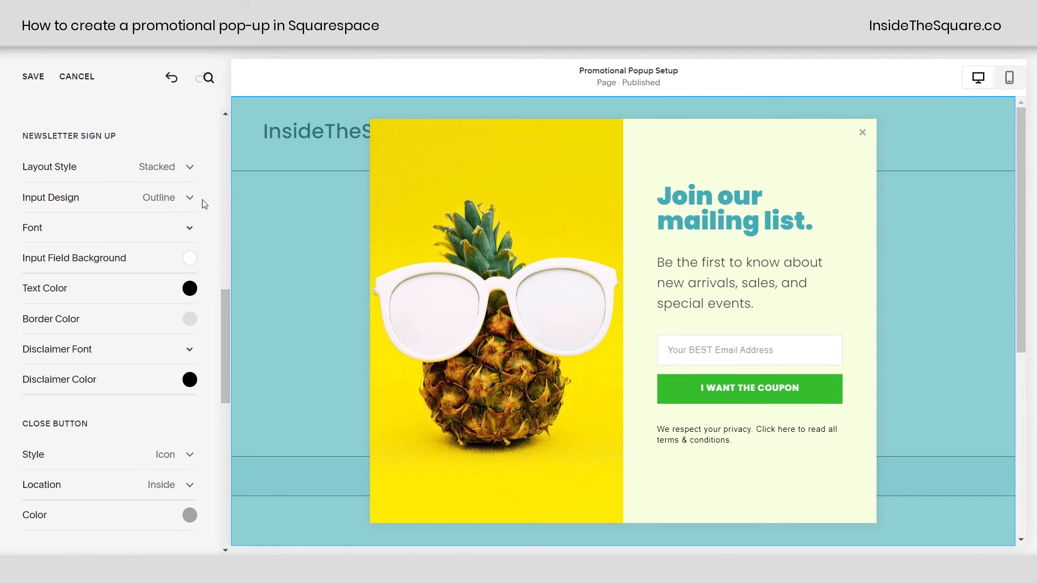
pyautogui.click(186, 166)
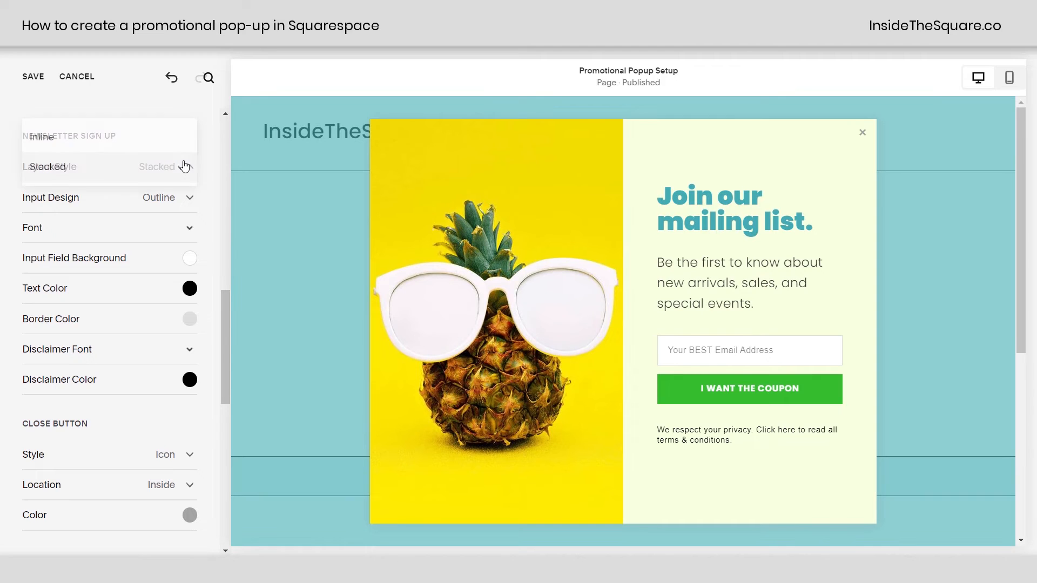
pyautogui.click(171, 153)
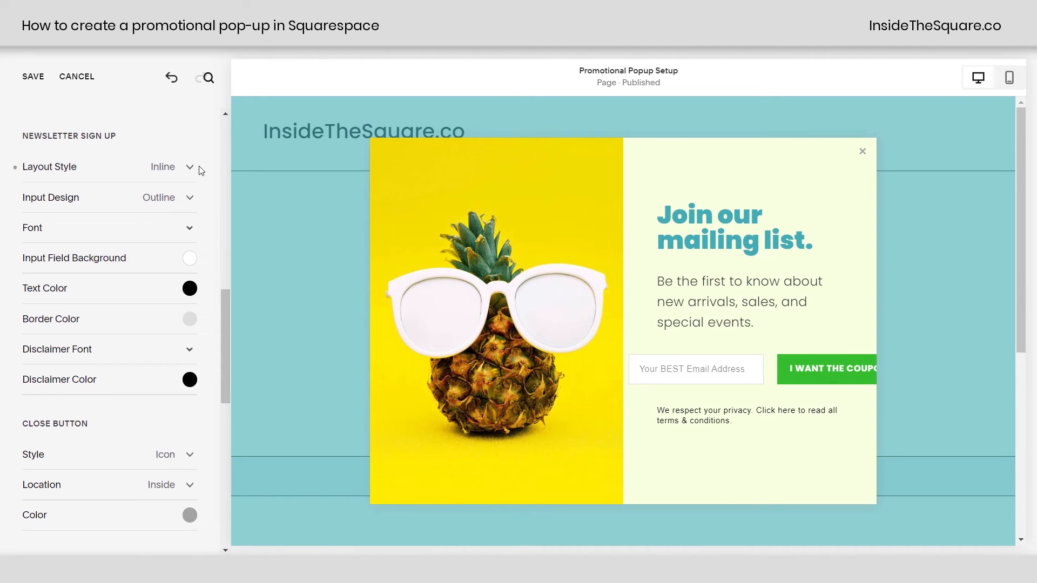
pyautogui.click(189, 169)
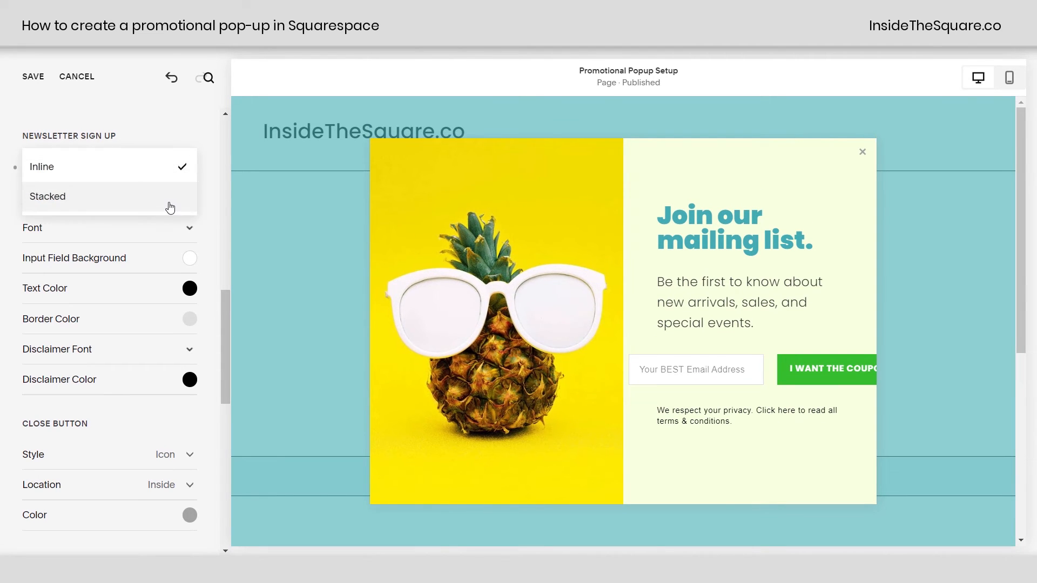
pyautogui.click(170, 208)
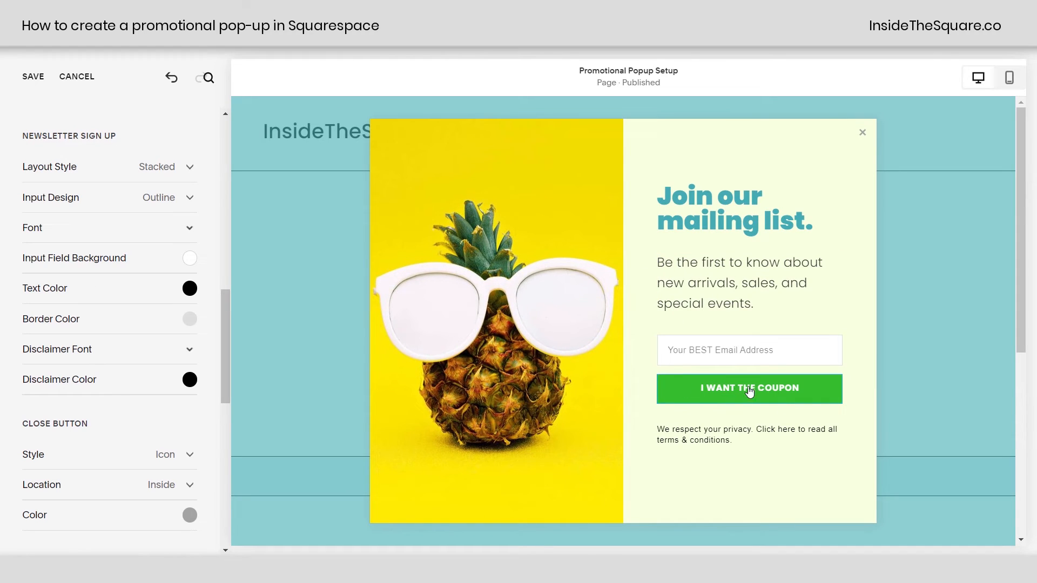
pyautogui.click(160, 174)
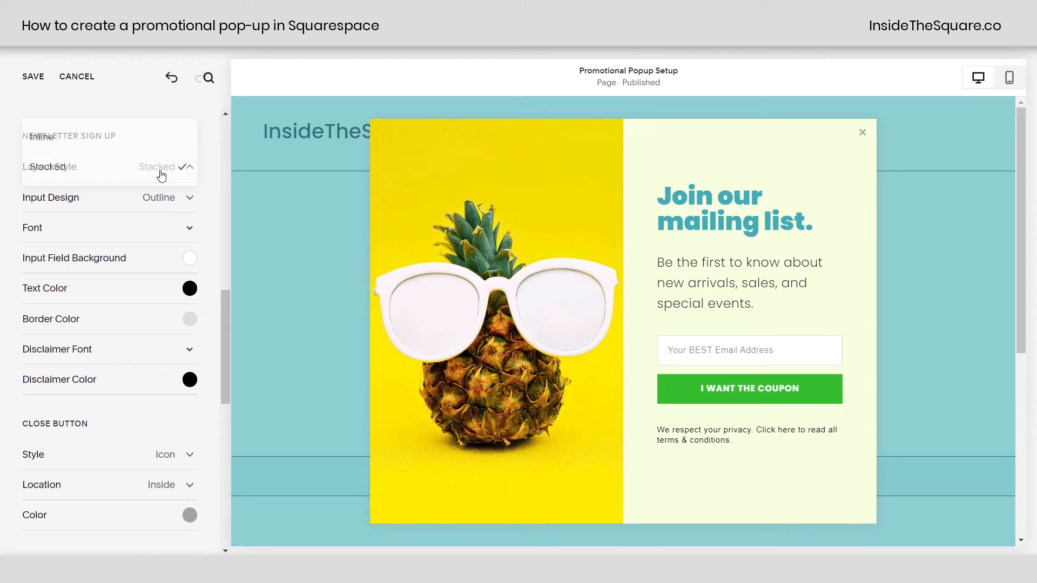
pyautogui.click(215, 189)
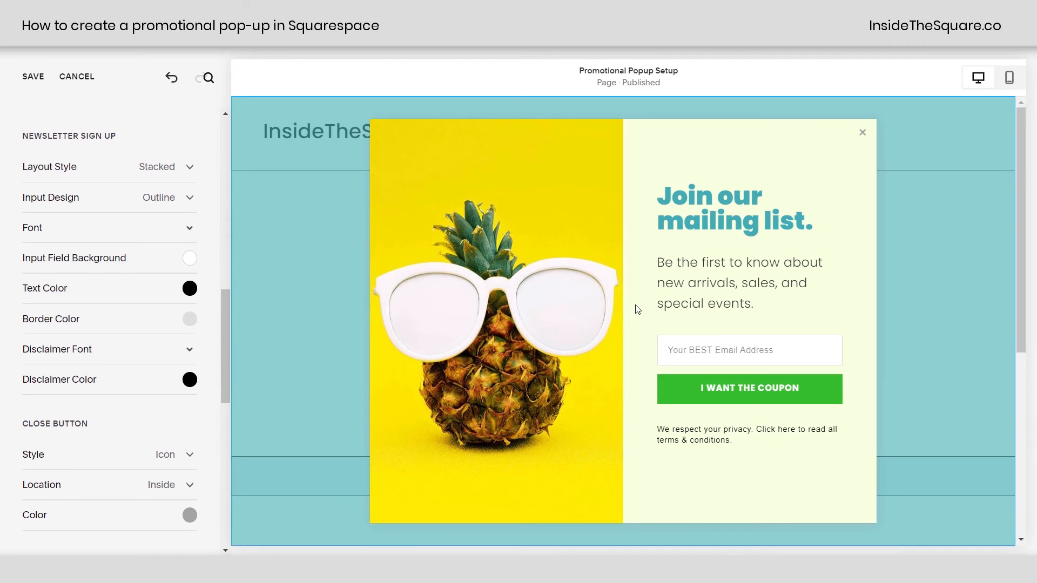
# Step: Try the Underlined input design for the newsletter email field and return it to Outline
pyautogui.click(190, 200)
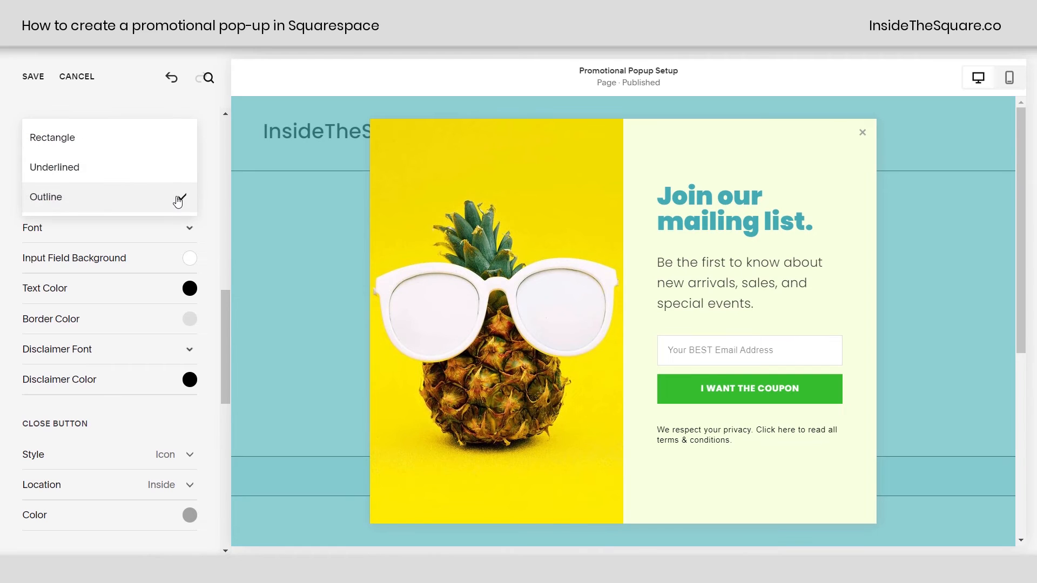
pyautogui.click(153, 177)
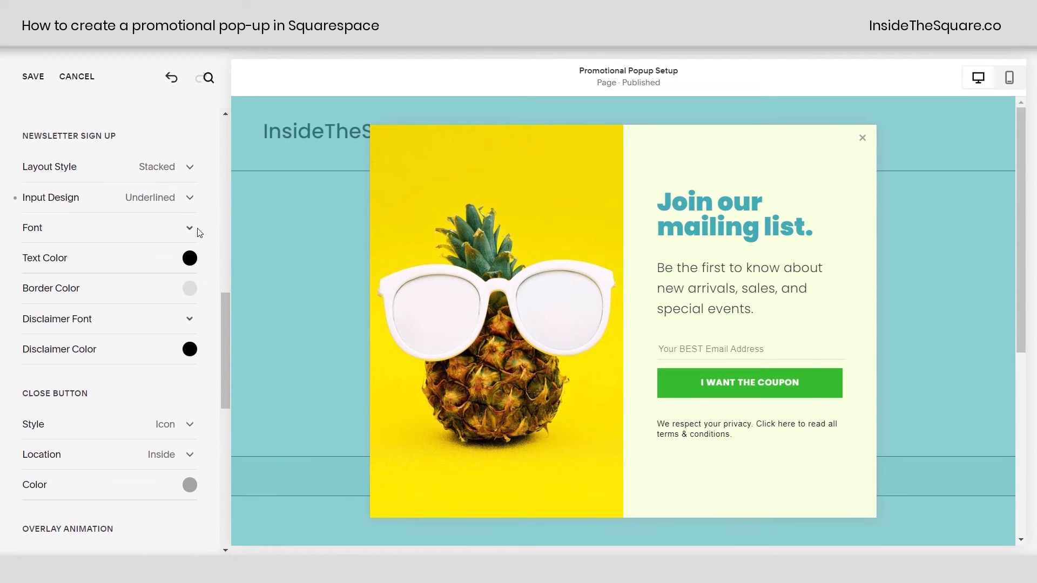
pyautogui.click(190, 198)
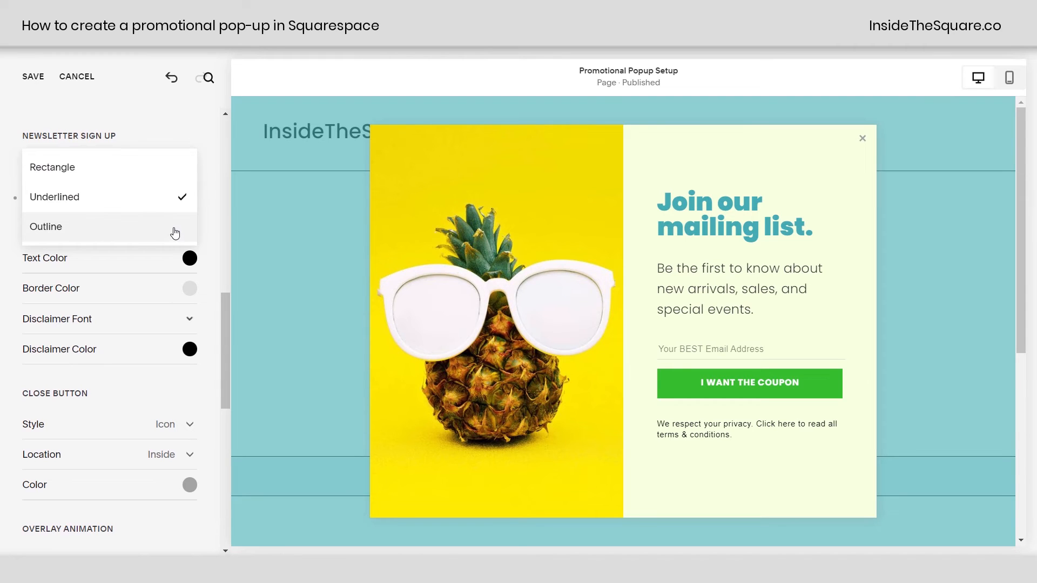
pyautogui.click(169, 229)
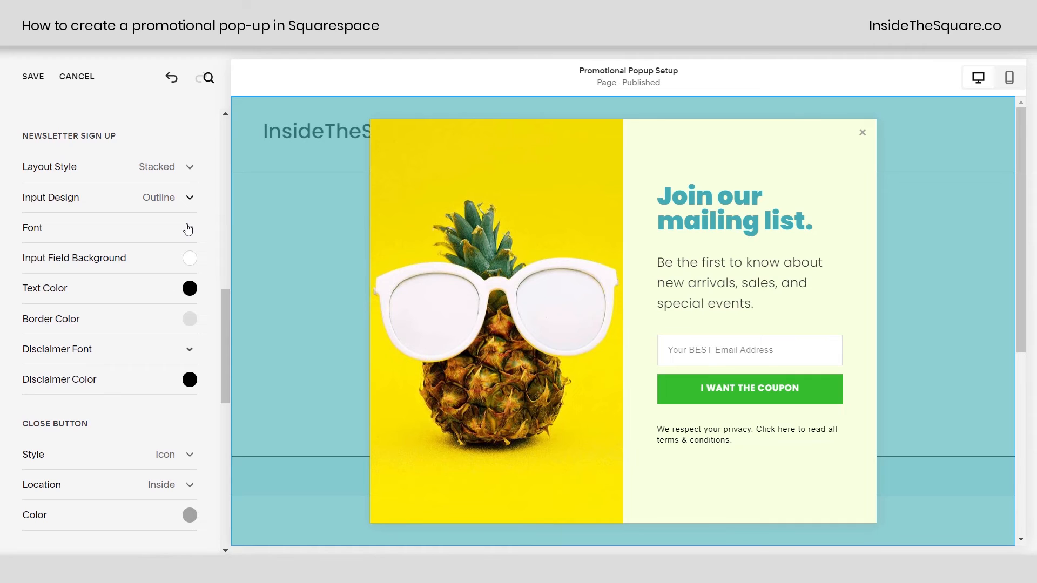
# Step: Set the newsletter sign-up field's font to Poppins and its size to 16px
pyautogui.click(188, 230)
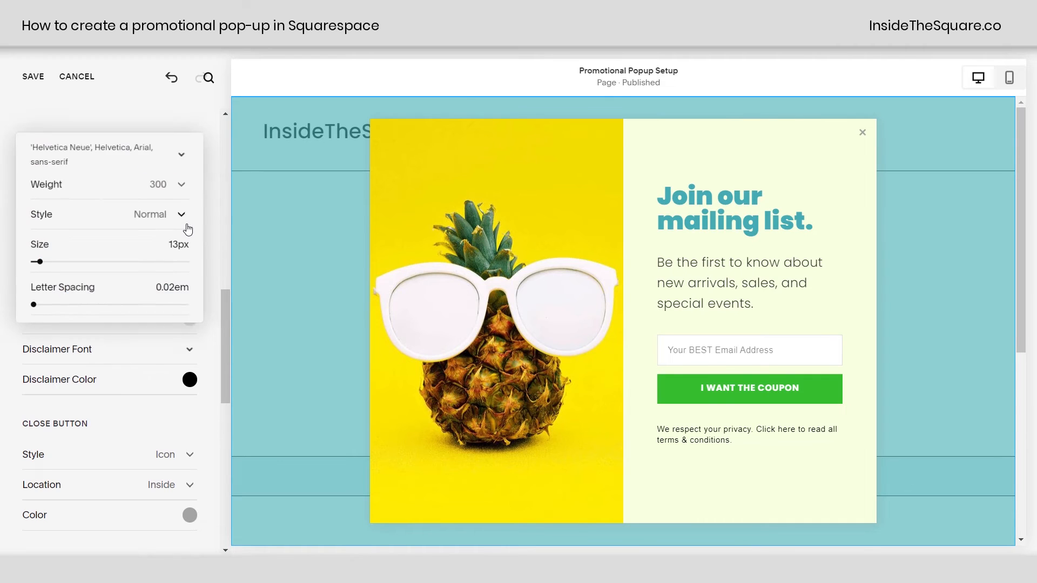
pyautogui.click(162, 157)
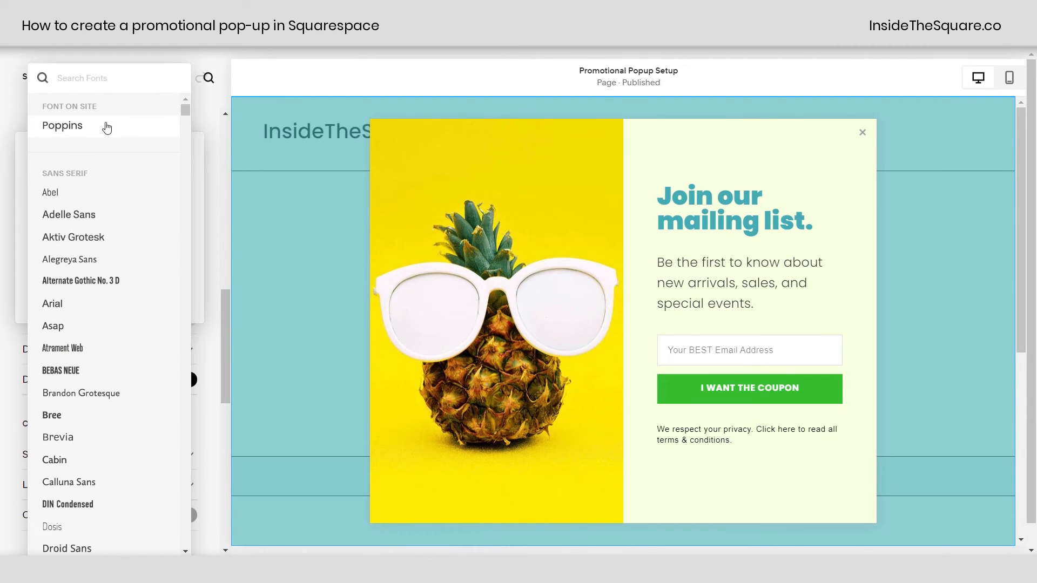
pyautogui.click(209, 226)
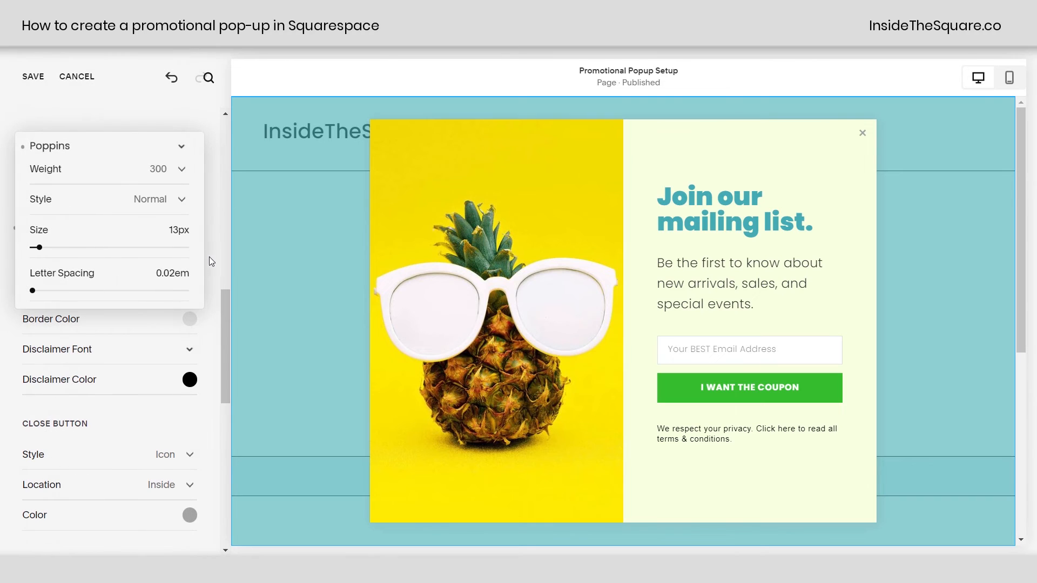
pyautogui.moveTo(39, 248); pyautogui.dragTo(43, 248)
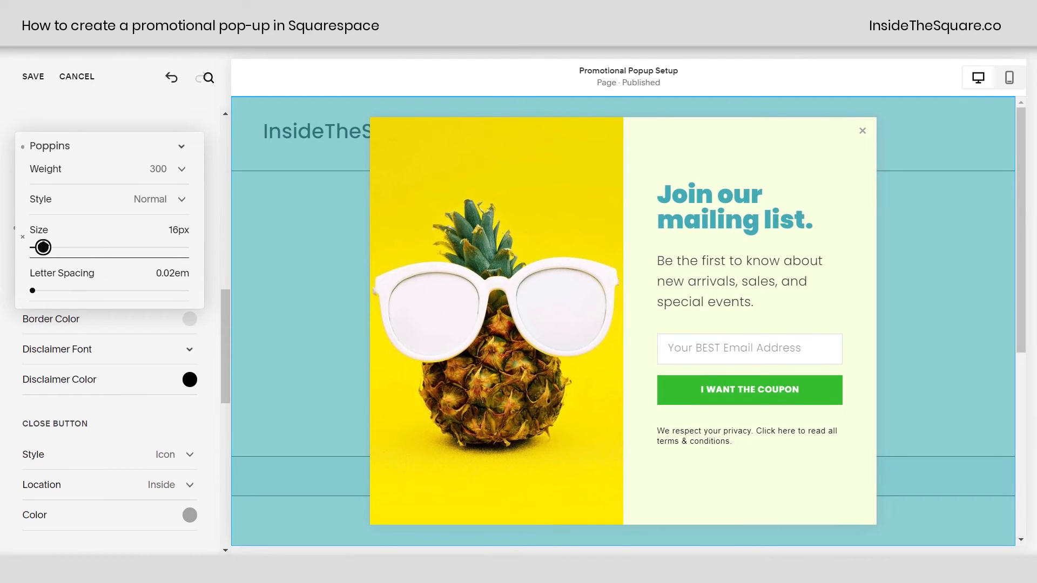
pyautogui.click(209, 274)
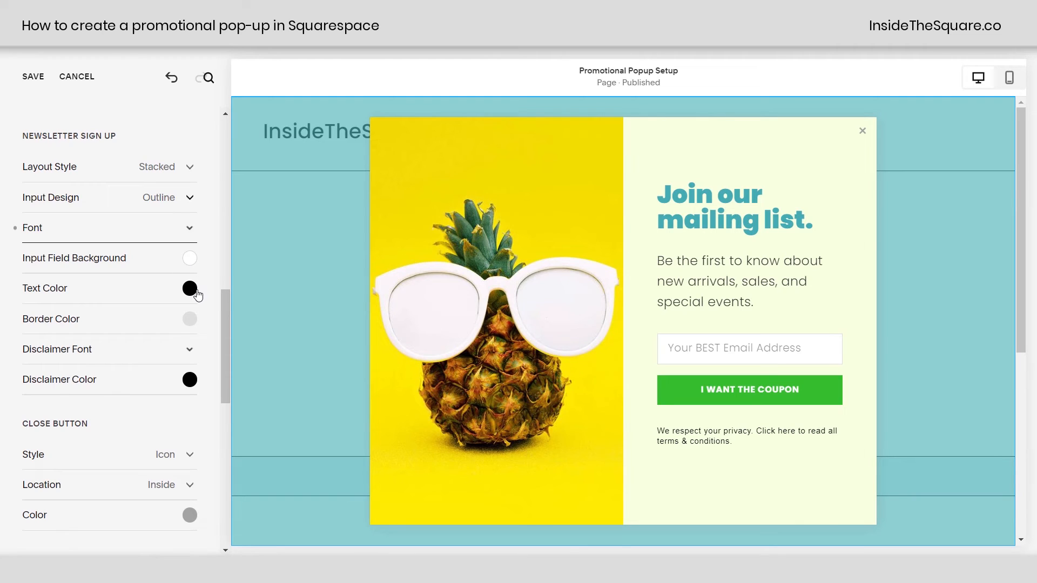
# Step: Set the newsletter disclaimer's font family to Poppins
pyautogui.click(192, 351)
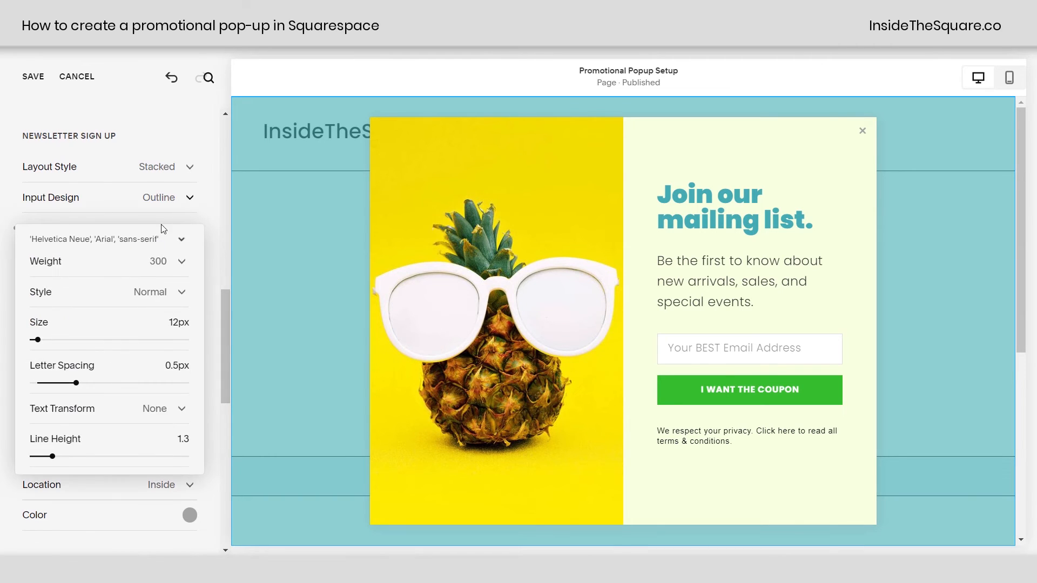
pyautogui.click(161, 246)
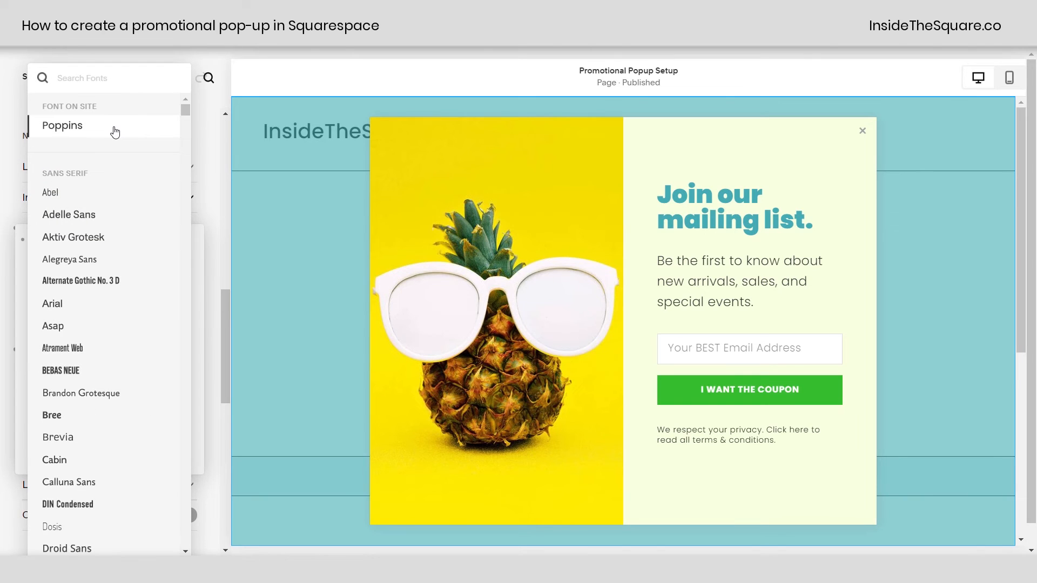
pyautogui.click(209, 300)
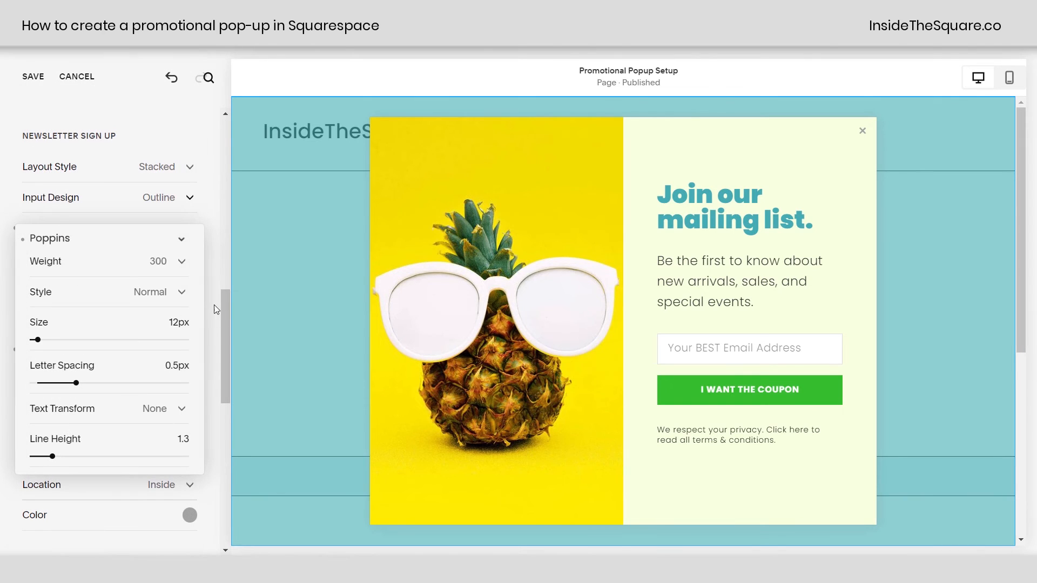
pyautogui.click(213, 300)
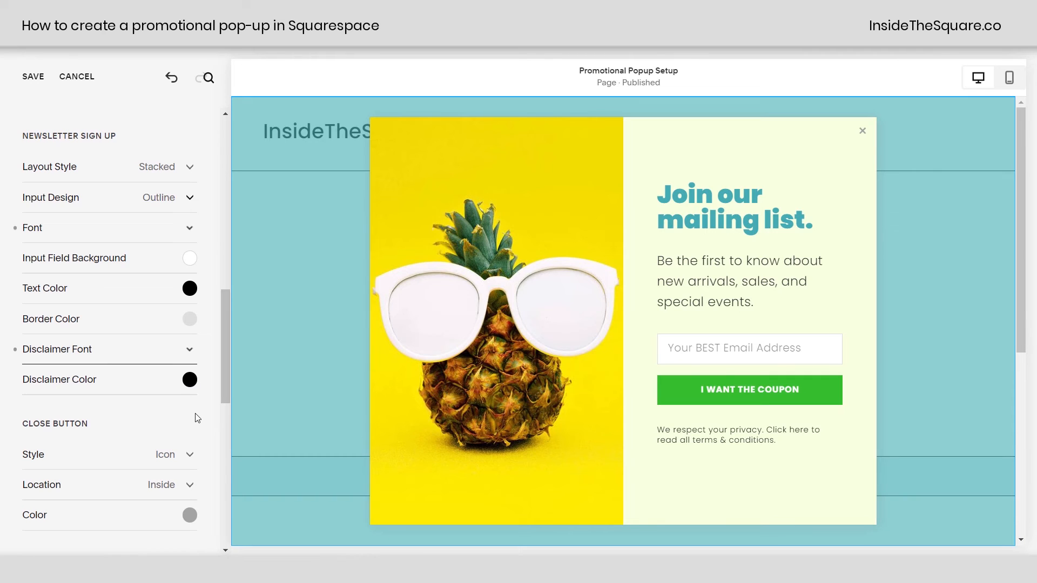
# Step: Try the Text style for the pop-up's close button and switch it back to Icon
pyautogui.scroll(-4, 195, 419)
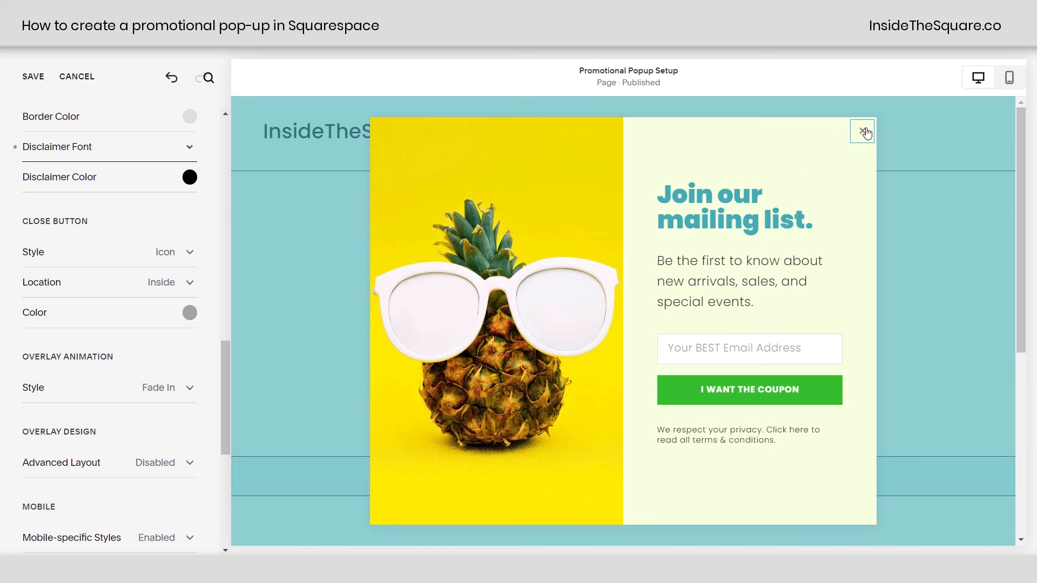
pyautogui.click(188, 253)
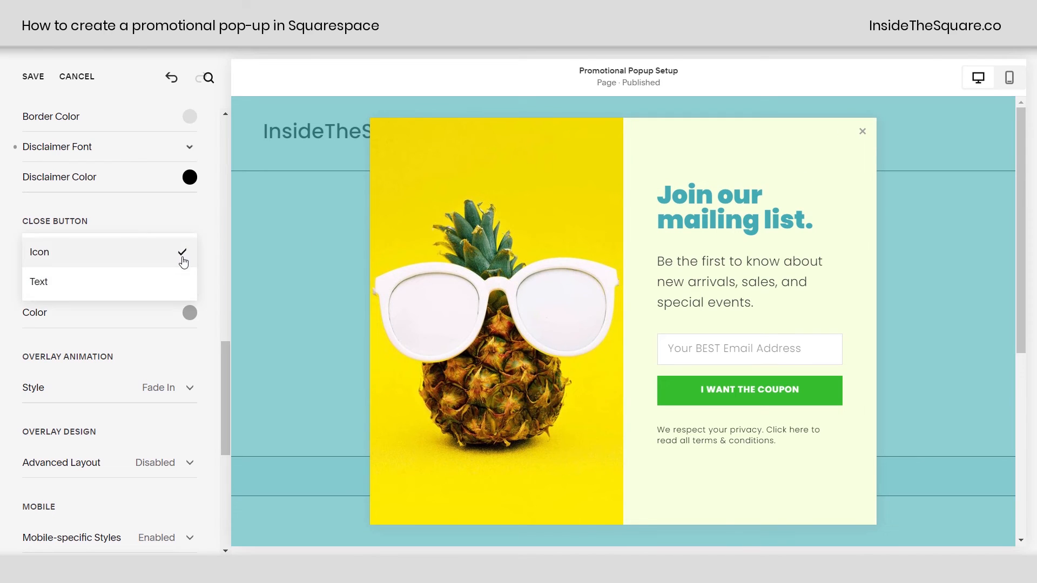
pyautogui.click(174, 281)
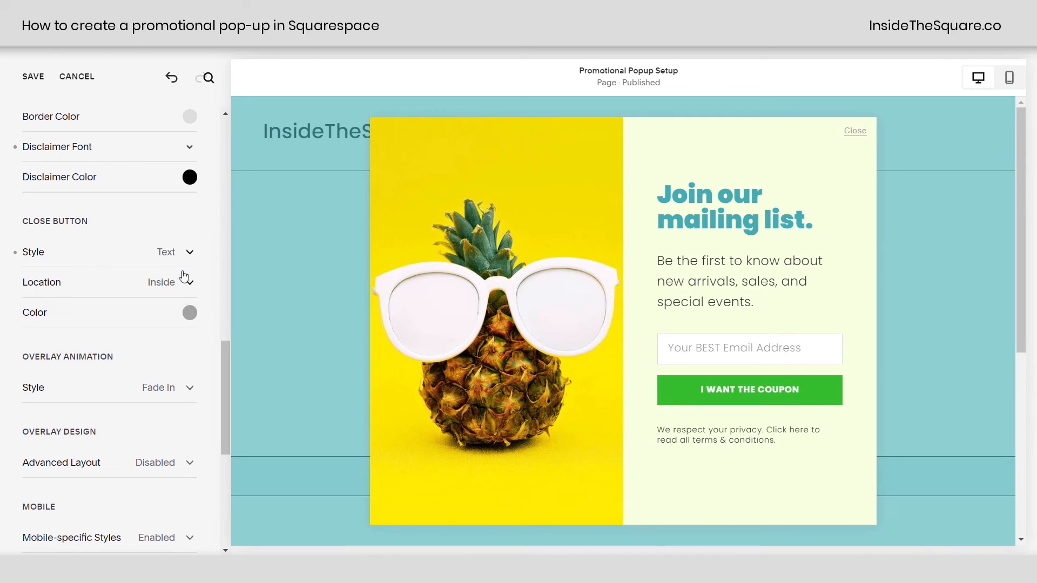
pyautogui.click(192, 254)
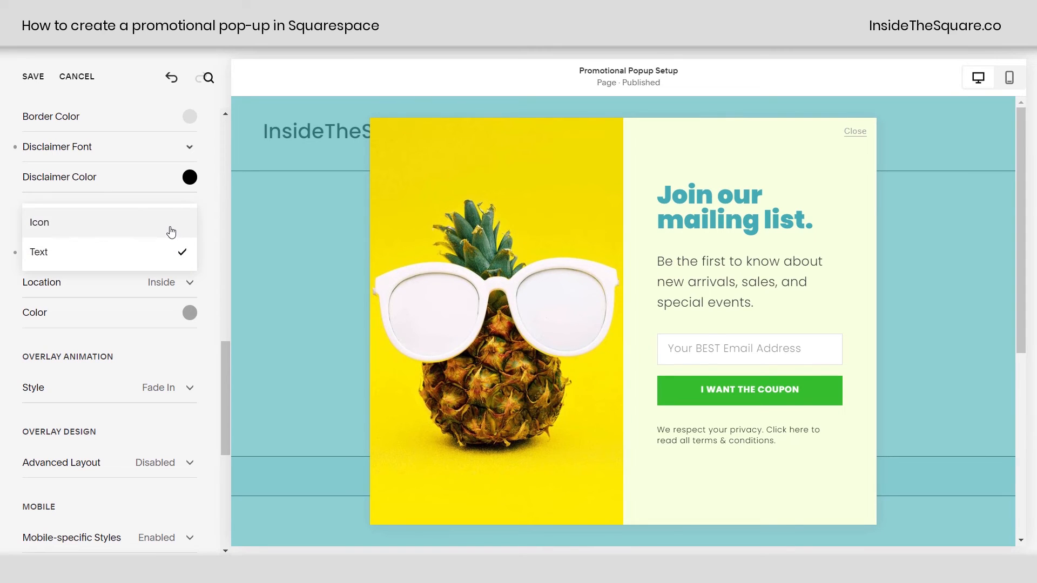
pyautogui.click(170, 230)
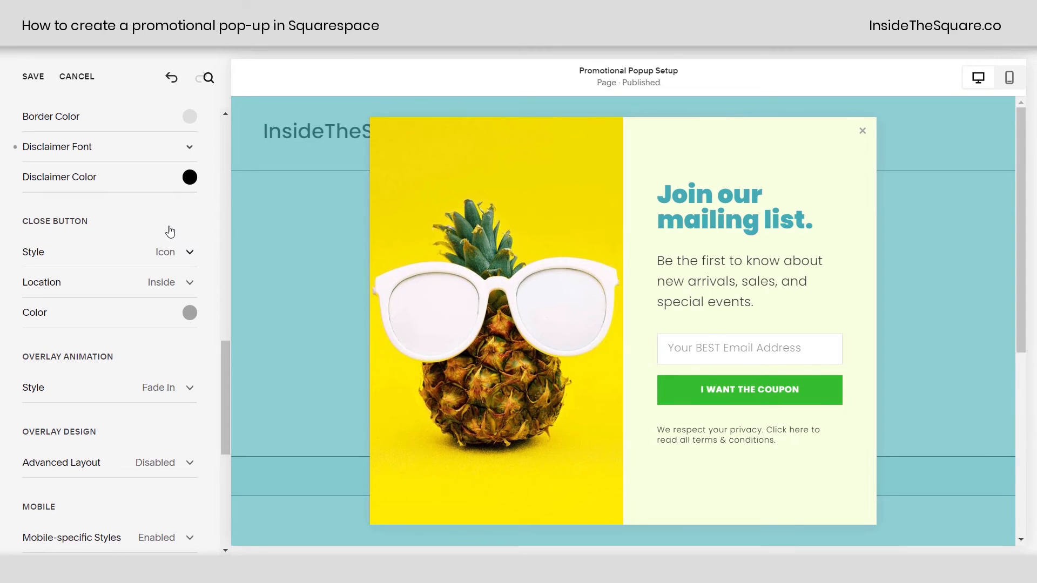
# Step: Try placing the close button in the Corner location and move it back to Inside
pyautogui.click(192, 284)
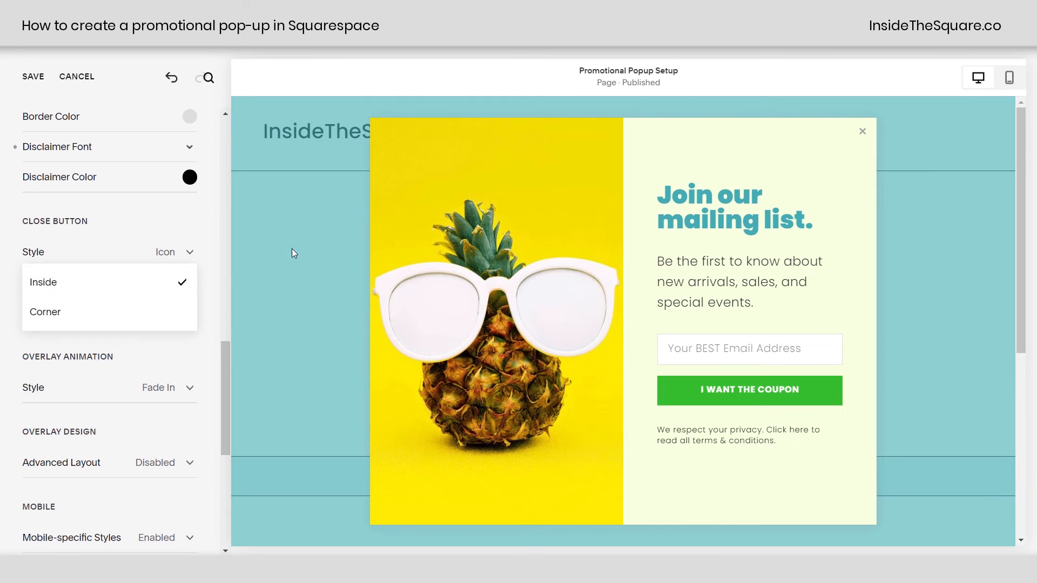
pyautogui.click(179, 318)
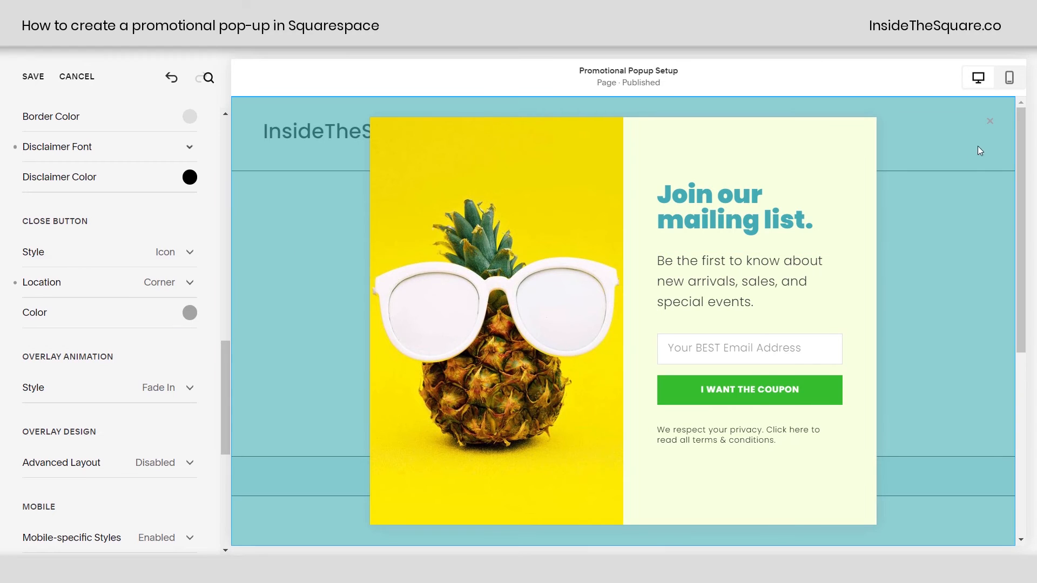
pyautogui.click(196, 283)
pyautogui.click(167, 252)
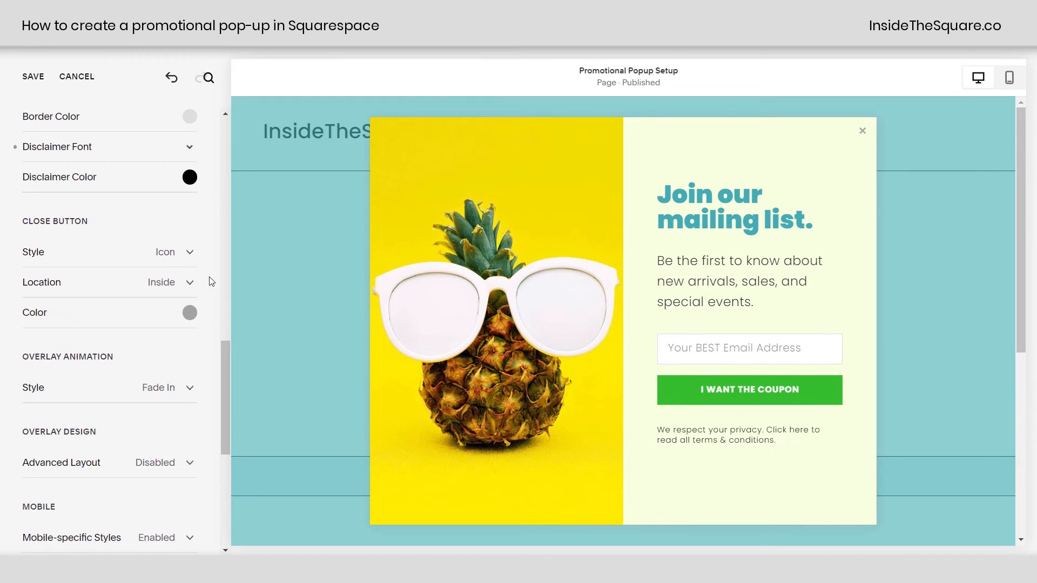
# Step: Set the close button's color to a light green, hsl(112, 54%, 60%)
pyautogui.click(190, 313)
pyautogui.click(79, 379)
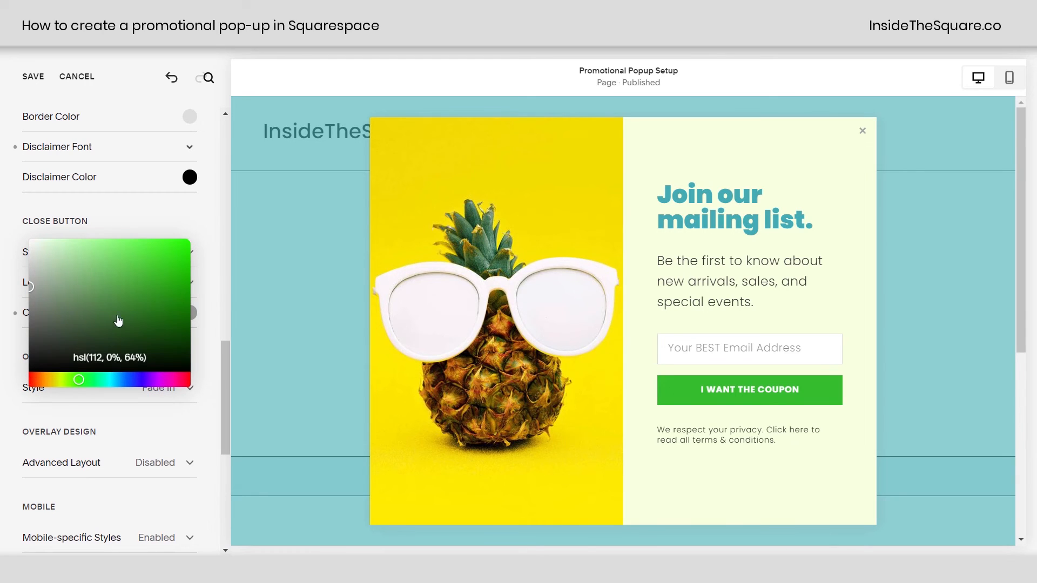
pyautogui.click(114, 263)
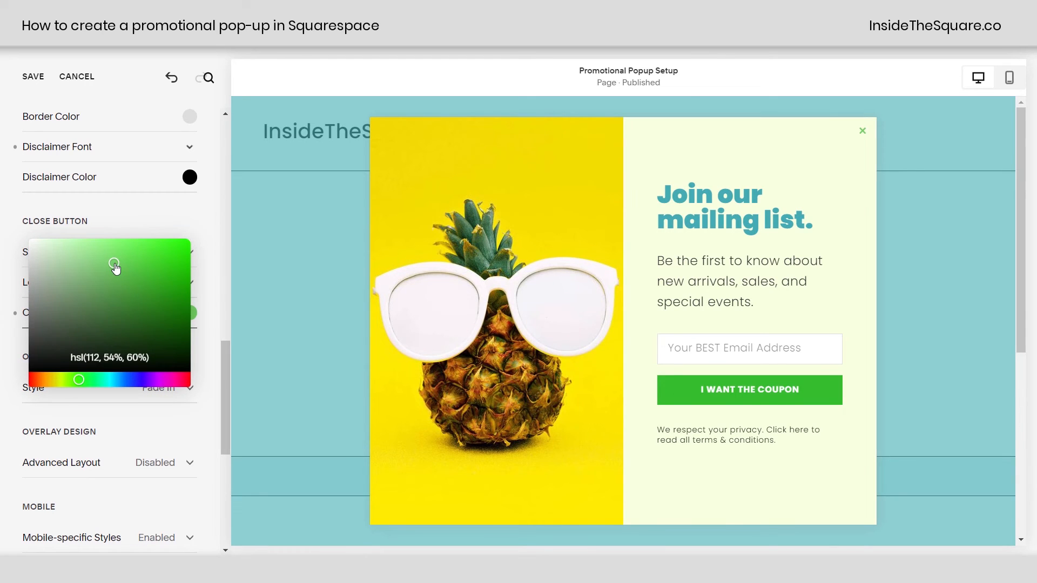
pyautogui.click(210, 276)
# Step: Try the Slide In and Scale Up overlay animation styles and switch back to Fade In
pyautogui.scroll(-4, 210, 309)
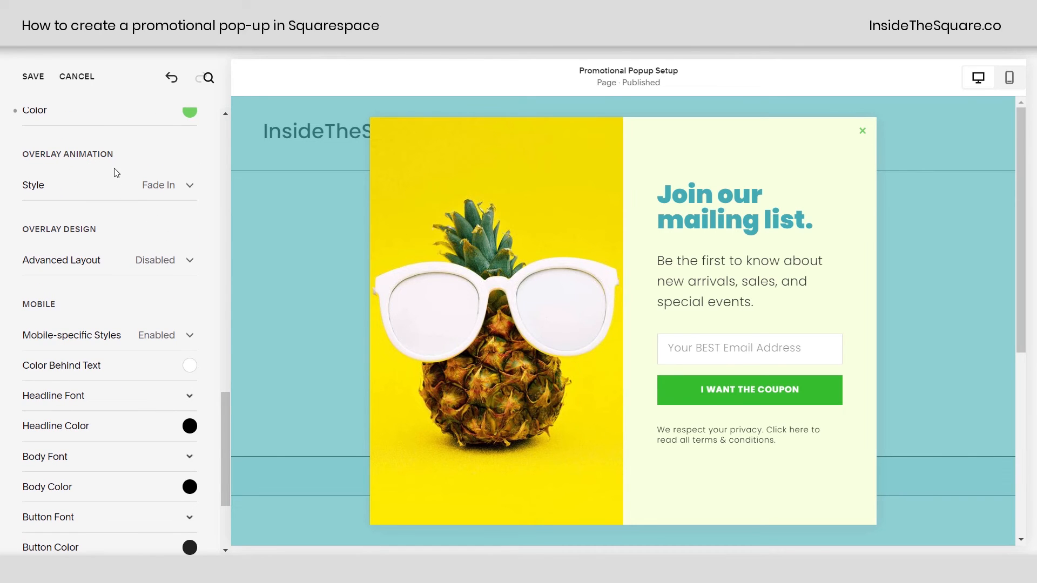
pyautogui.click(156, 192)
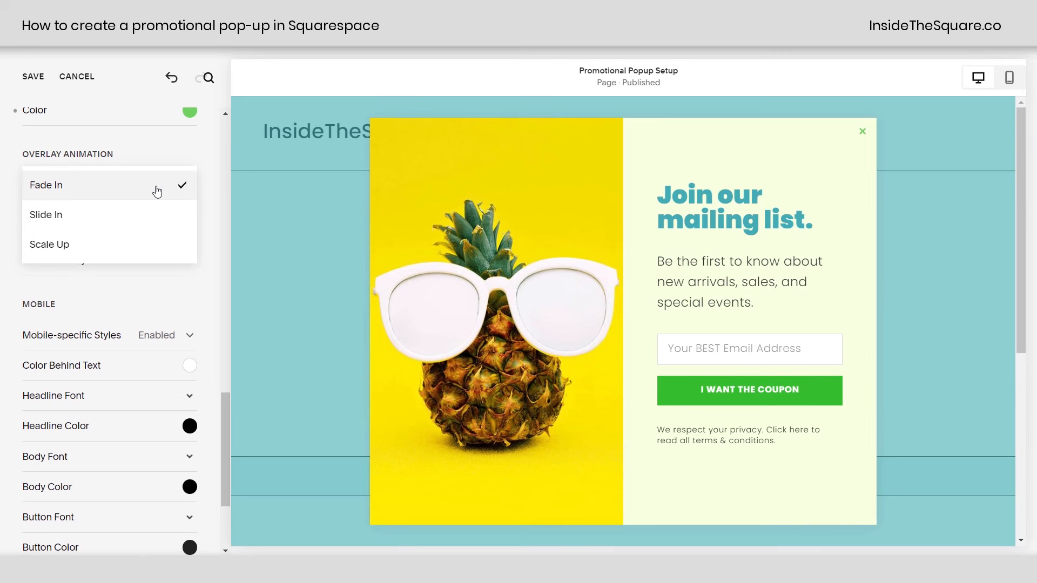
pyautogui.click(169, 218)
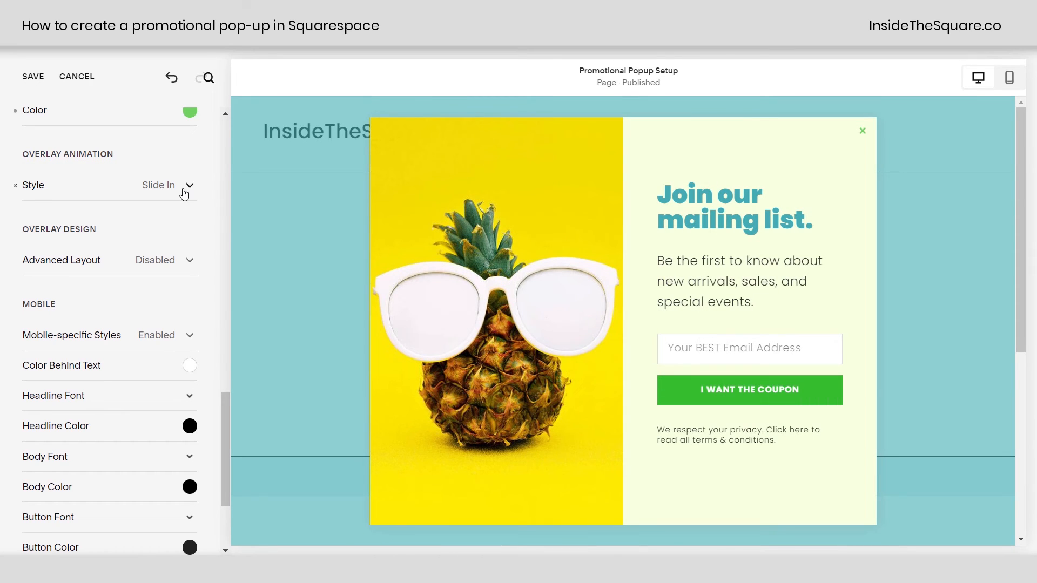
pyautogui.click(184, 194)
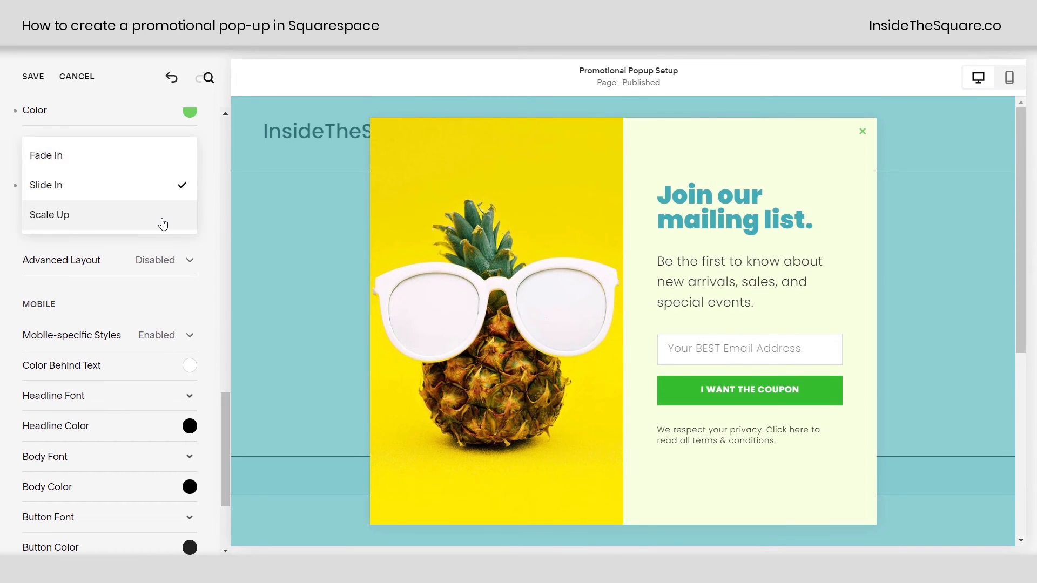
pyautogui.click(163, 223)
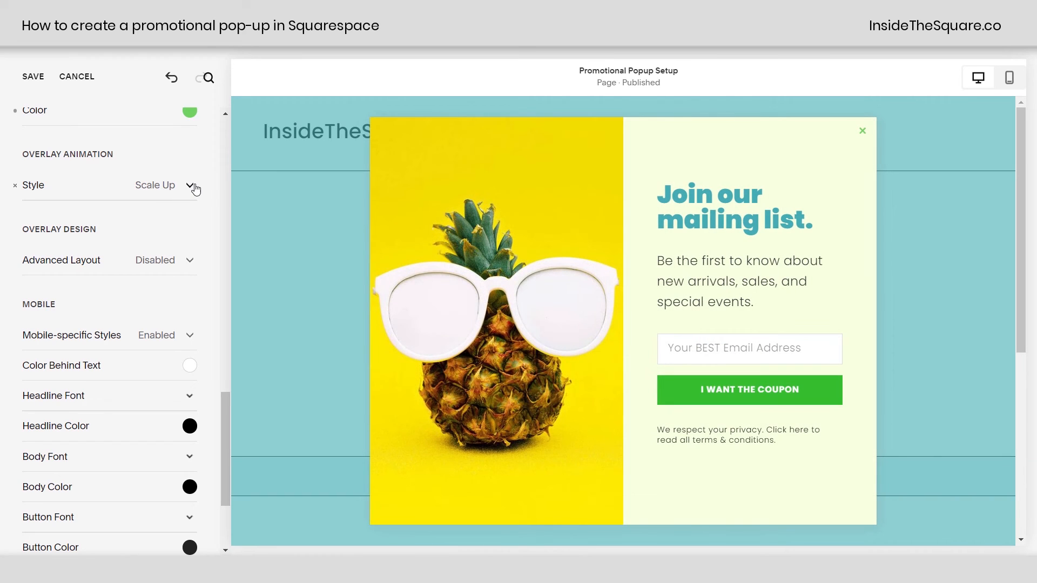
pyautogui.click(192, 186)
pyautogui.click(162, 134)
# Step: Look at the Advanced Layout options for the overlay design without changing them
pyautogui.scroll(-1, 215, 271)
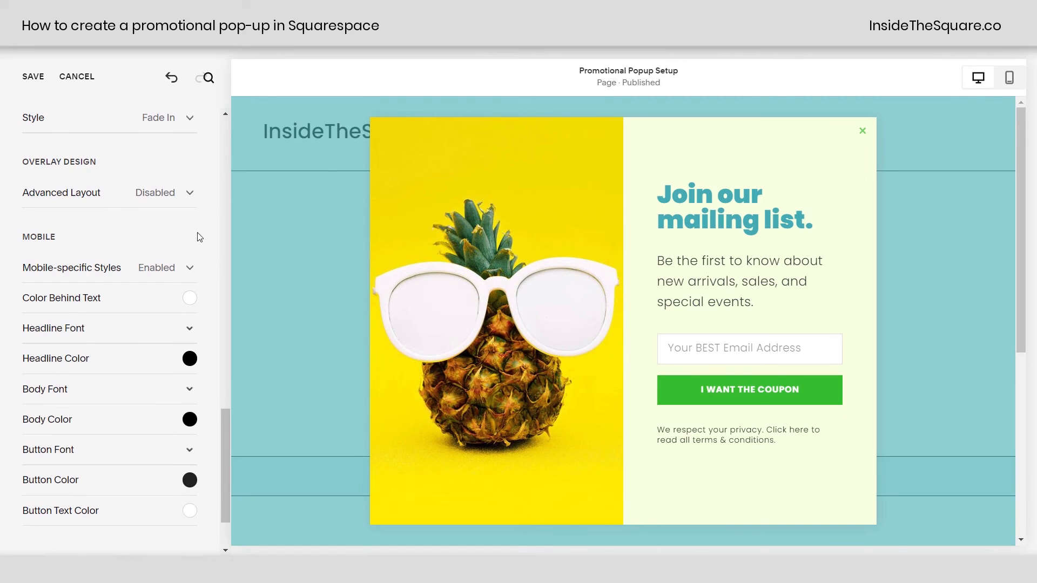
pyautogui.click(190, 195)
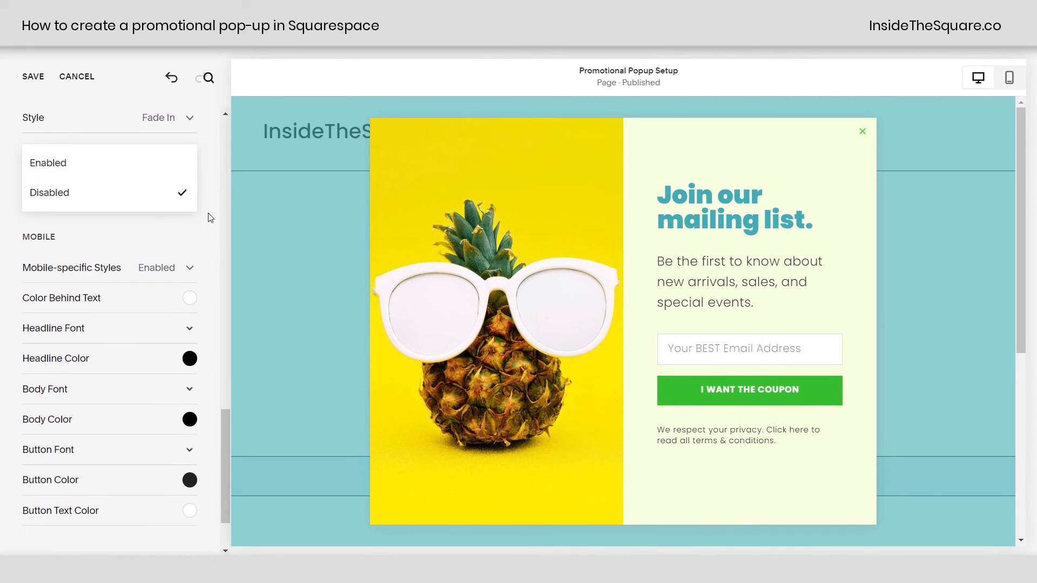
pyautogui.click(210, 218)
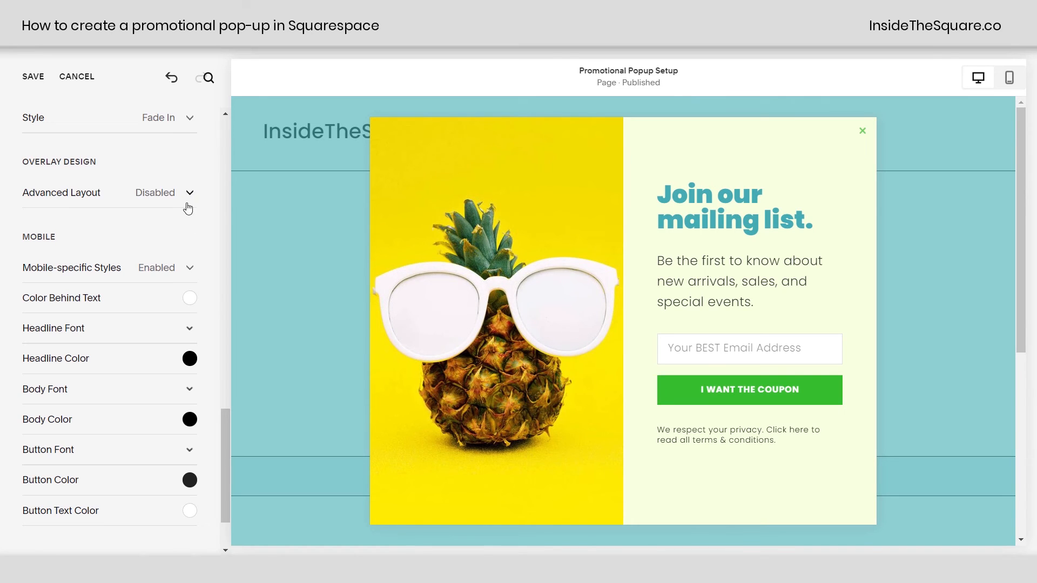
# Step: Disable the mobile-specific styles for the pop-up and save the style changes
pyautogui.scroll(-1, 197, 255)
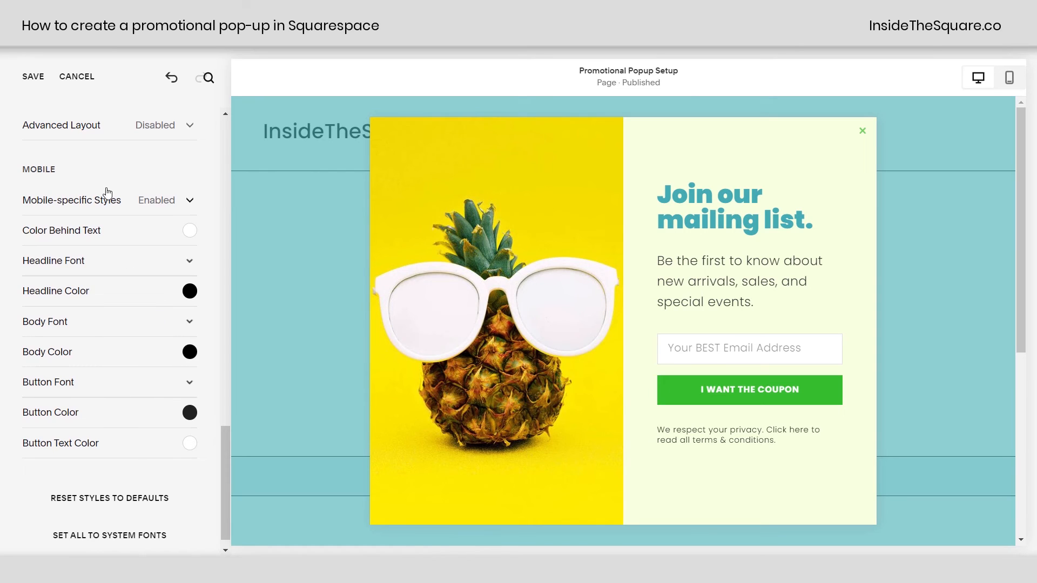
pyautogui.click(189, 204)
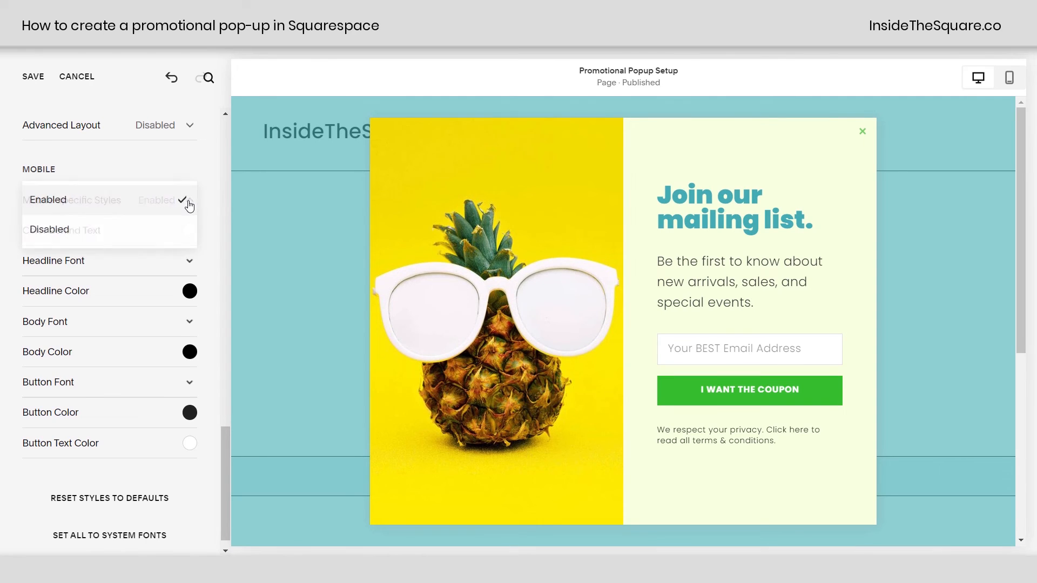
pyautogui.click(179, 231)
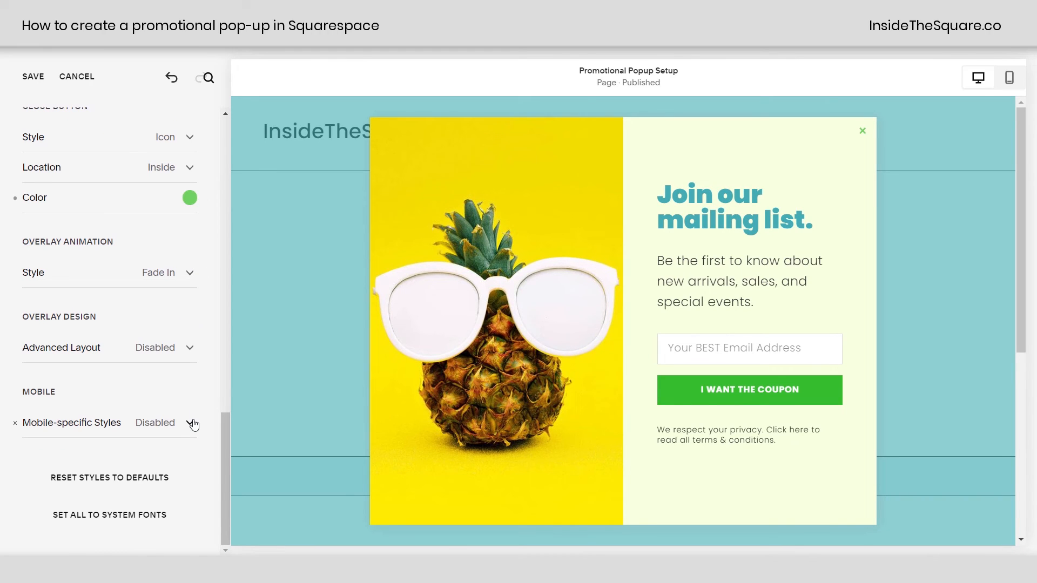
pyautogui.scroll(1, 225, 438)
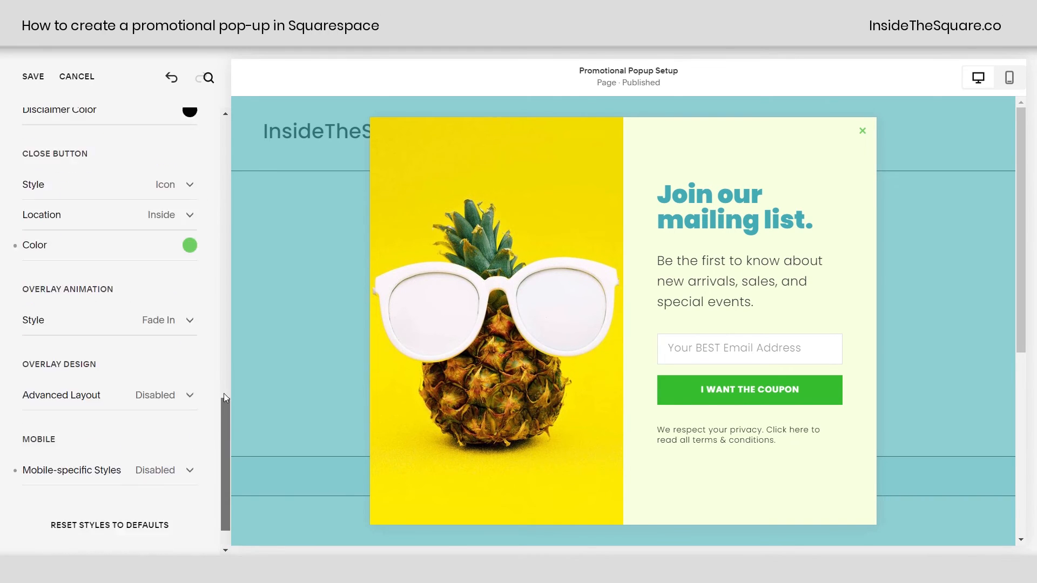
pyautogui.moveTo(225, 398); pyautogui.dragTo(226, 119)
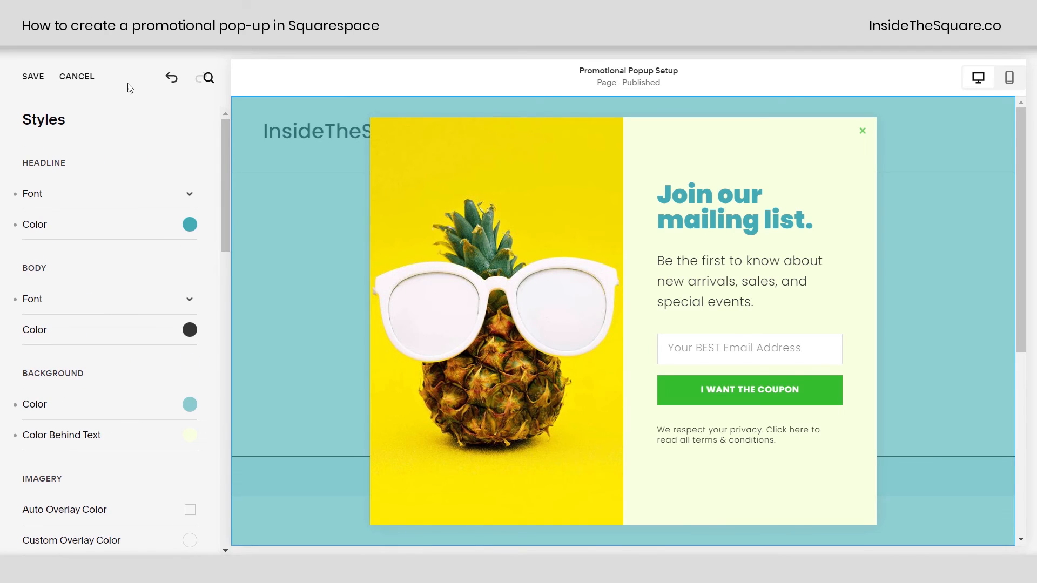
pyautogui.click(32, 76)
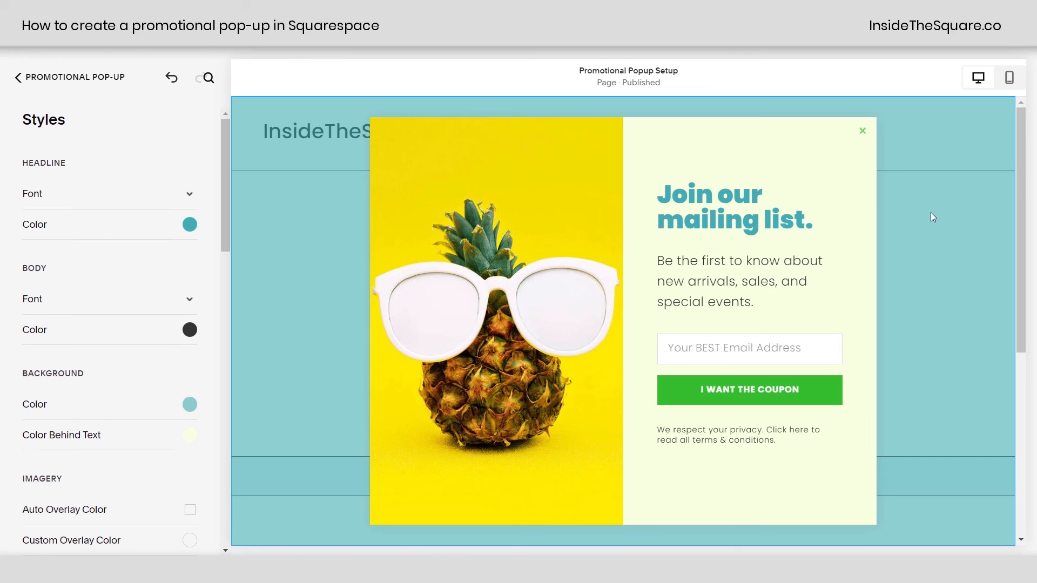
# Step: Leave the style settings for the site's home menu and reopen the Promotional Pop-Up settings under Marketing
pyautogui.click(84, 81)
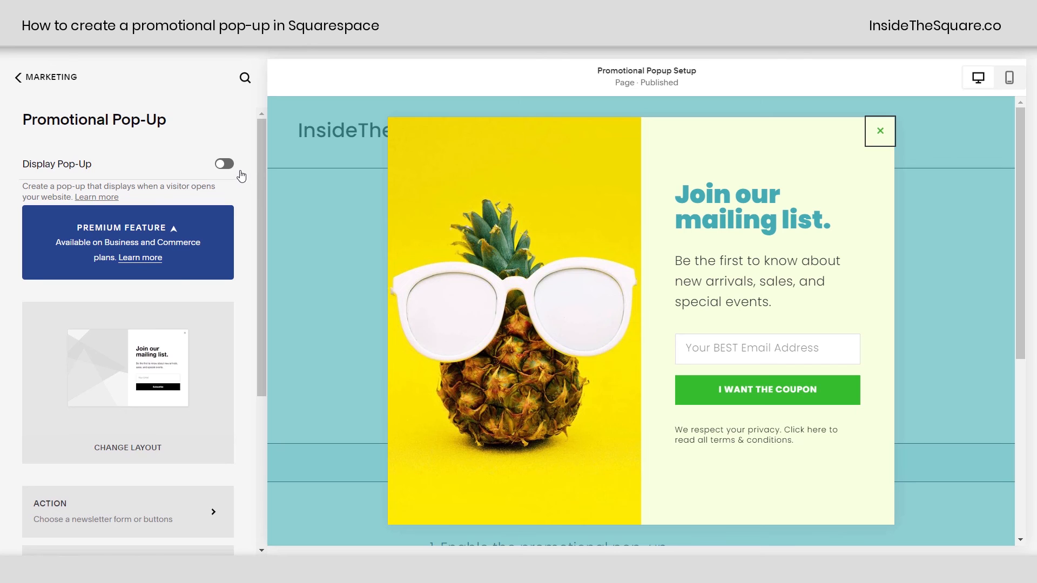
pyautogui.click(54, 79)
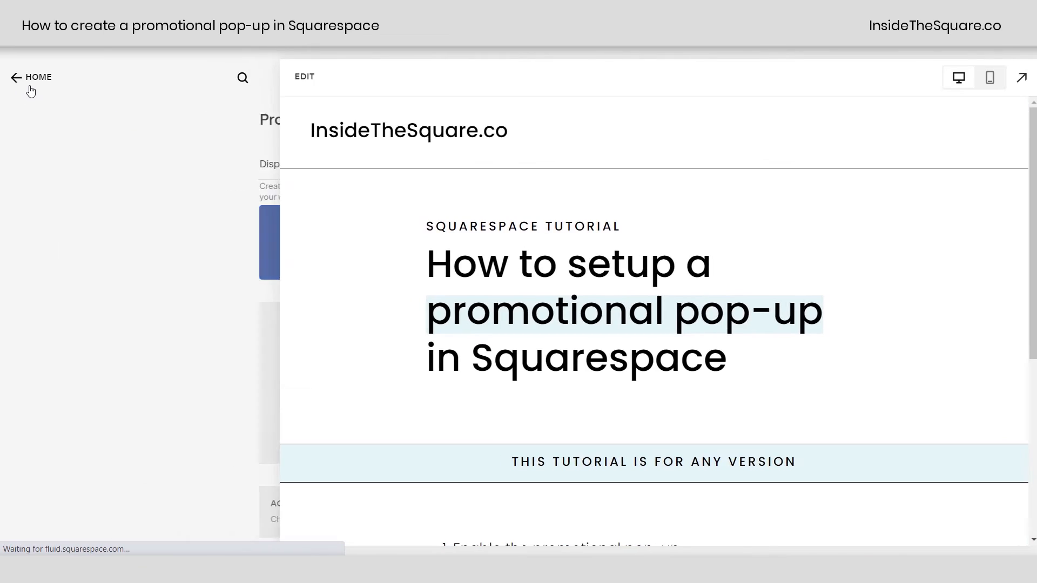
pyautogui.click(30, 78)
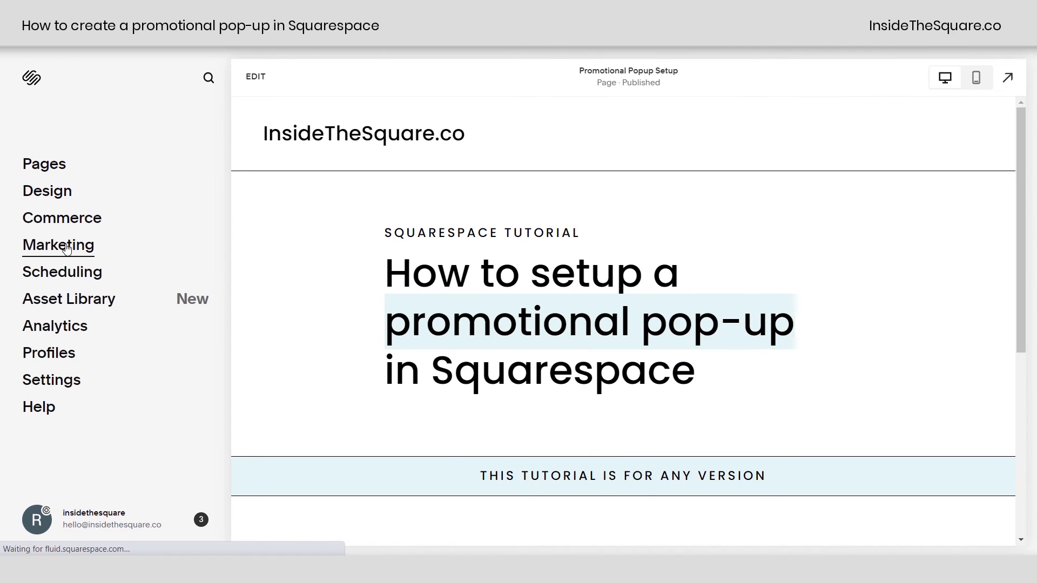
pyautogui.click(65, 248)
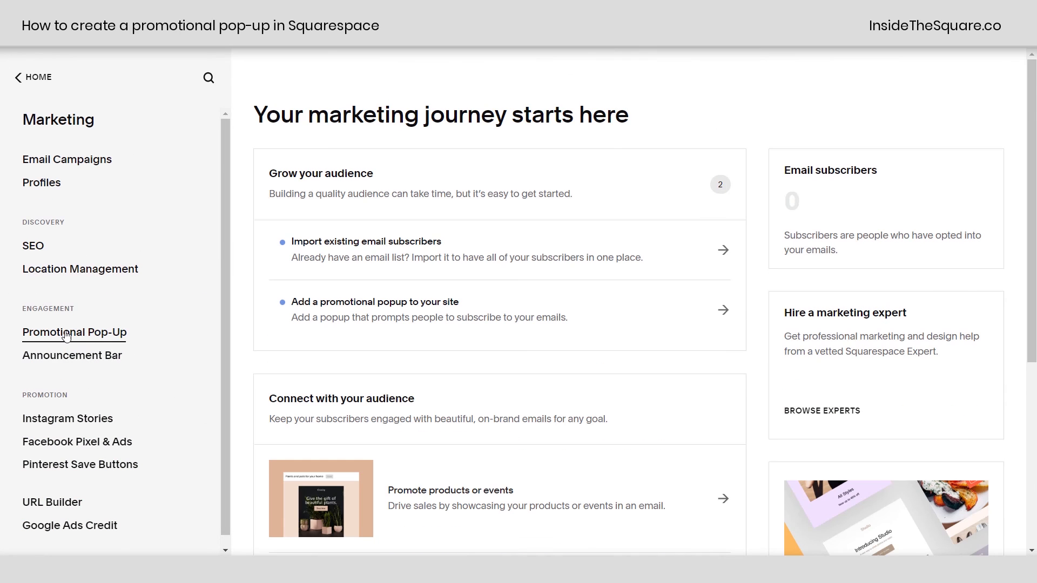
pyautogui.click(75, 331)
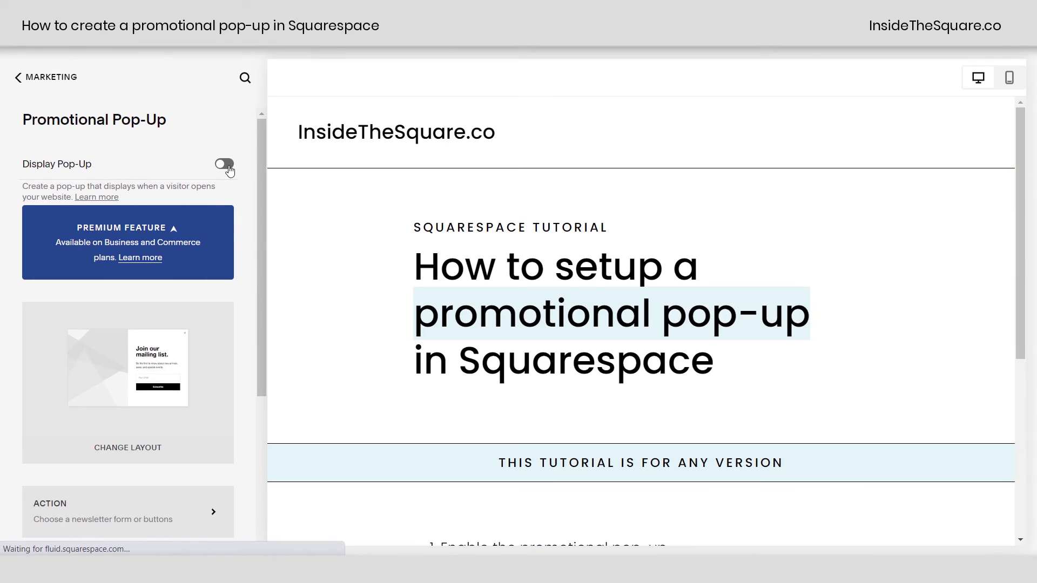
# Step: Turn on Display Pop-Up and open the layout choices, saving the pending change
pyautogui.click(229, 169)
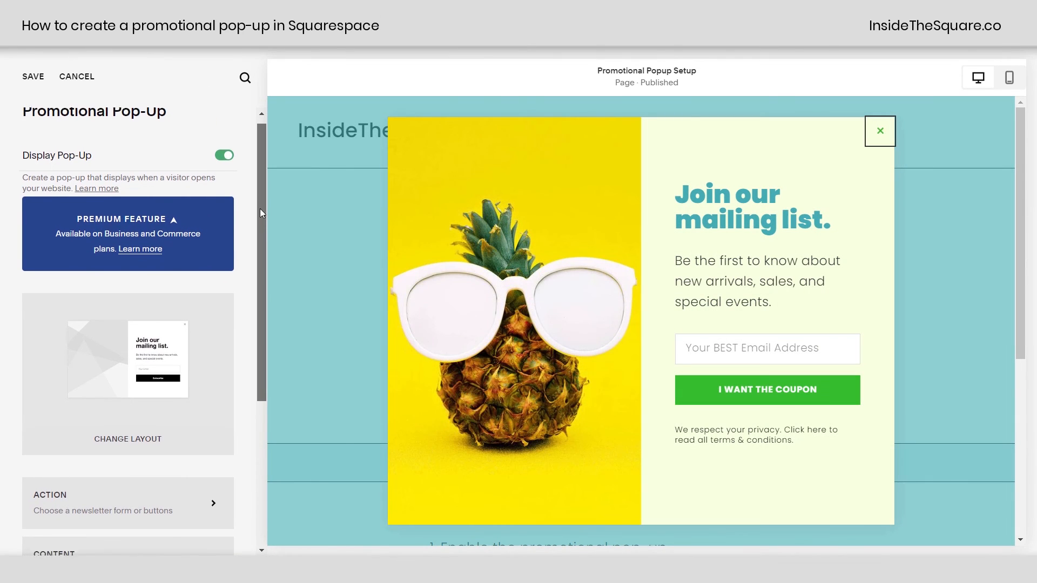
pyautogui.scroll(-5, 260, 208)
pyautogui.click(177, 203)
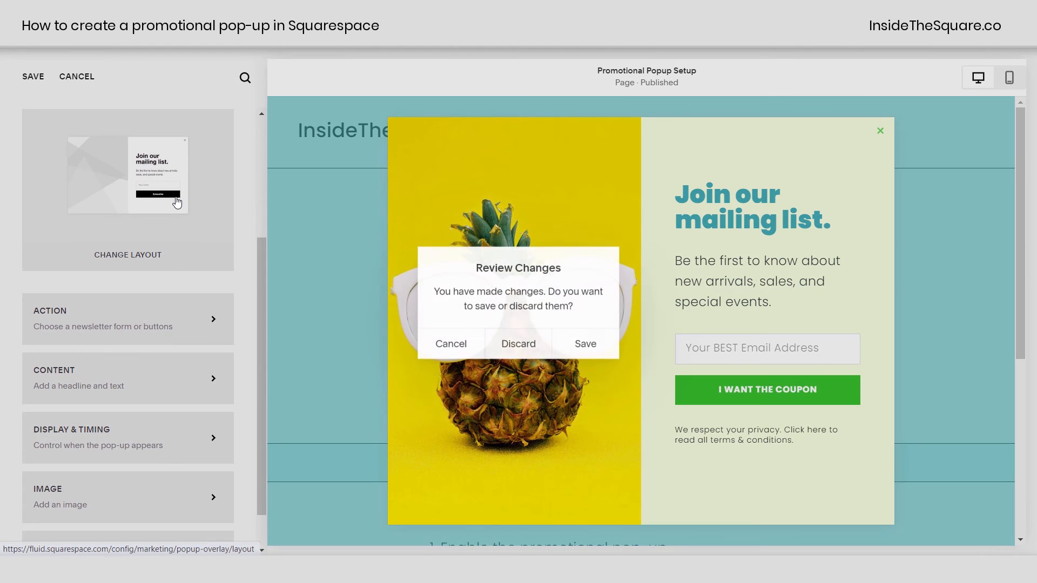
pyautogui.click(586, 344)
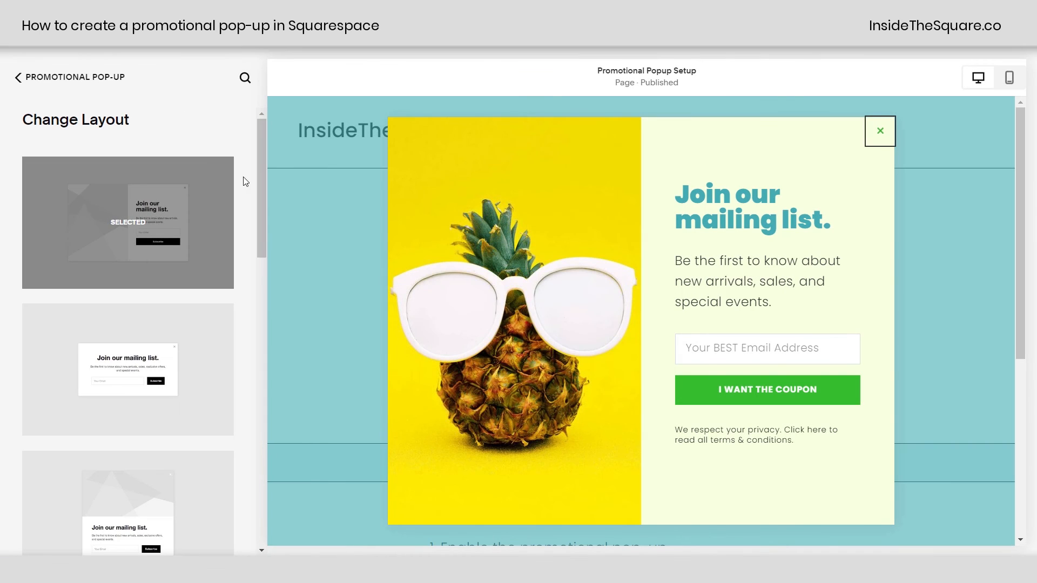
# Step: Browse all the available pop-up layouts, keep the selected one and return to the pop-up settings
pyautogui.scroll(-1, 259, 162)
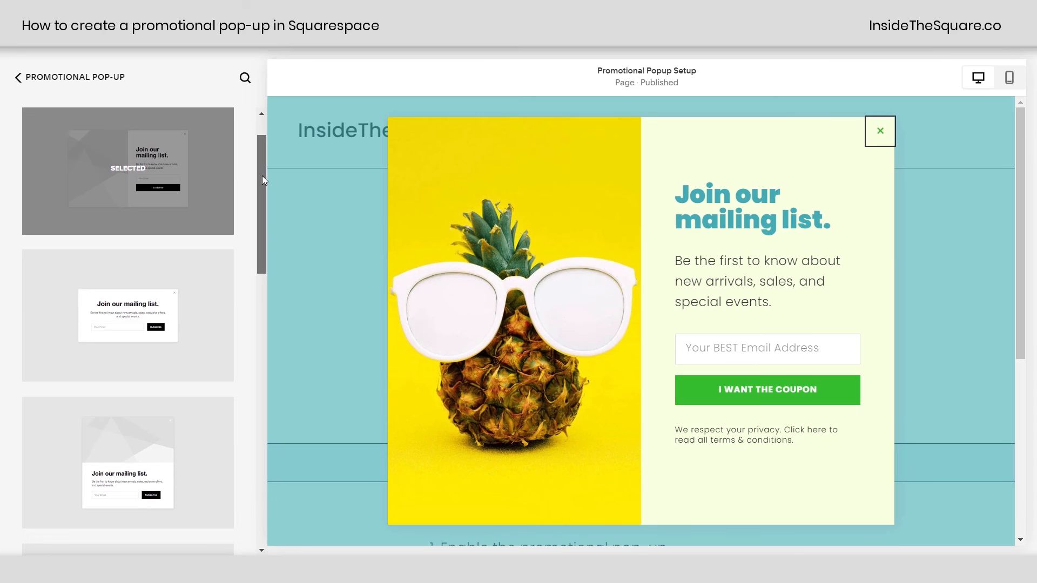
pyautogui.scroll(-2, 263, 188)
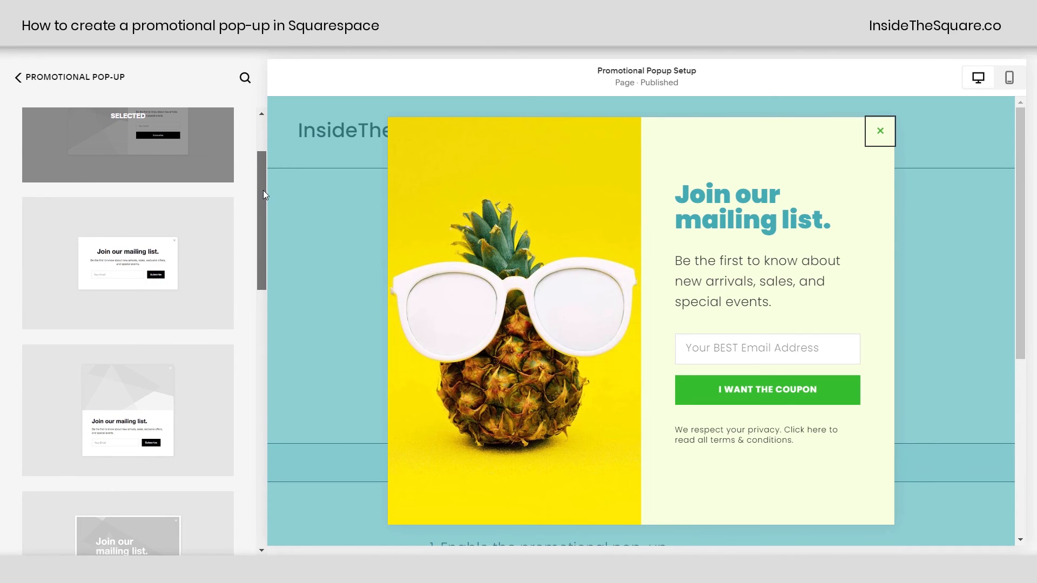
pyautogui.moveTo(263, 190); pyautogui.dragTo(262, 235)
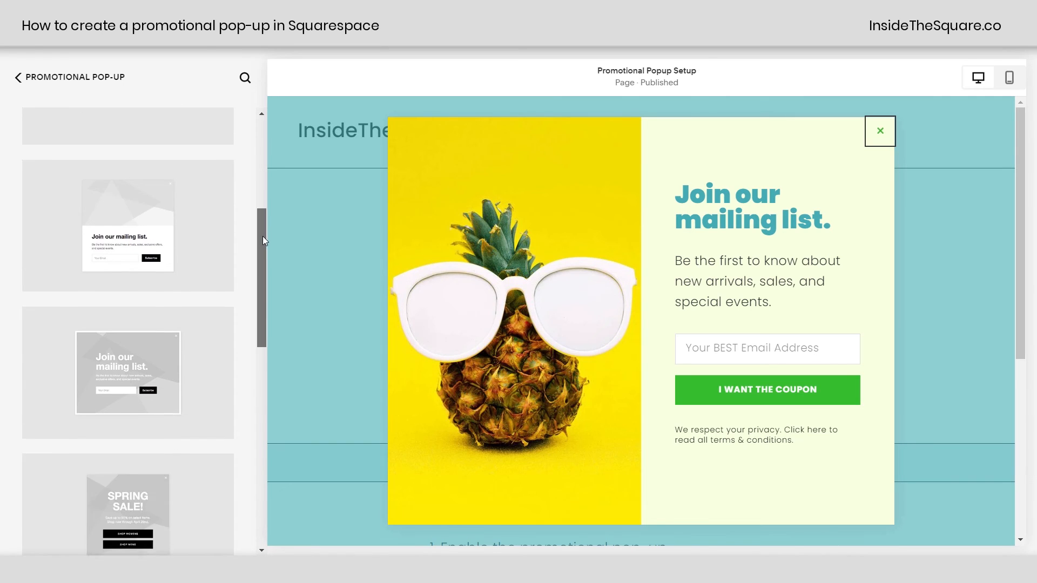
pyautogui.moveTo(264, 284); pyautogui.dragTo(265, 336)
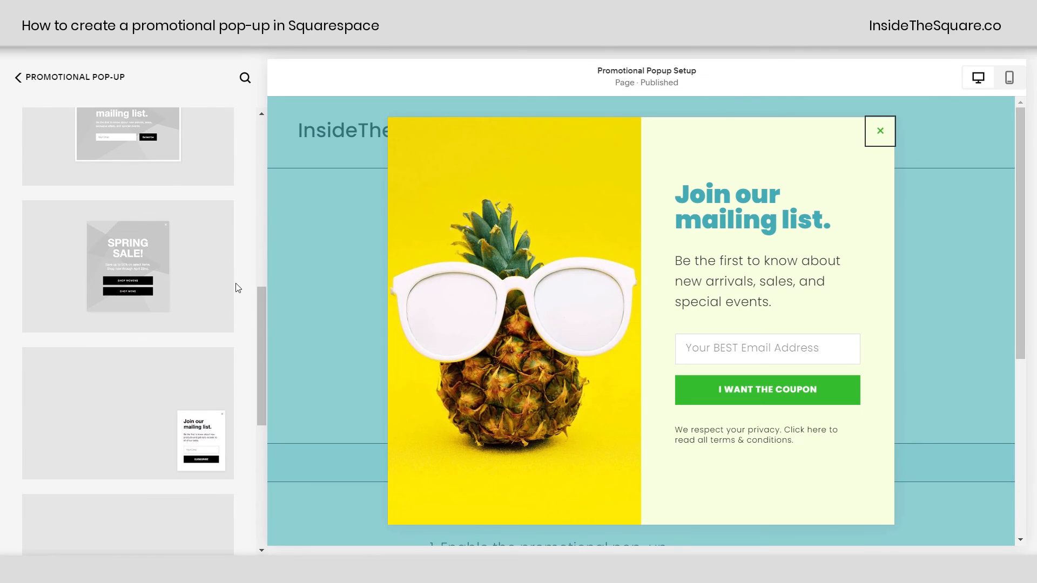
pyautogui.moveTo(262, 295); pyautogui.dragTo(263, 371)
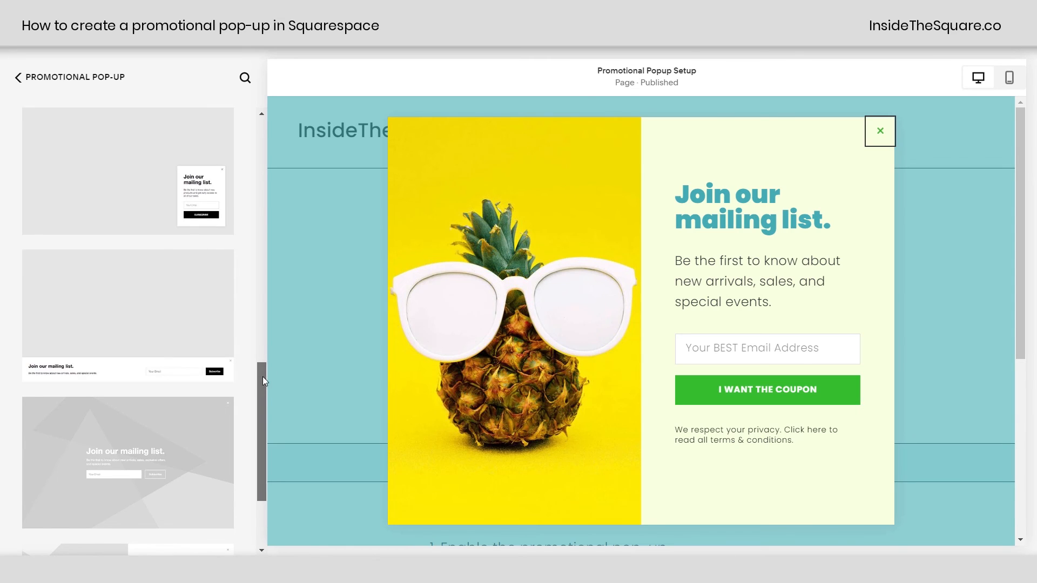
pyautogui.moveTo(263, 381); pyautogui.dragTo(264, 438)
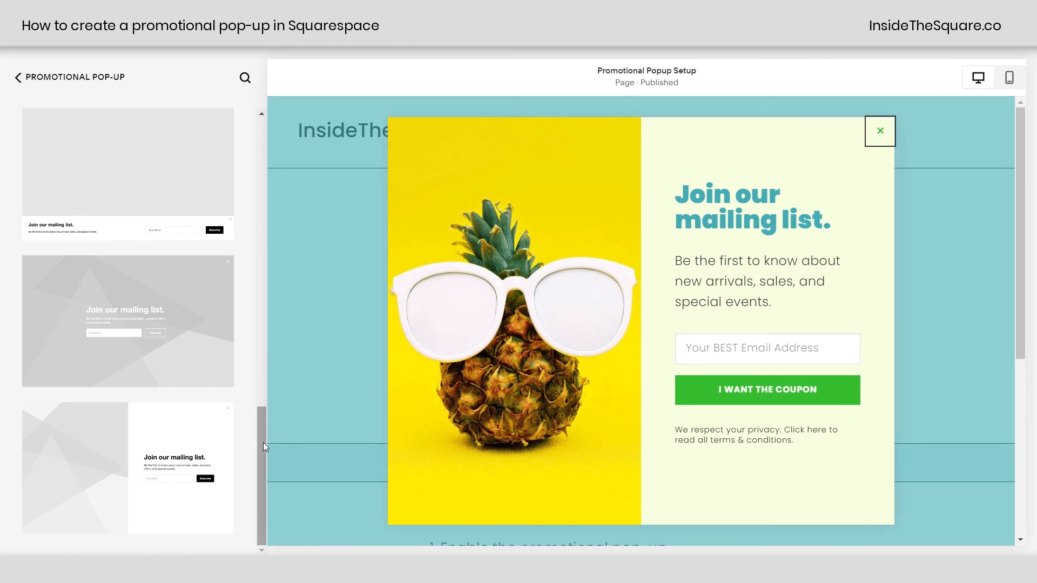
pyautogui.moveTo(263, 442); pyautogui.dragTo(272, 139)
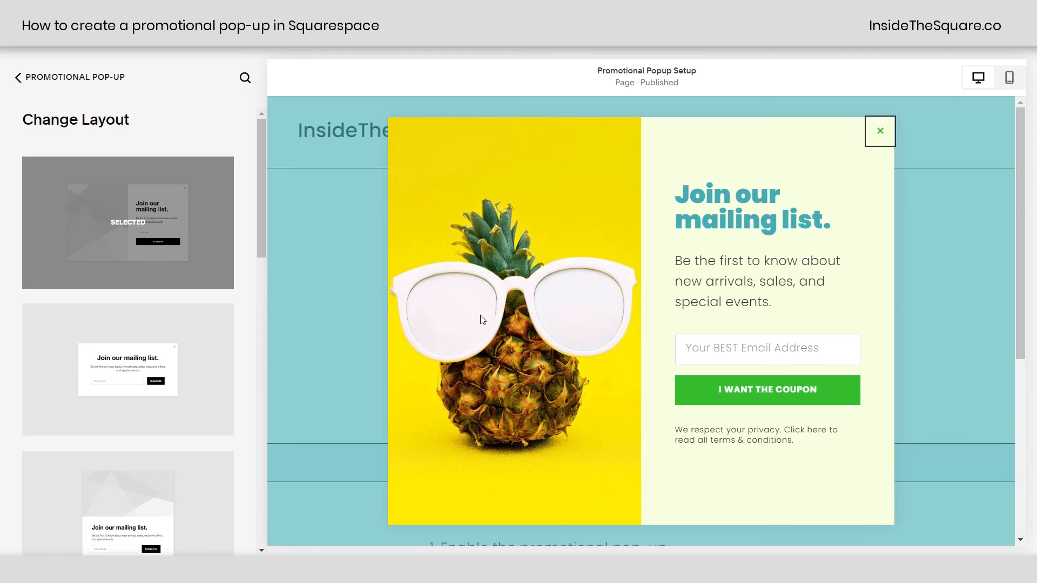
pyautogui.click(18, 77)
# Step: Review the page display options in Display & Timing, keep Any First Page and return to the pop-up settings
pyautogui.moveTo(267, 174); pyautogui.dragTo(243, 376)
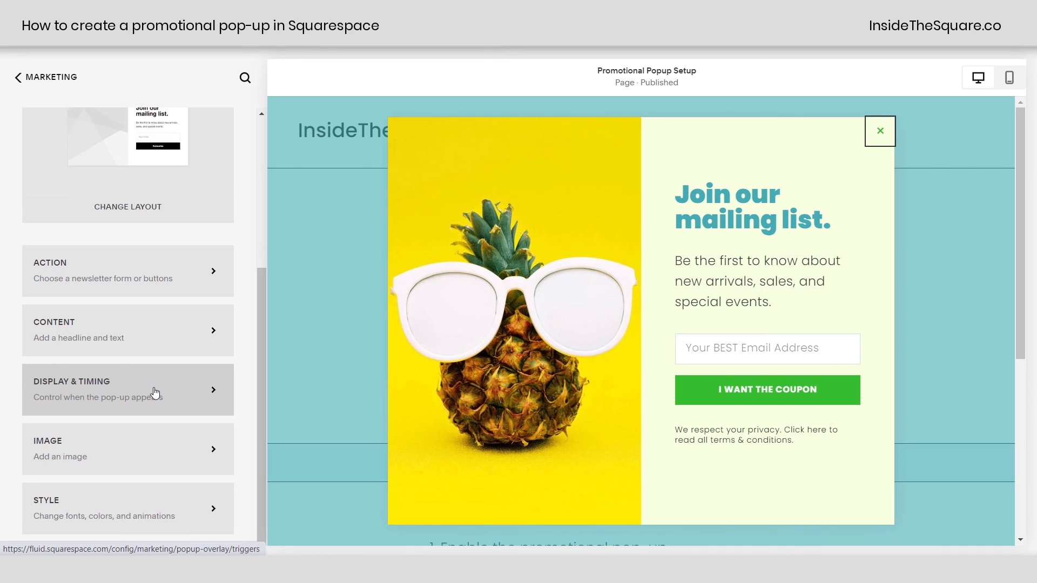
pyautogui.click(188, 405)
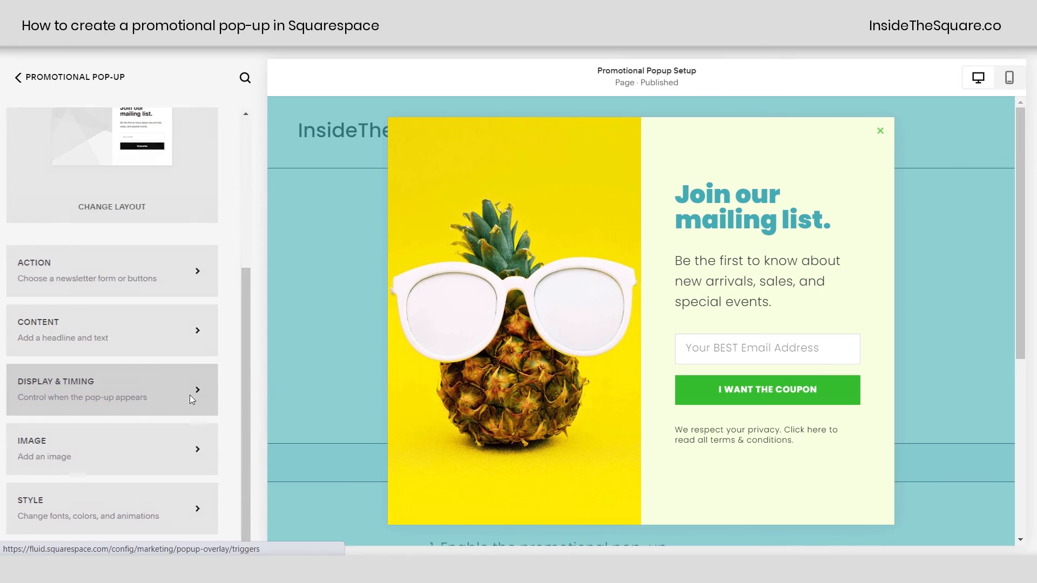
pyautogui.click(164, 242)
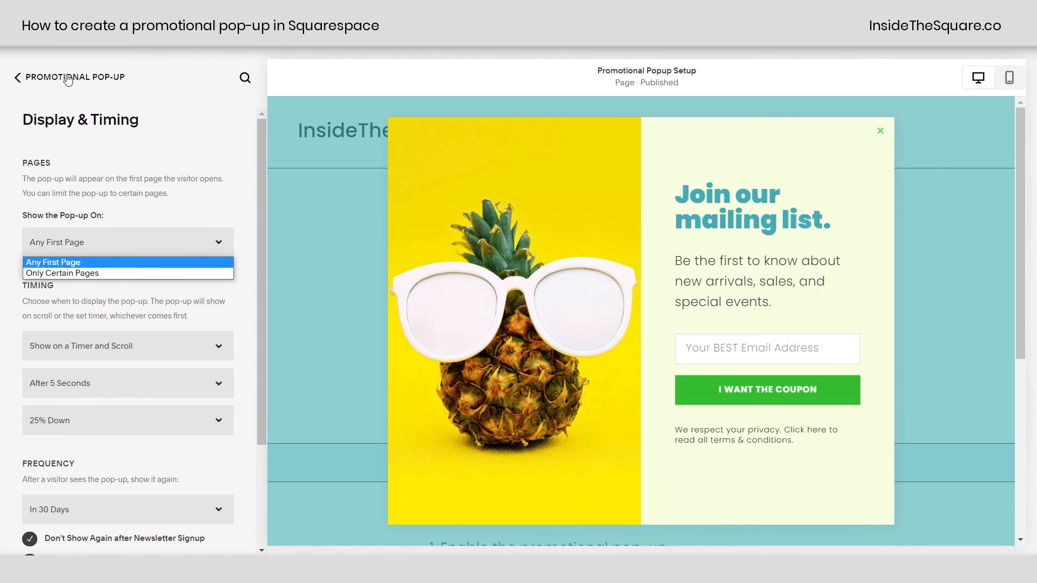
pyautogui.click(201, 267)
pyautogui.click(70, 76)
pyautogui.scroll(-5, 239, 368)
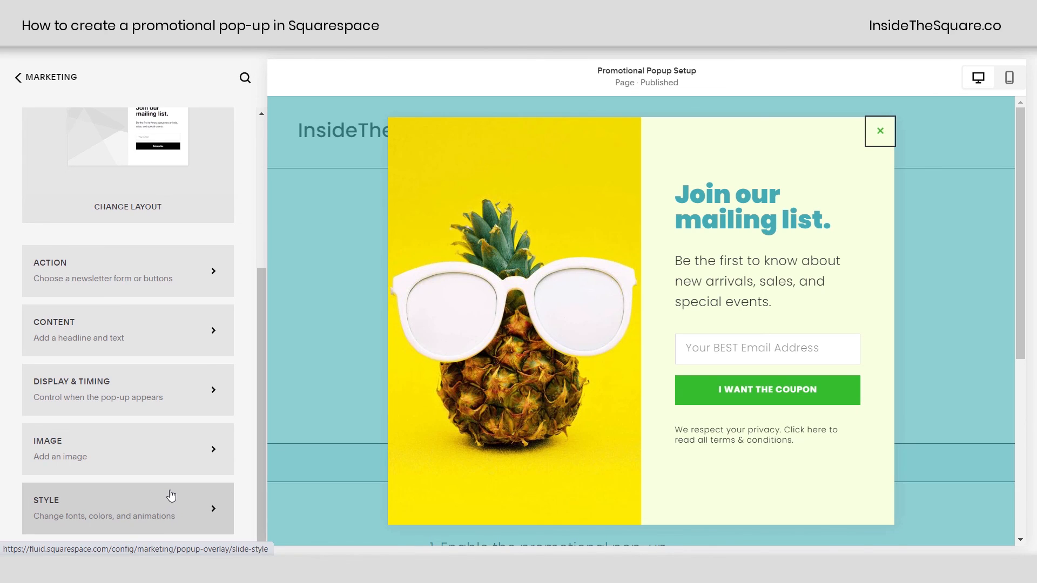
# Step: Examine the post-submit message and the storage options in the pop-up's Action settings, and return to the pop-up settings
pyautogui.click(120, 271)
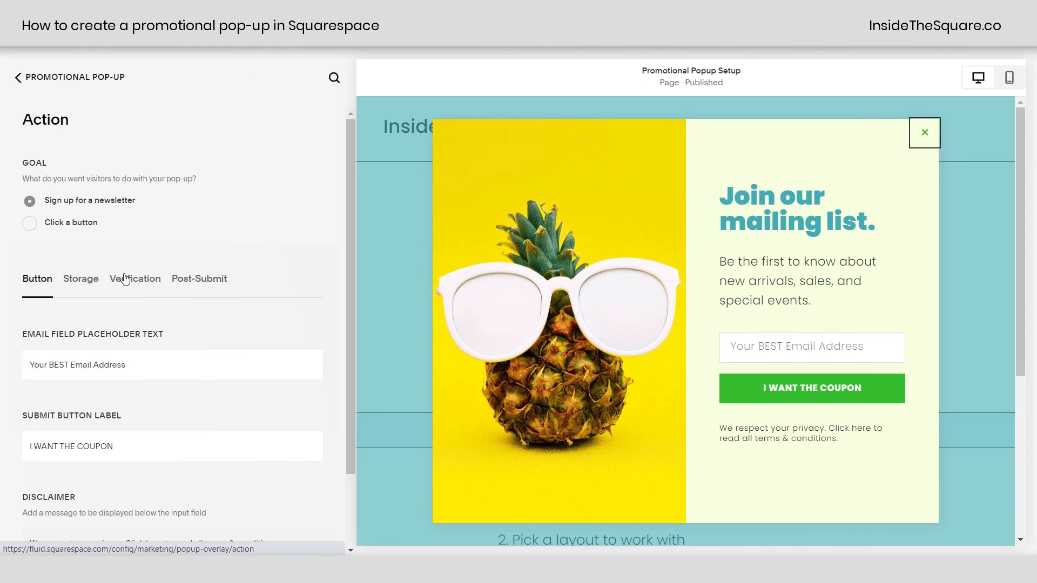
pyautogui.click(203, 280)
pyautogui.scroll(-3, 278, 281)
pyautogui.moveTo(107, 245); pyautogui.dragTo(12, 238)
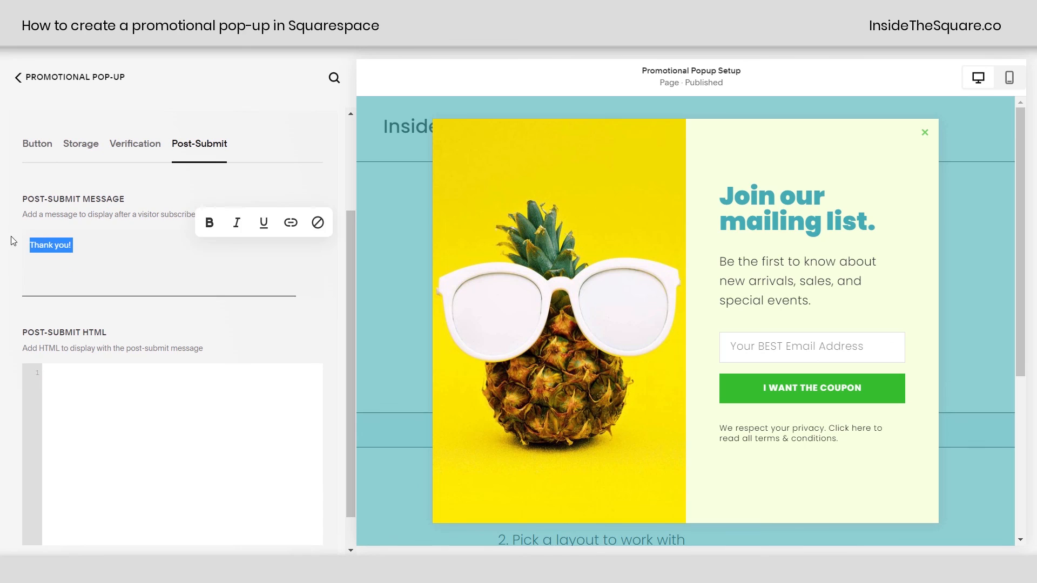
pyautogui.click(163, 248)
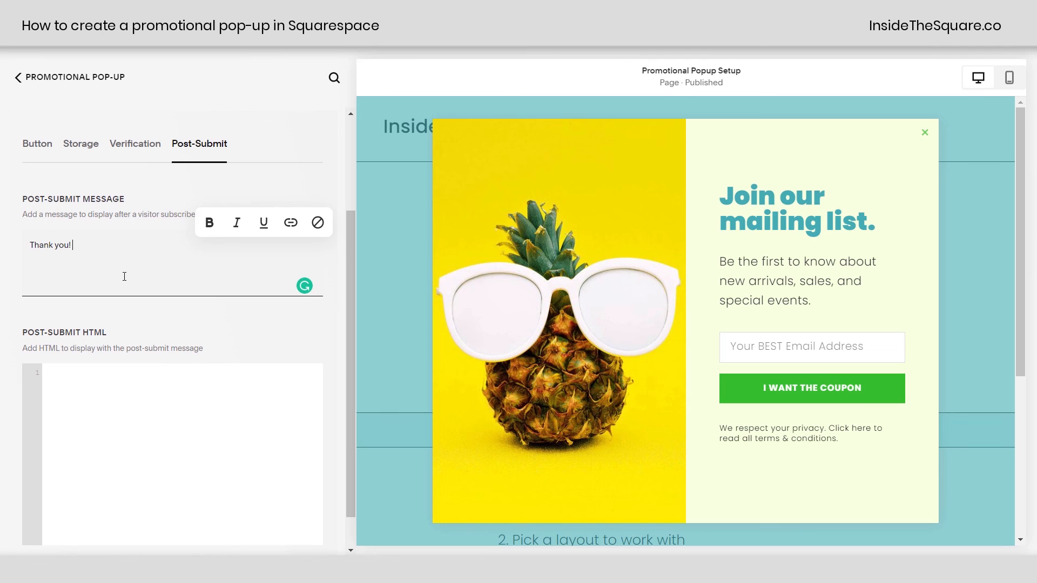
pyautogui.click(81, 144)
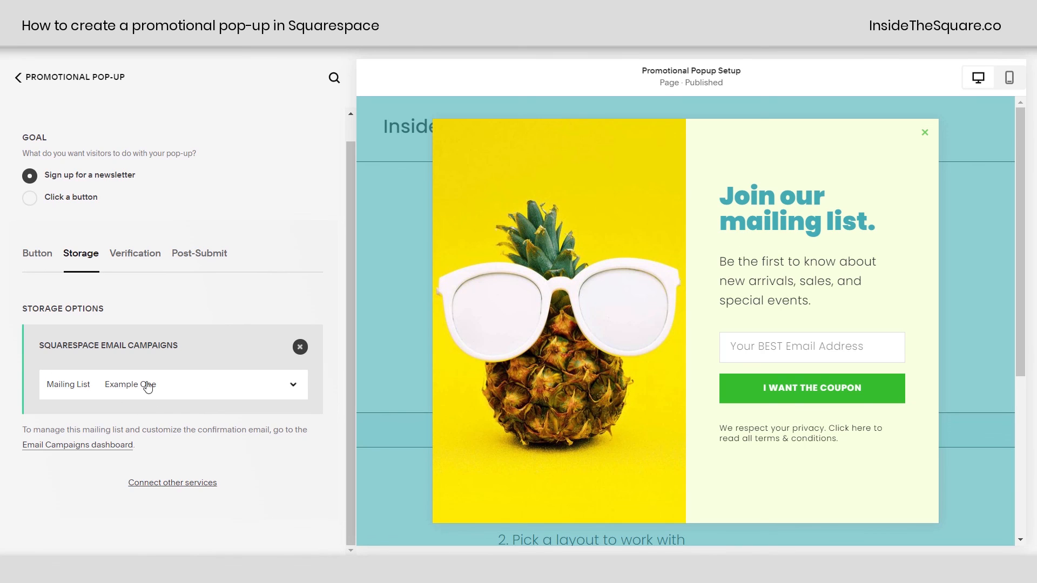
pyautogui.click(58, 79)
# Step: Reopen the Action settings to check which mailing list stores the newsletter sign-ups, and go back to the Promotional Pop-Up overview
pyautogui.scroll(-3, 213, 444)
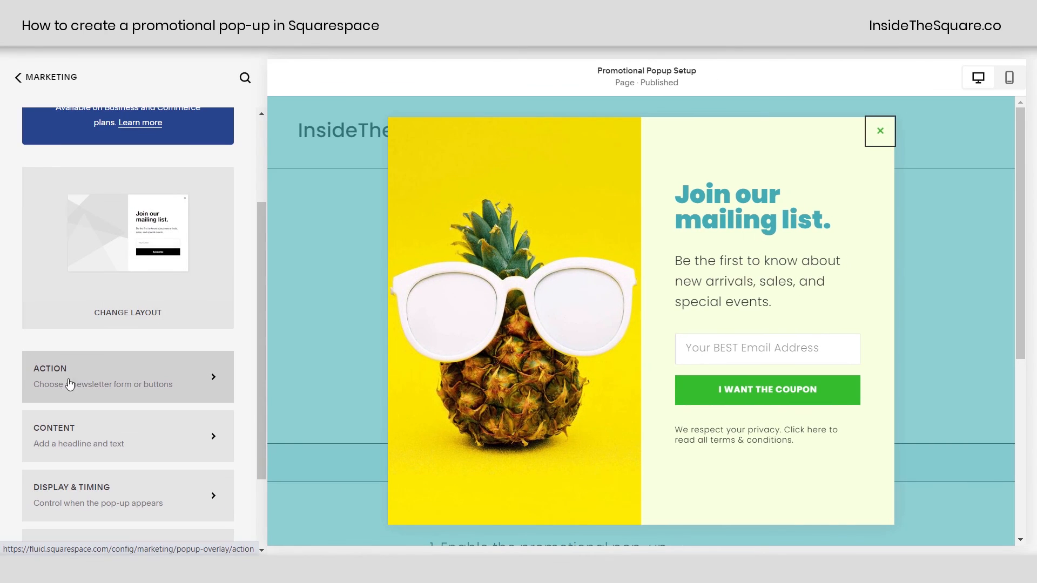
pyautogui.click(95, 387)
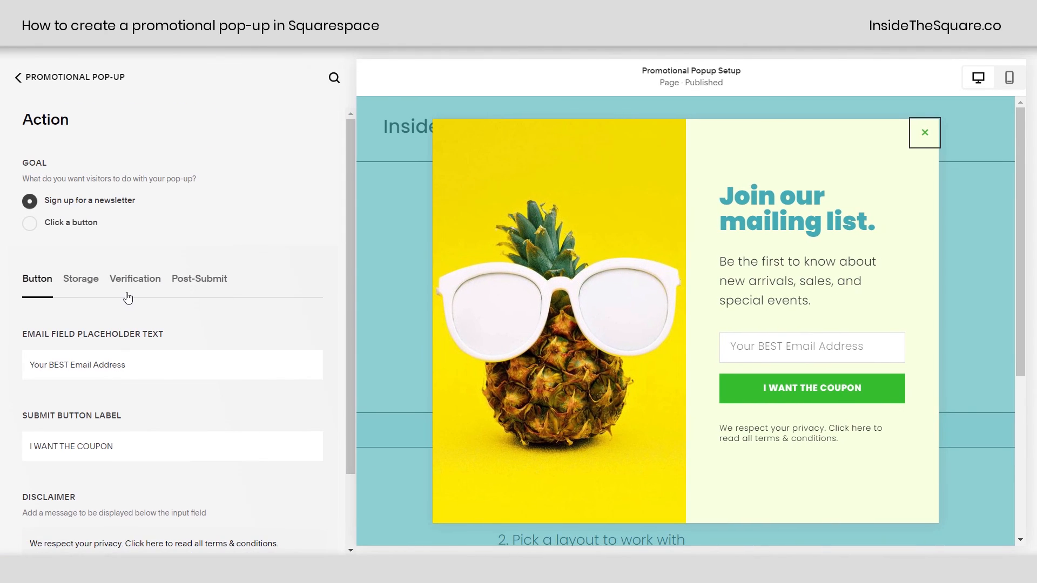
pyautogui.click(93, 282)
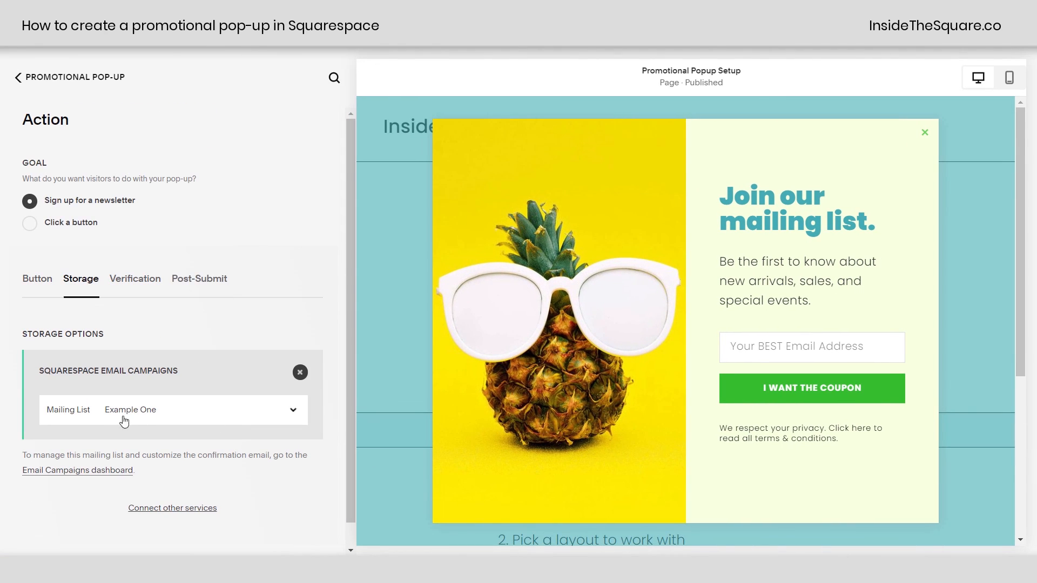
pyautogui.click(47, 77)
pyautogui.click(48, 77)
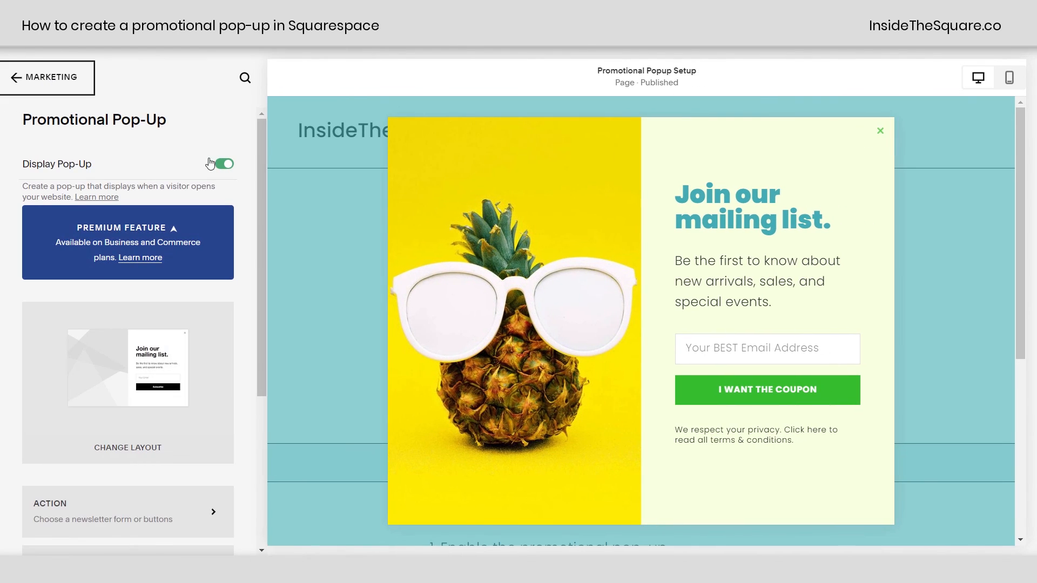